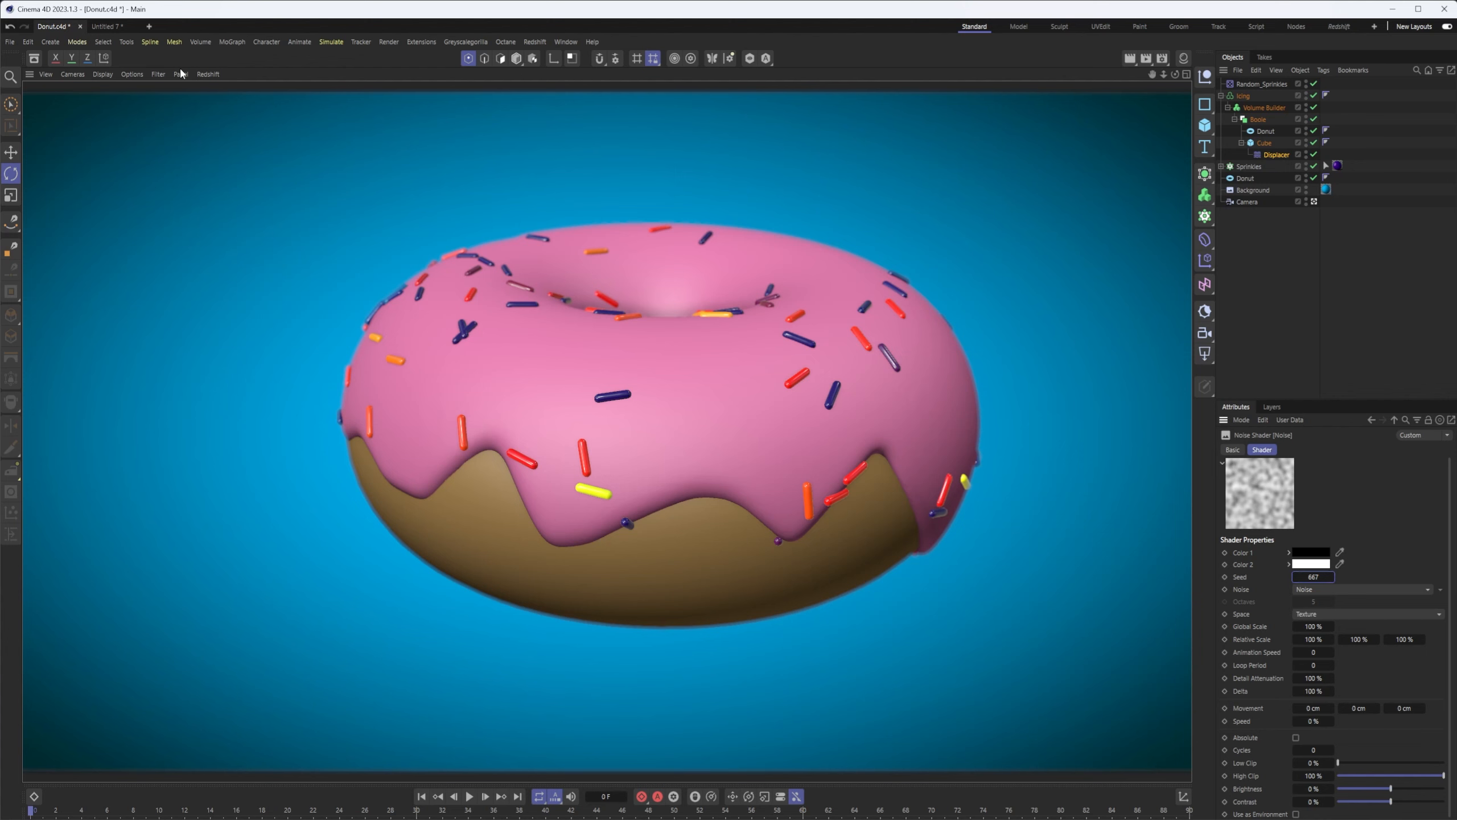
- Switch to the empty untitled project and add a torus primitive to the scene
click(119, 29)
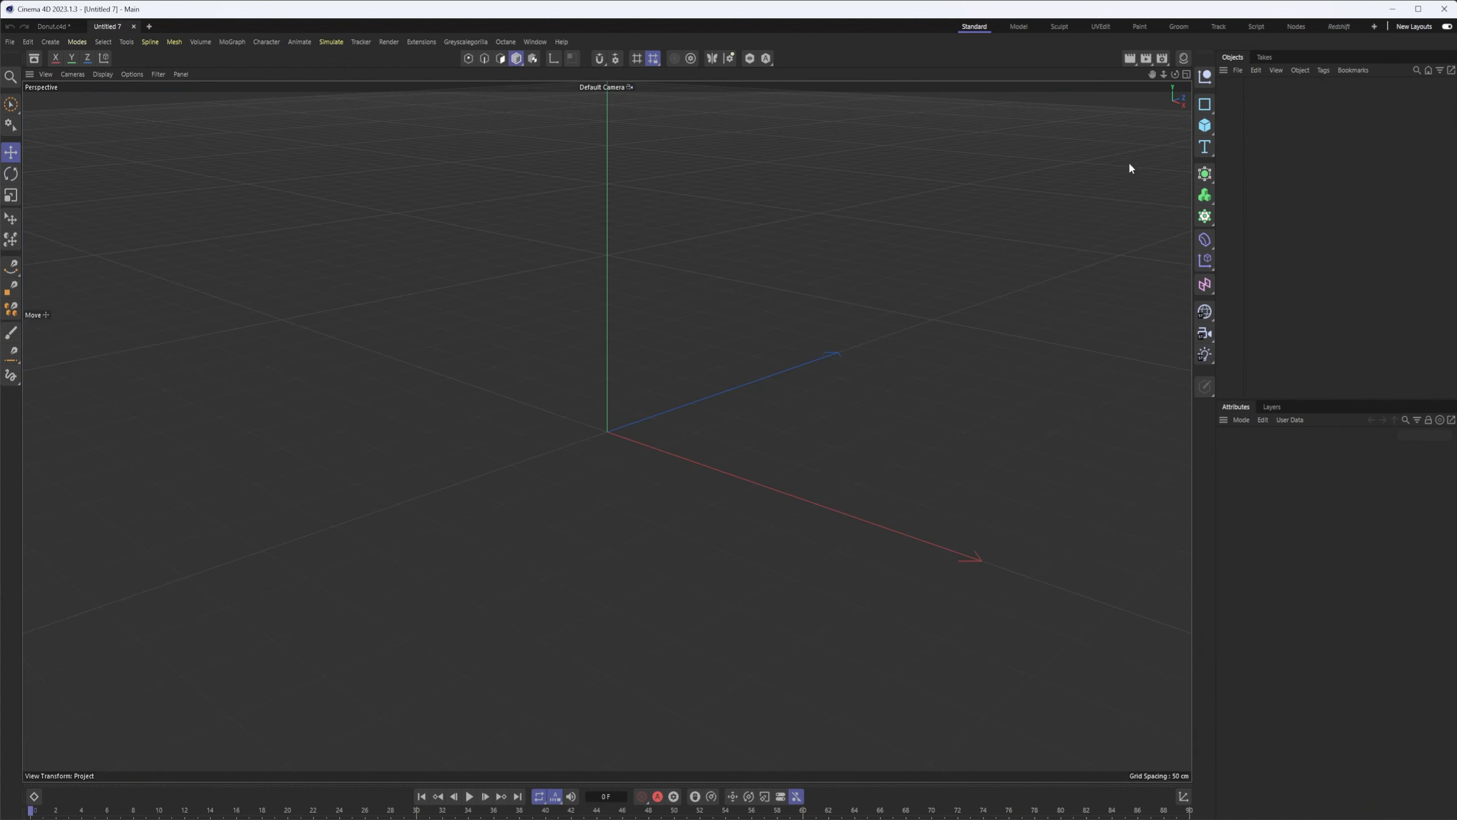
click(1206, 133)
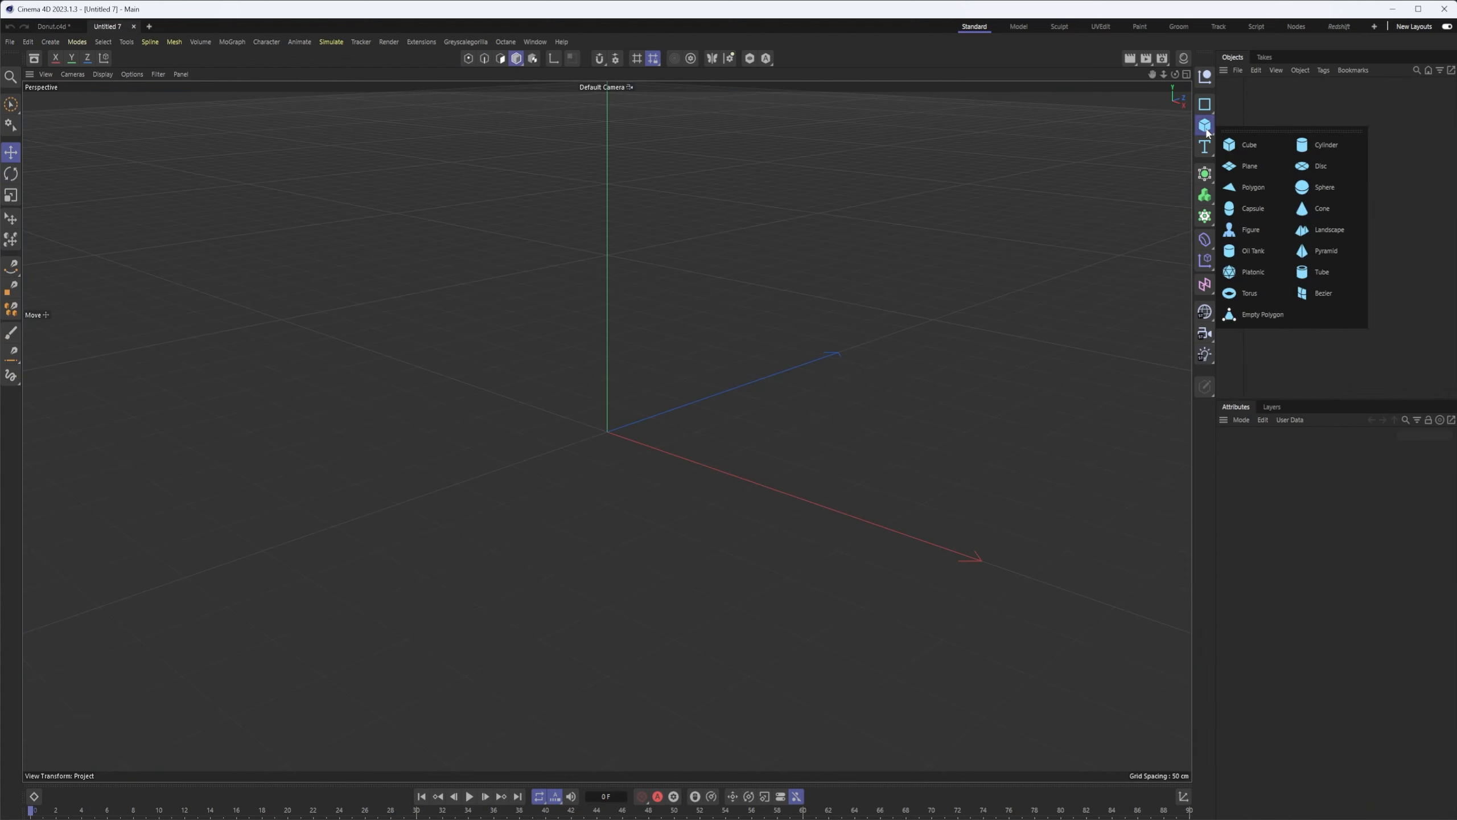
click(1250, 293)
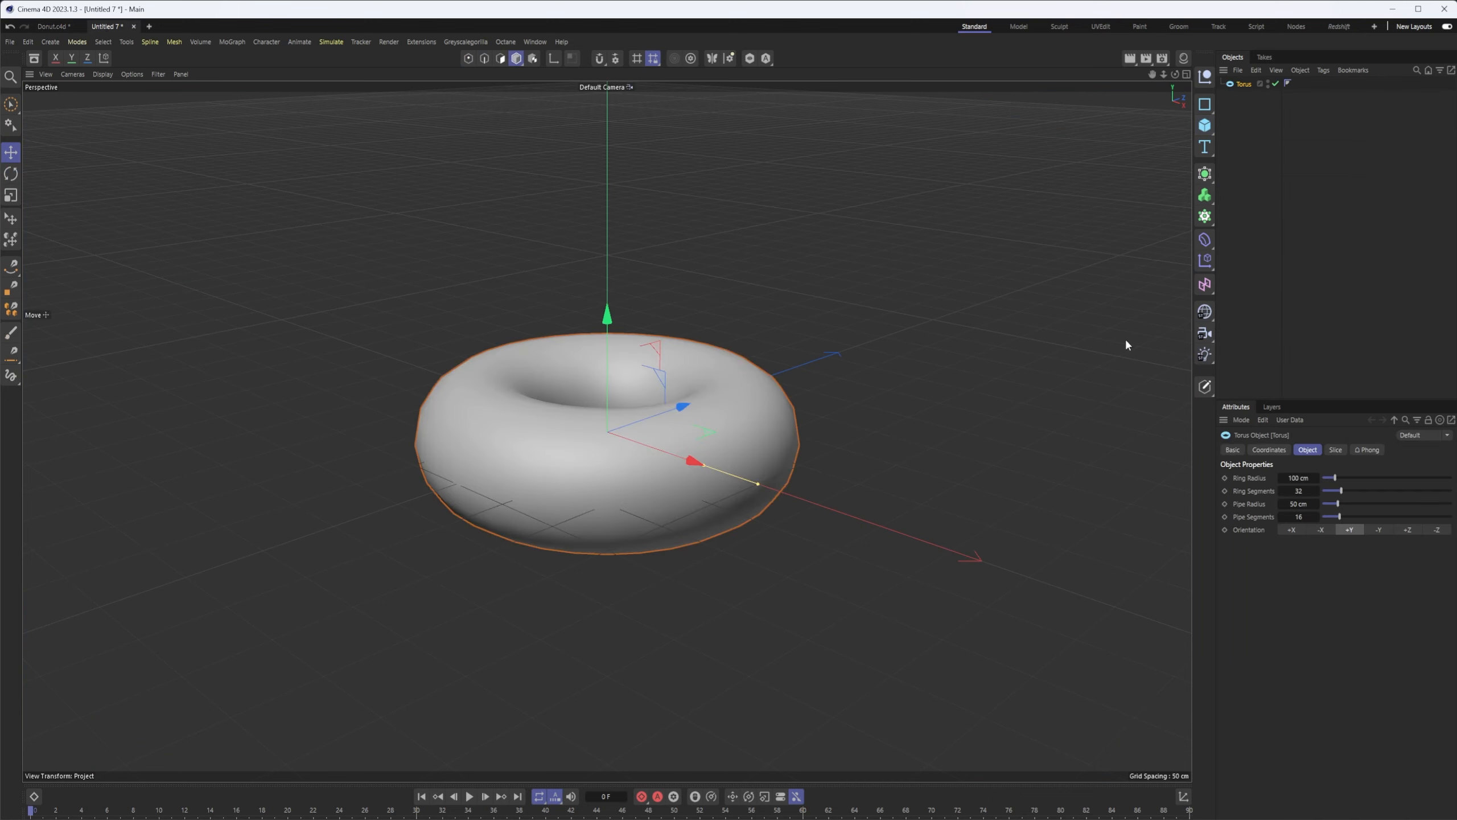
mouse_move(641, 405)
alt+mouse_down()
mouse_move(657, 429)
mouse_move(620, 403)
alt+mouse_up()
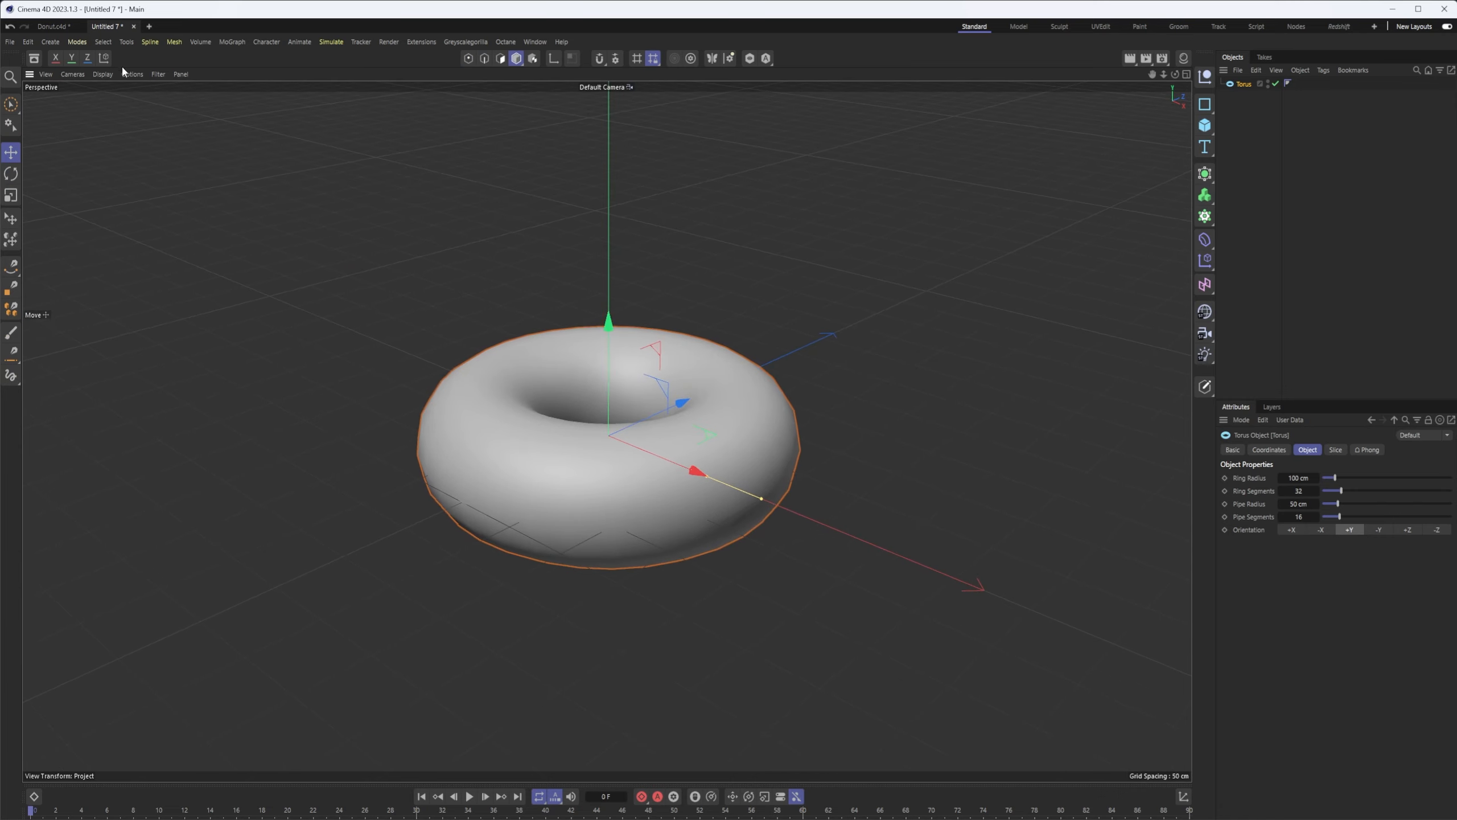
- Display the scene with Gouraud Shading (Lines) and give the torus 60 ring segments and 40 pipe segments
click(102, 74)
click(123, 110)
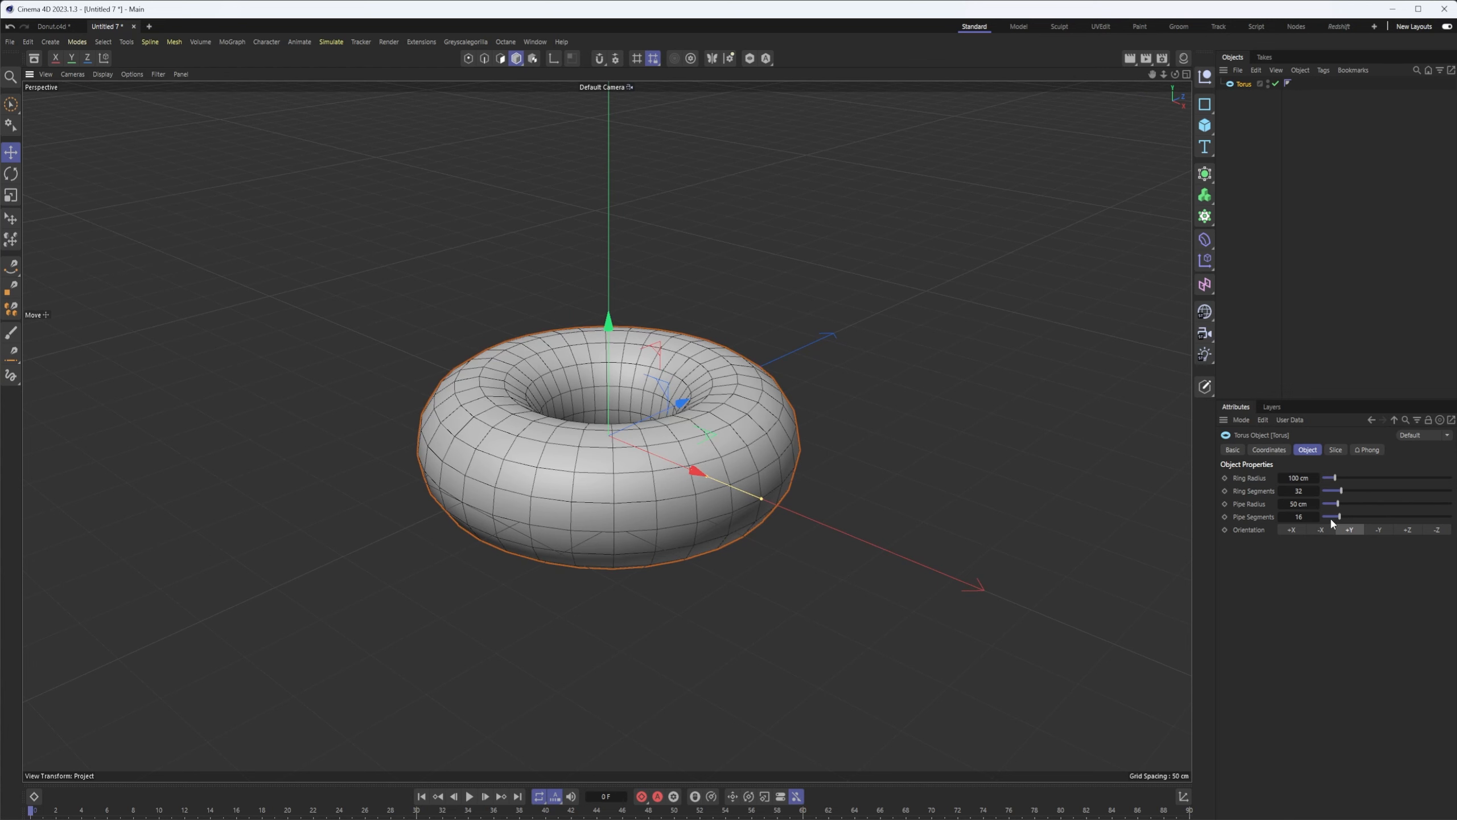
drag(1344, 492, 1373, 519)
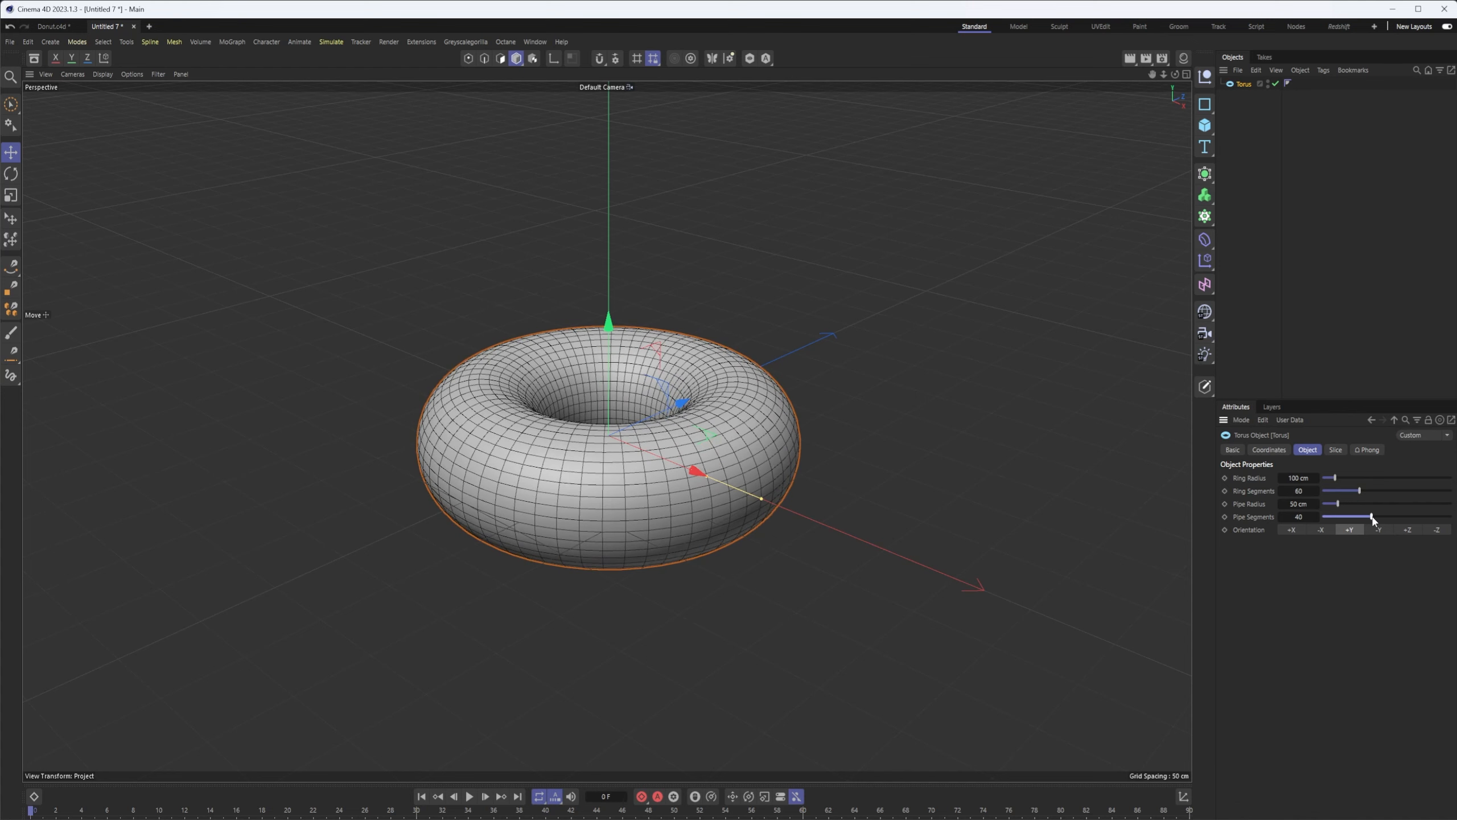
mouse_move(564, 469)
alt+right_down()
mouse_move(718, 452)
mouse_move(537, 440)
mouse_move(575, 453)
alt+right_up()
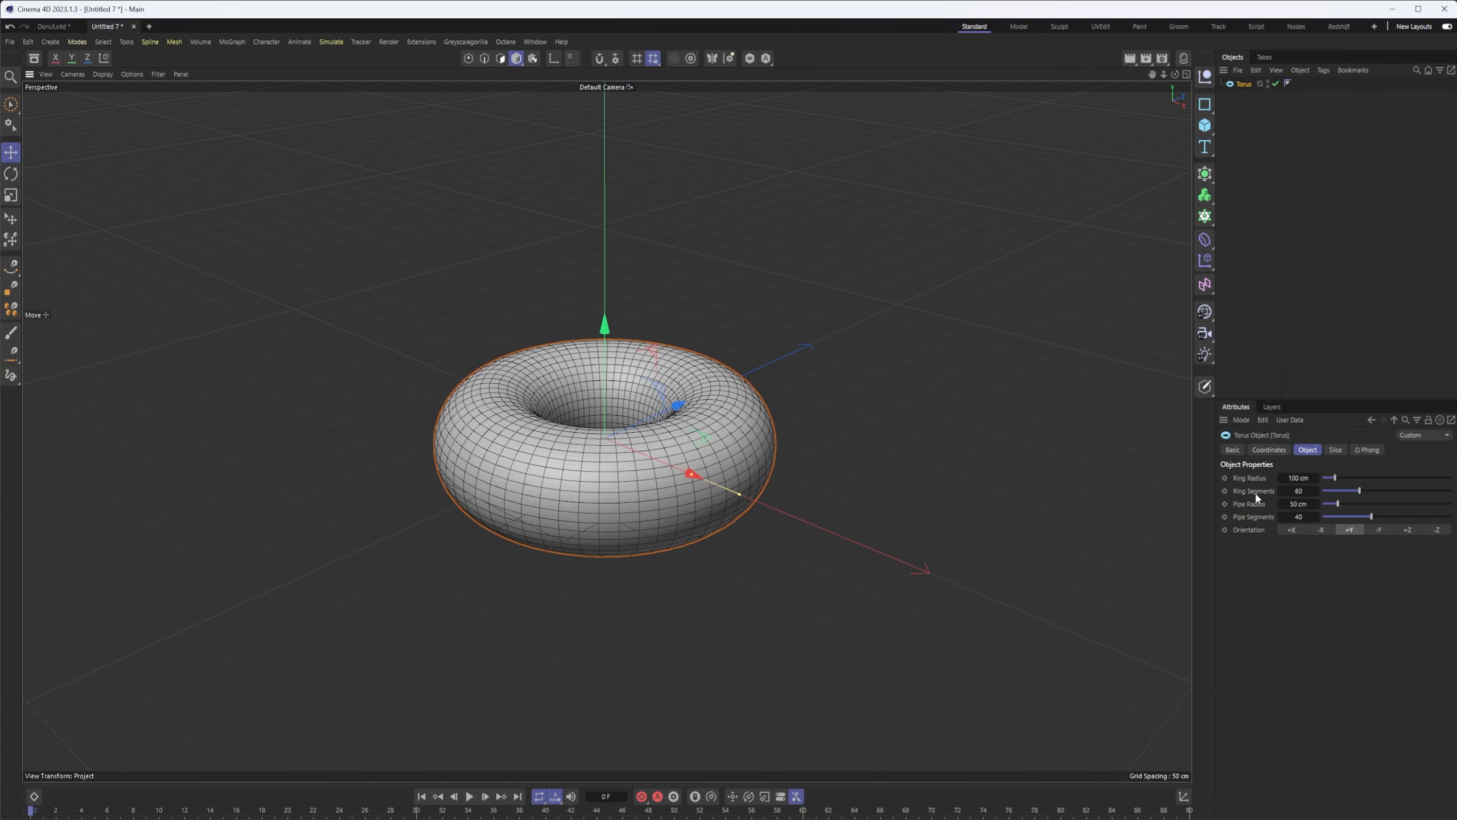
click(1252, 492)
drag(525, 360, 507, 360)
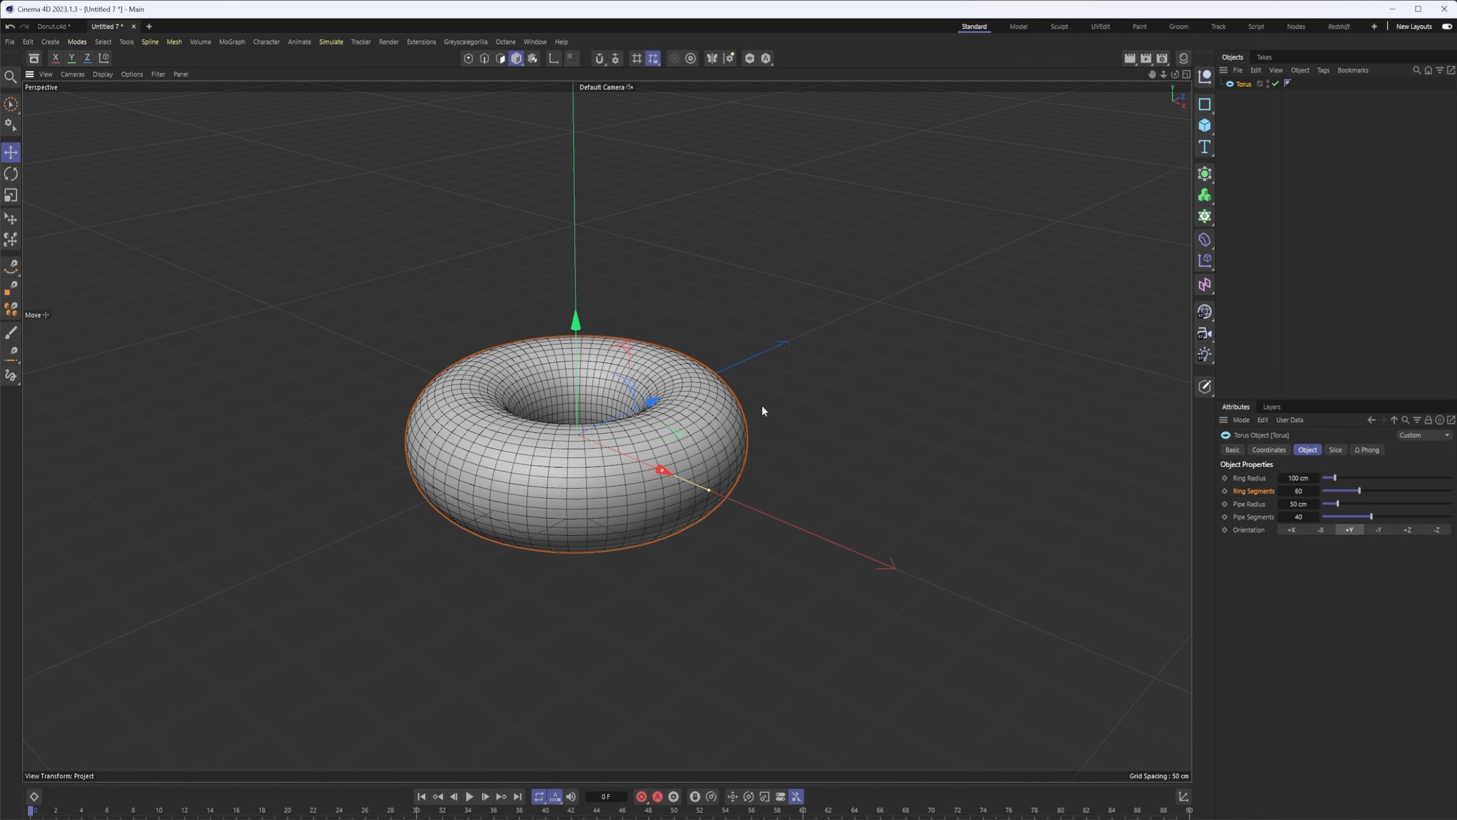
alt+middle_drag(713, 388, 716, 385)
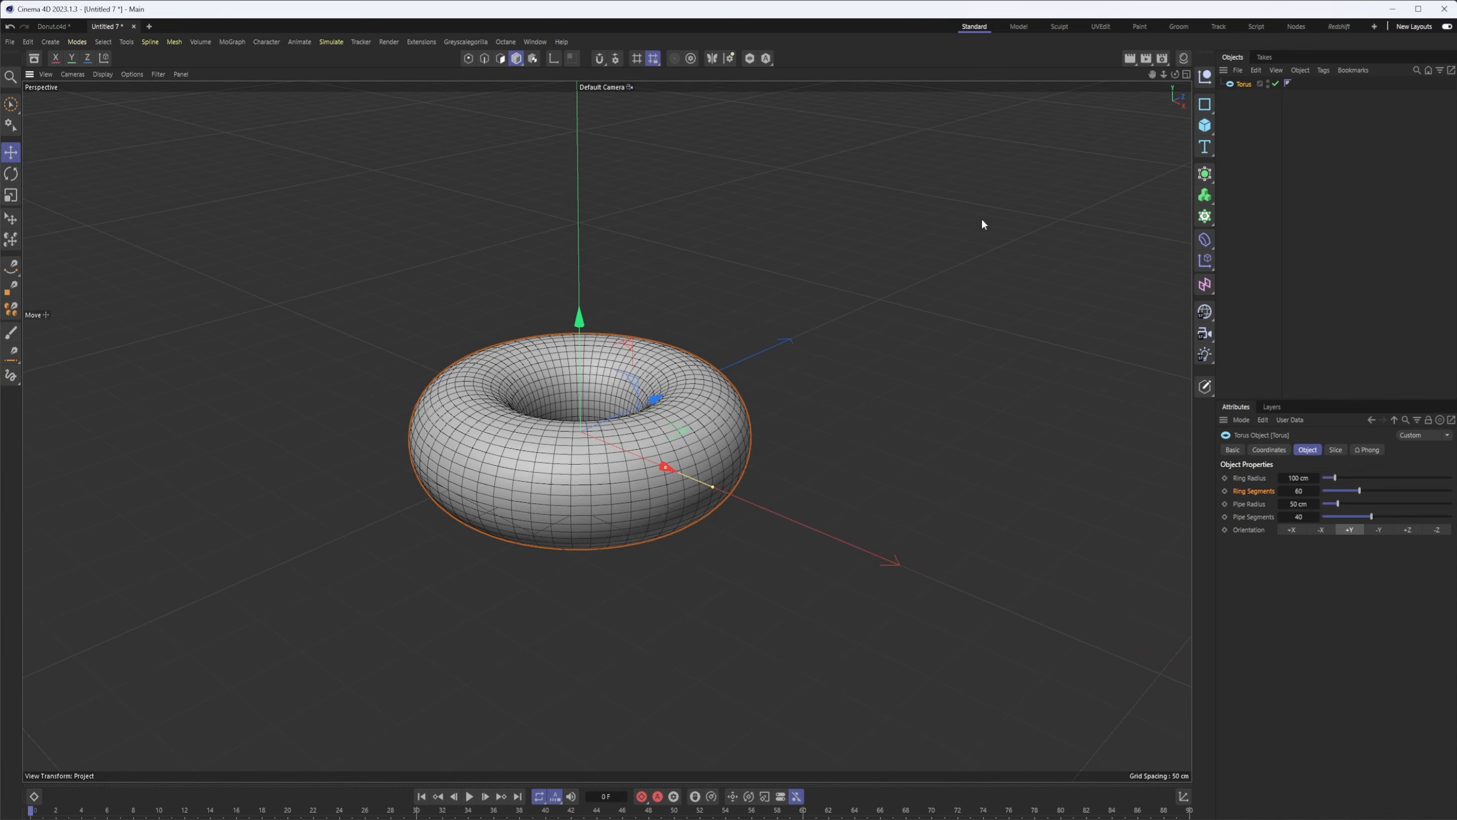
- Add a cube and size it 3 in along X and Z and 3 cm along Y
click(1205, 126)
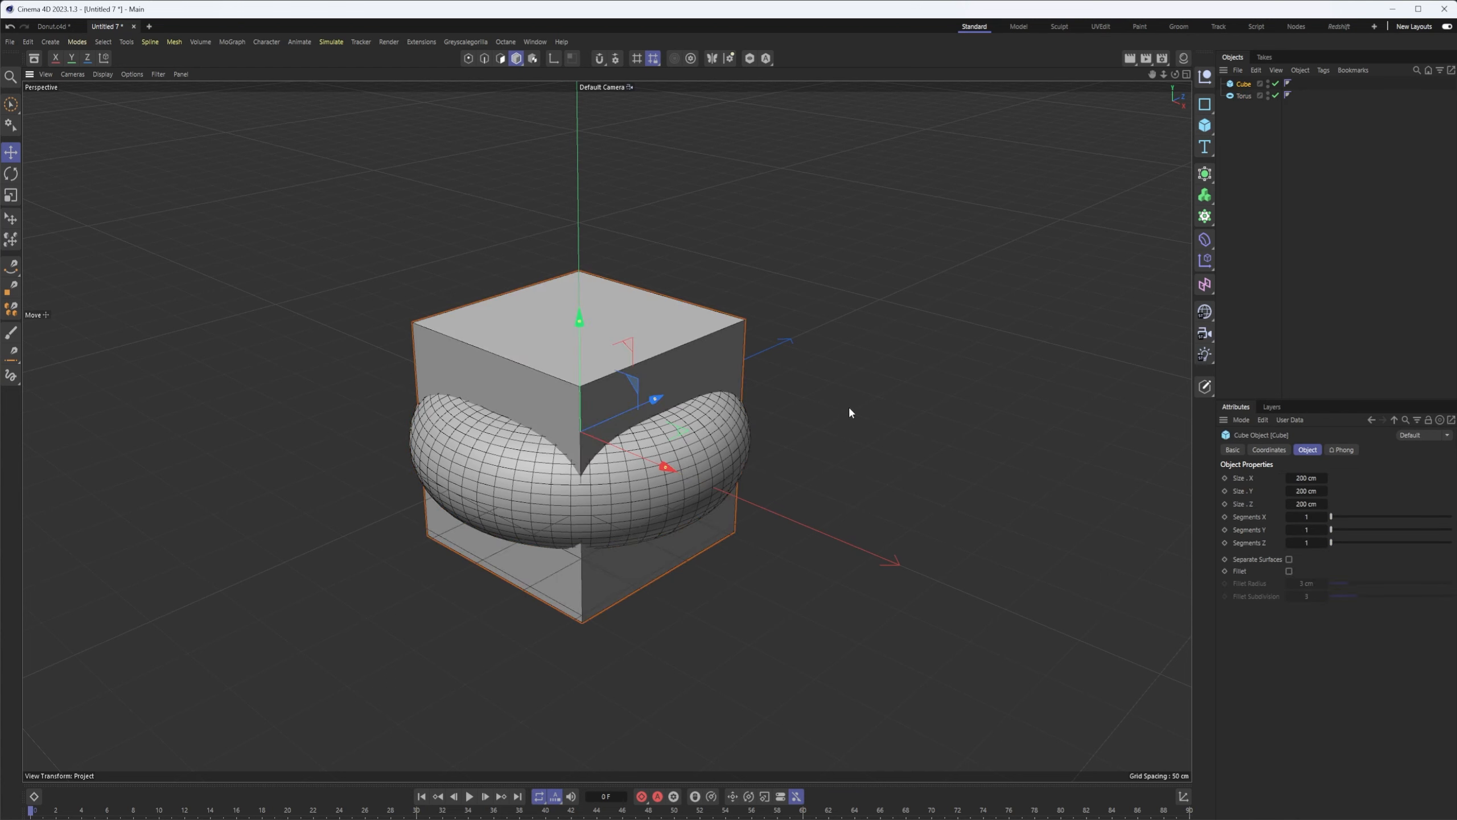
click(1307, 478)
text(3in)
key(Tab)
text(3)
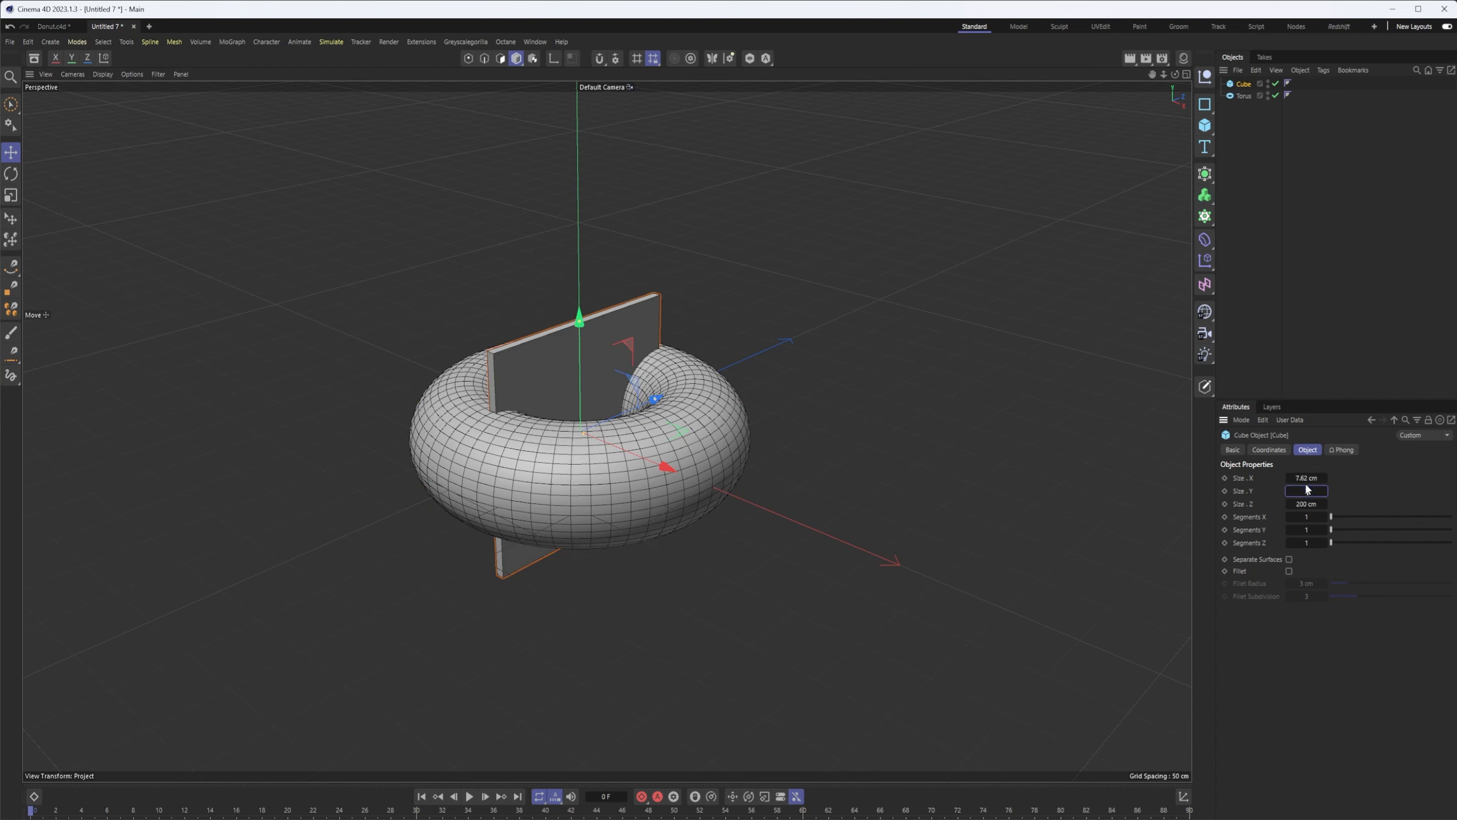
key(Tab)
key(BackSpace)
text(3 in)
key(Return)
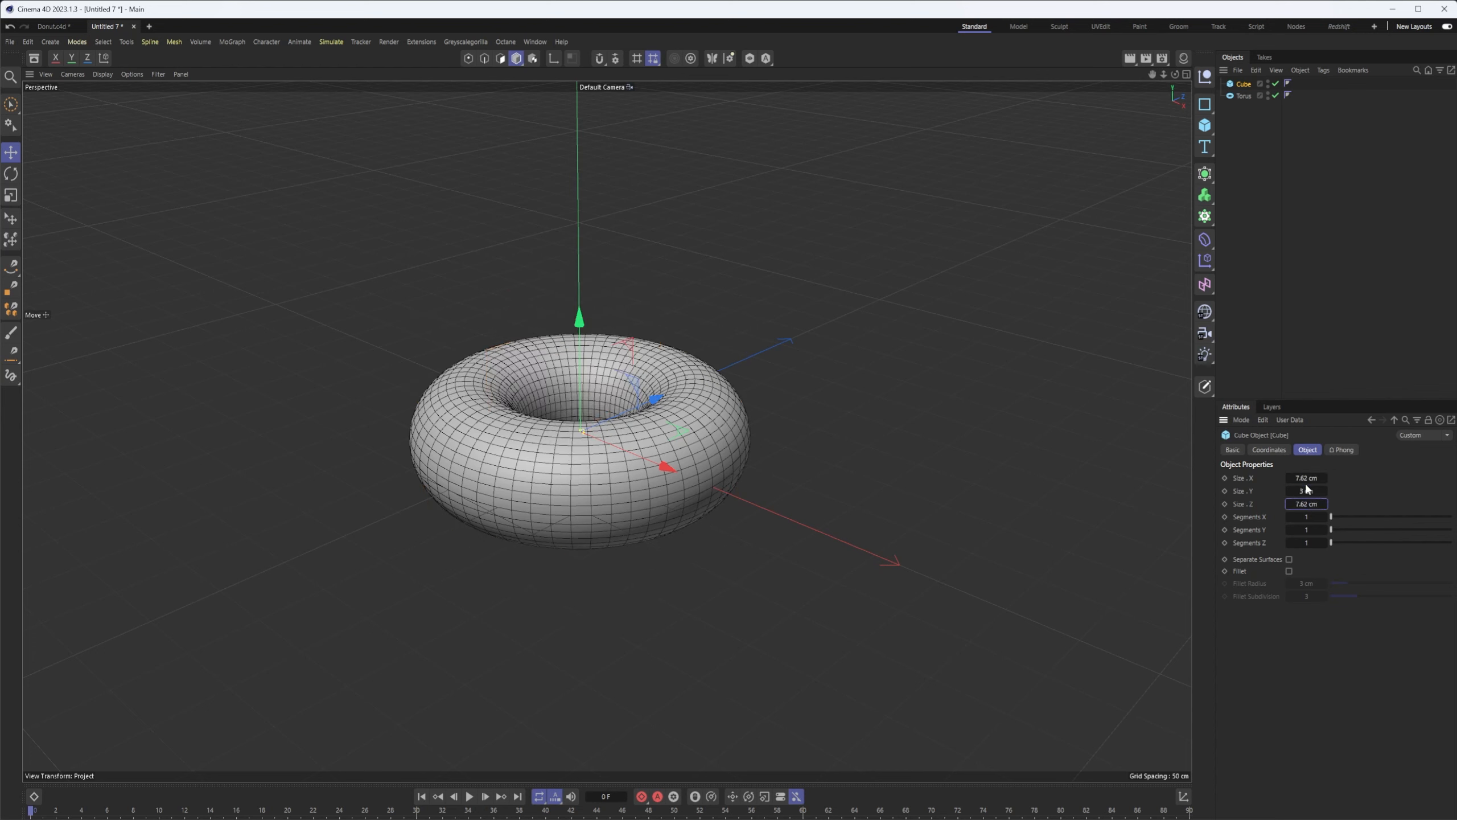
- Raise the small cube to the top of the torus to compare their scale, and delete the cube
drag(579, 319, 571, 247)
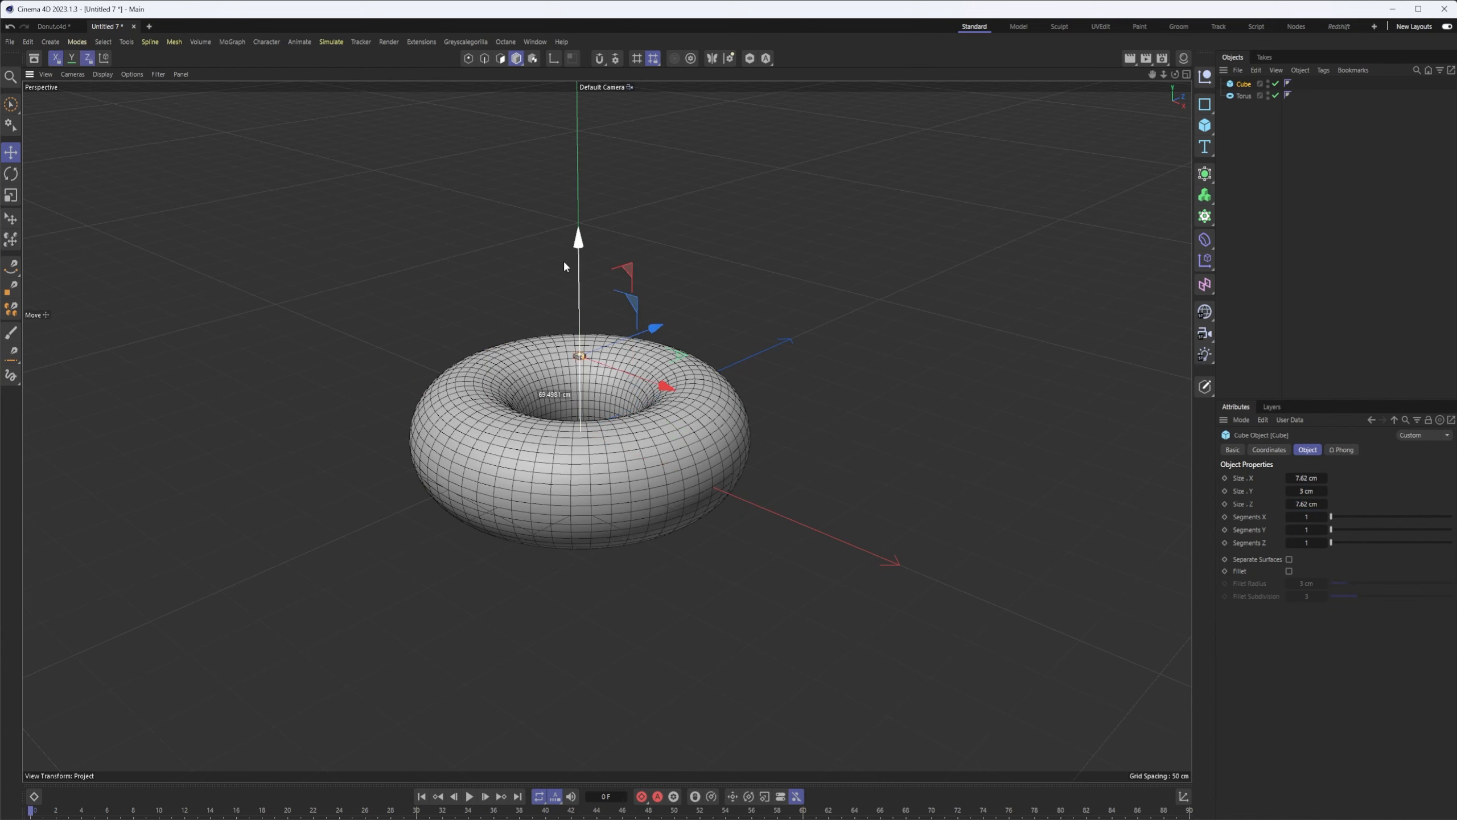
scroll(581, 368, up, 5)
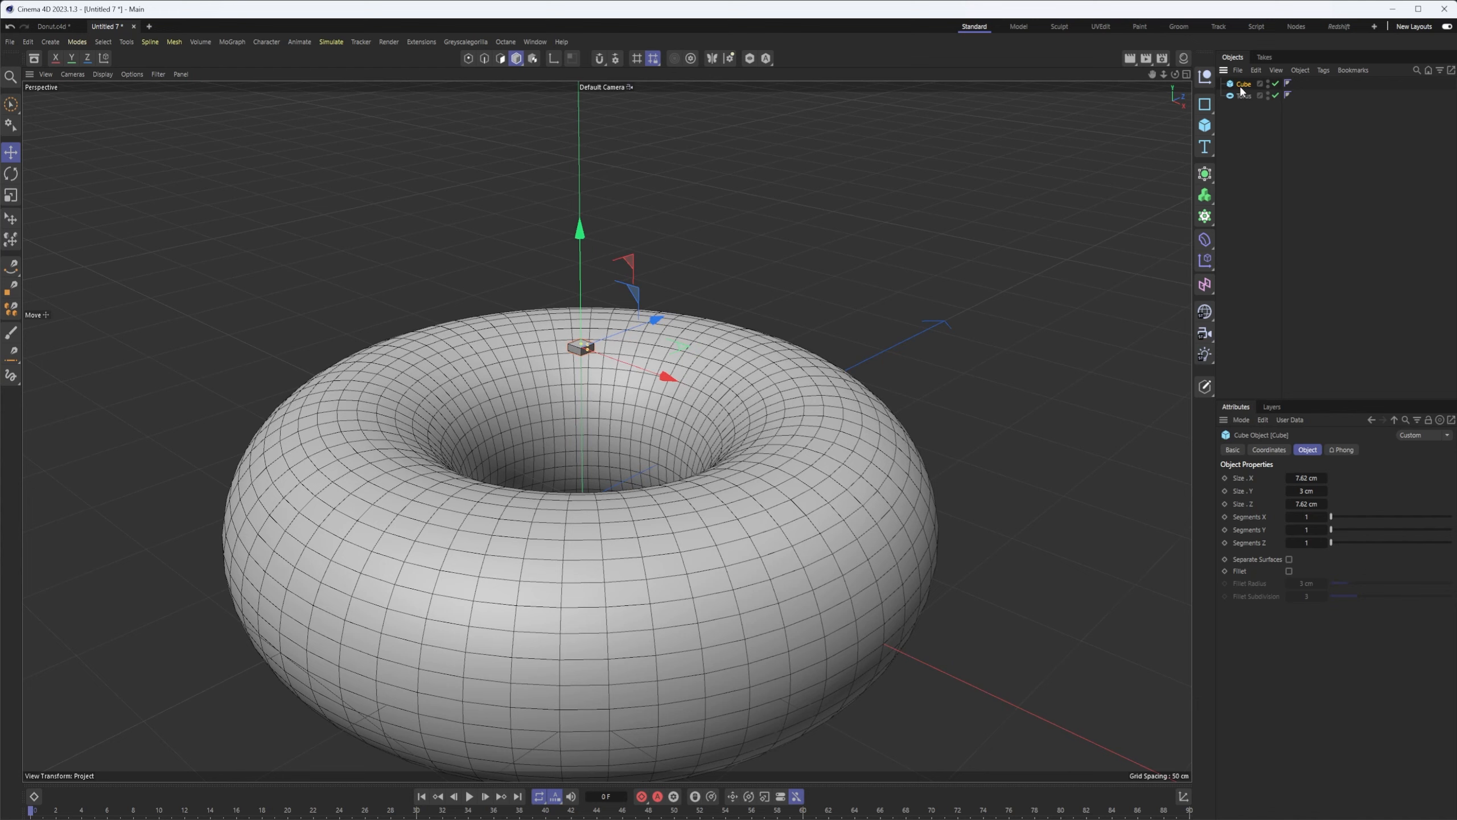
key(Delete)
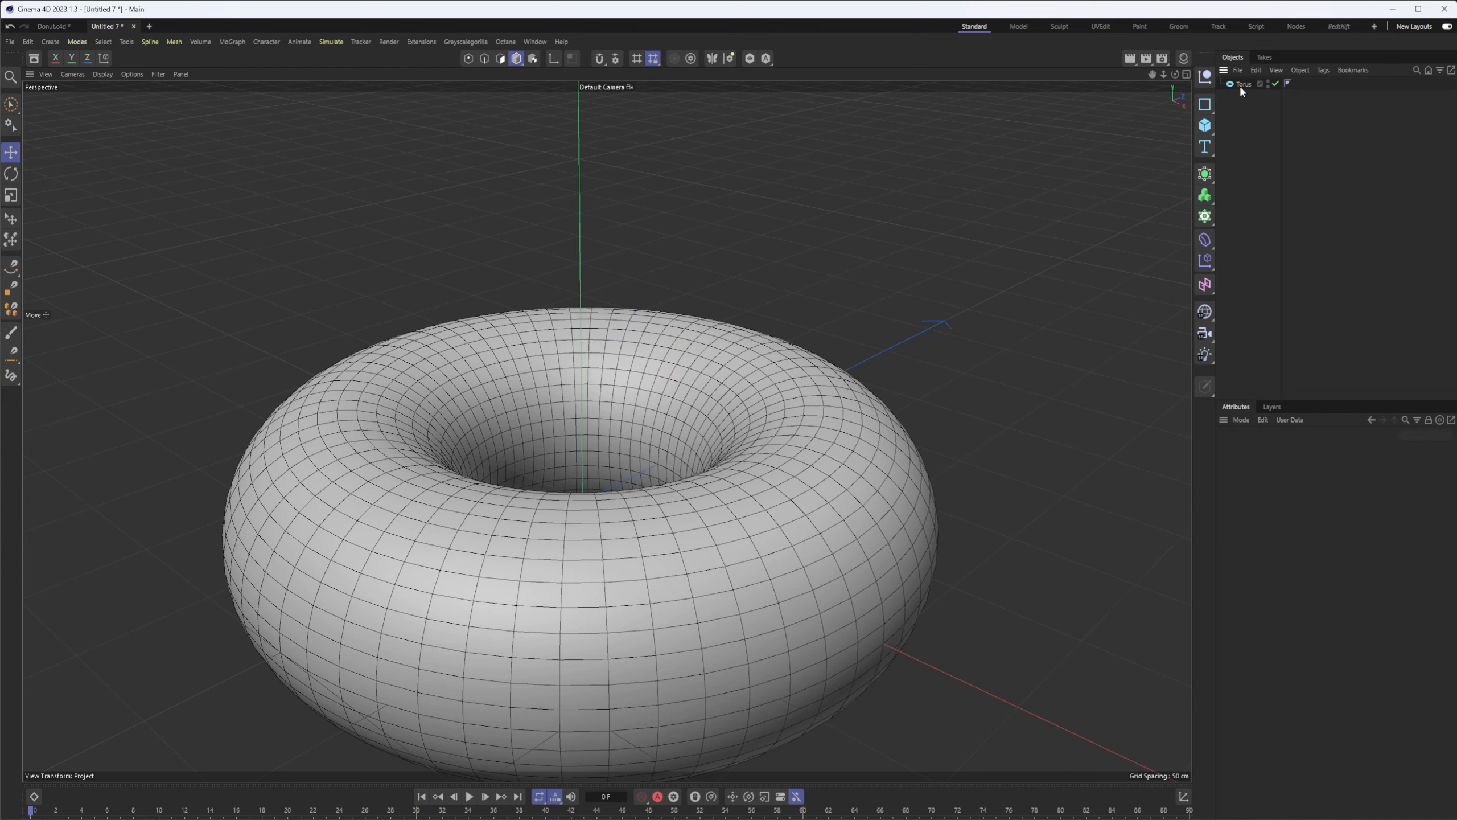
- Rename the torus as Donut
alt+middle_drag(678, 578, 672, 560)
alt+right_drag(672, 560, 574, 552)
alt+middle_drag(574, 552, 574, 513)
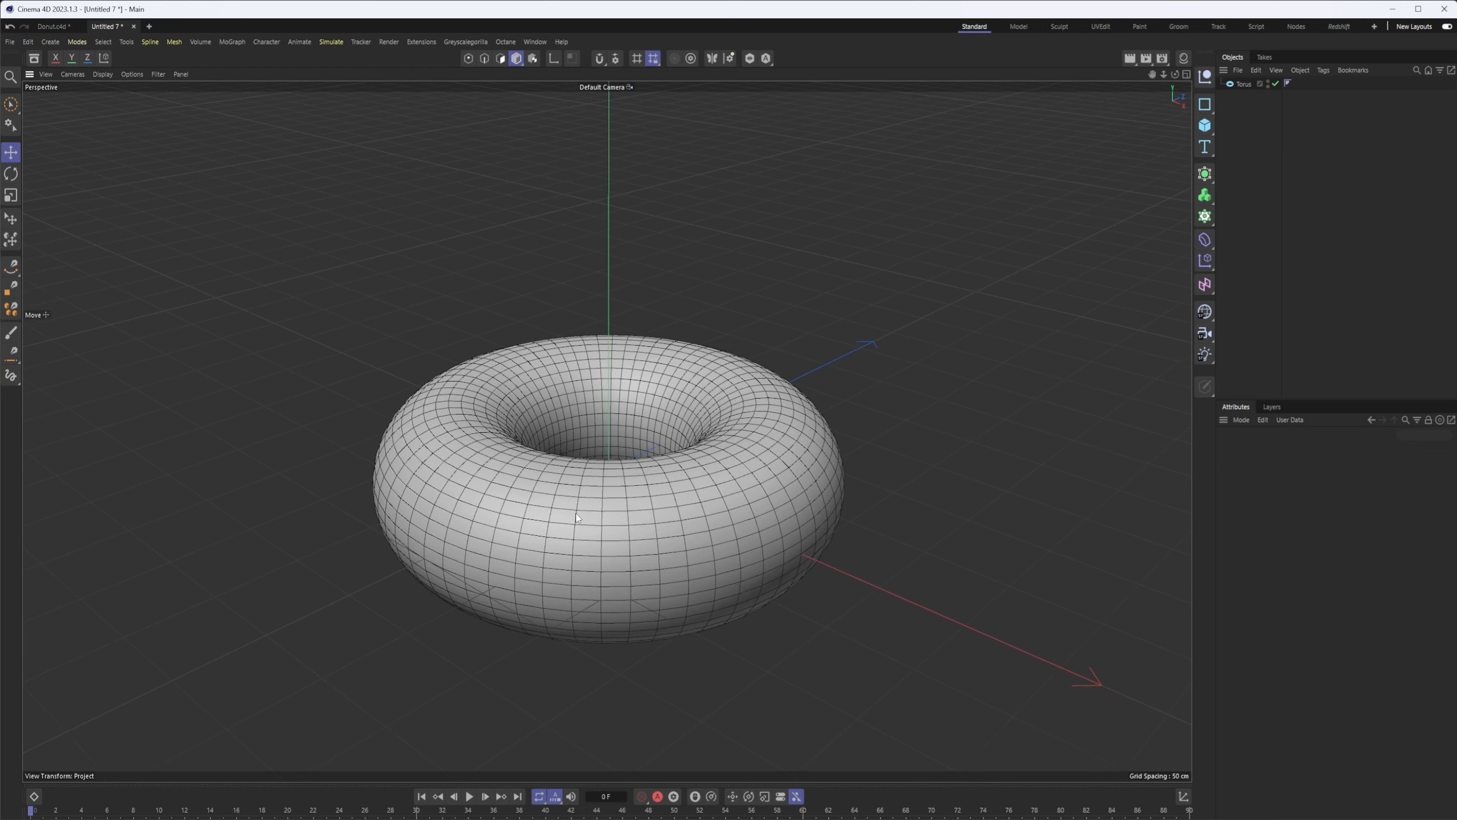
click(627, 487)
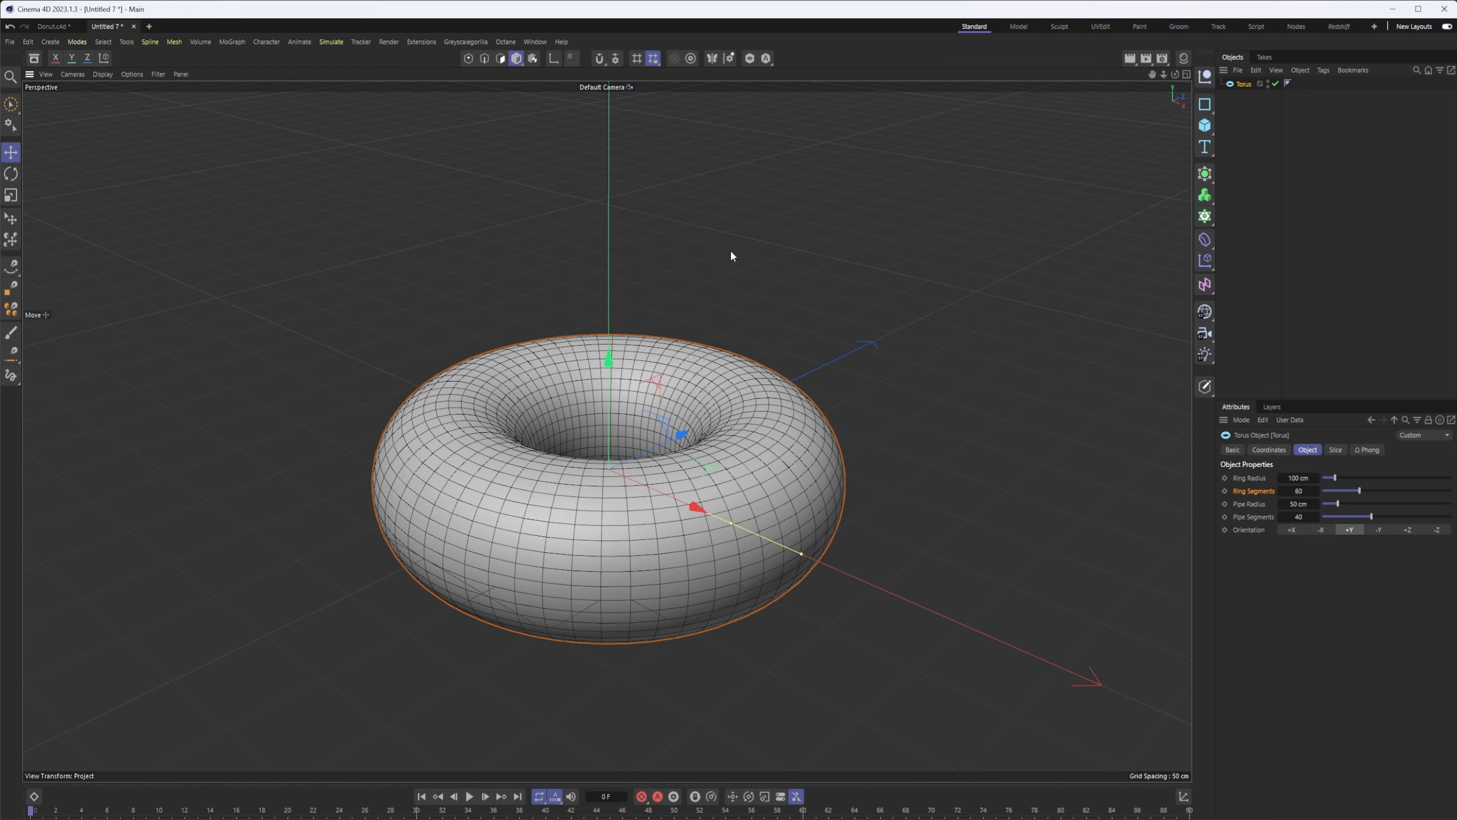
double_click(1244, 85)
text(Donut)
key(Return)
- Duplicate the Donut torus and name the copy Icing
ctrl+drag(1251, 84, 1251, 81)
double_click(1251, 84)
text(Icing)
key(Return)
- Give the Icing torus a Custom display color in a bright magenta pink
alt+drag(774, 376, 933, 304)
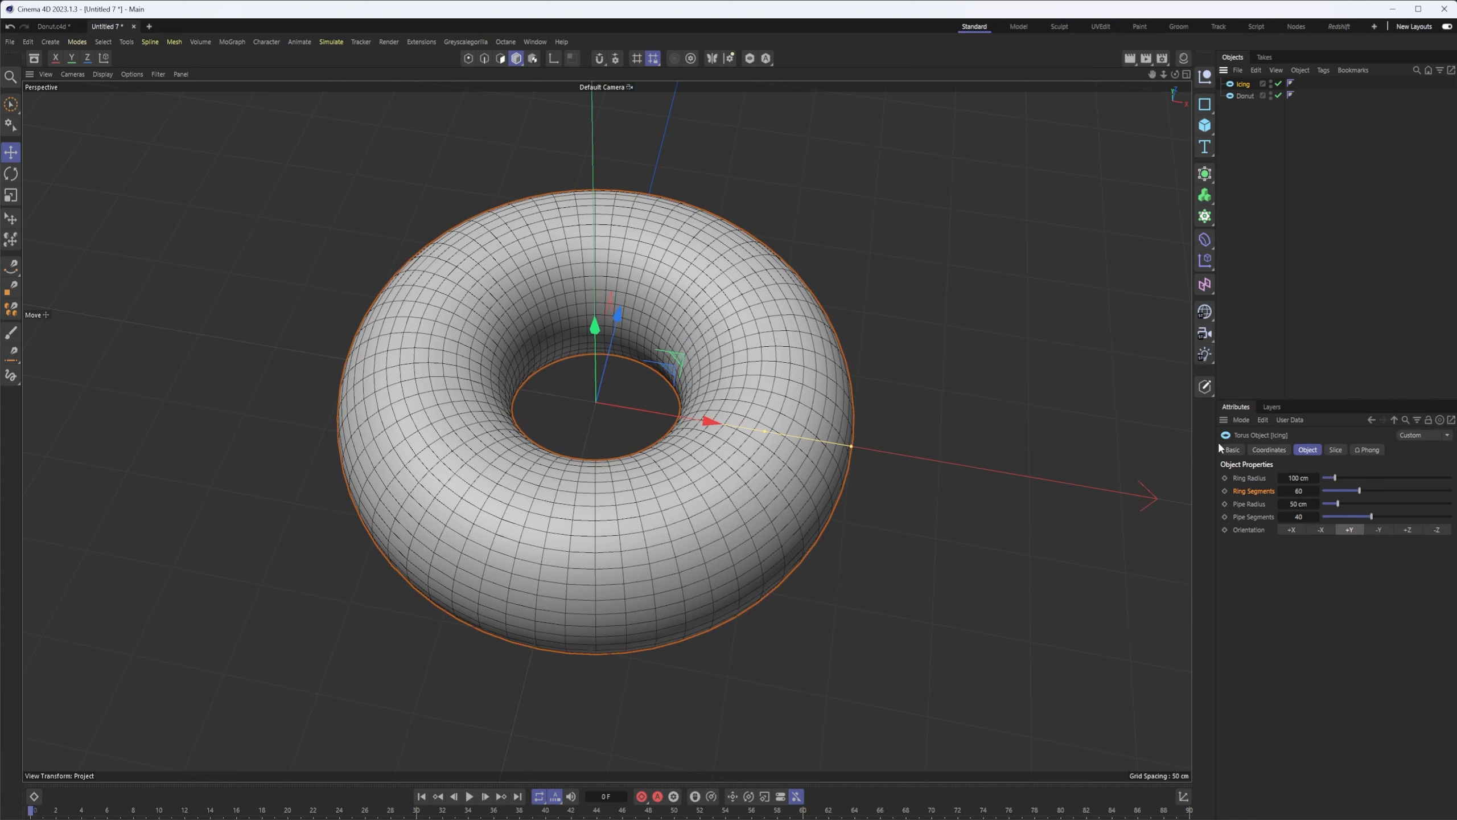
click(1233, 450)
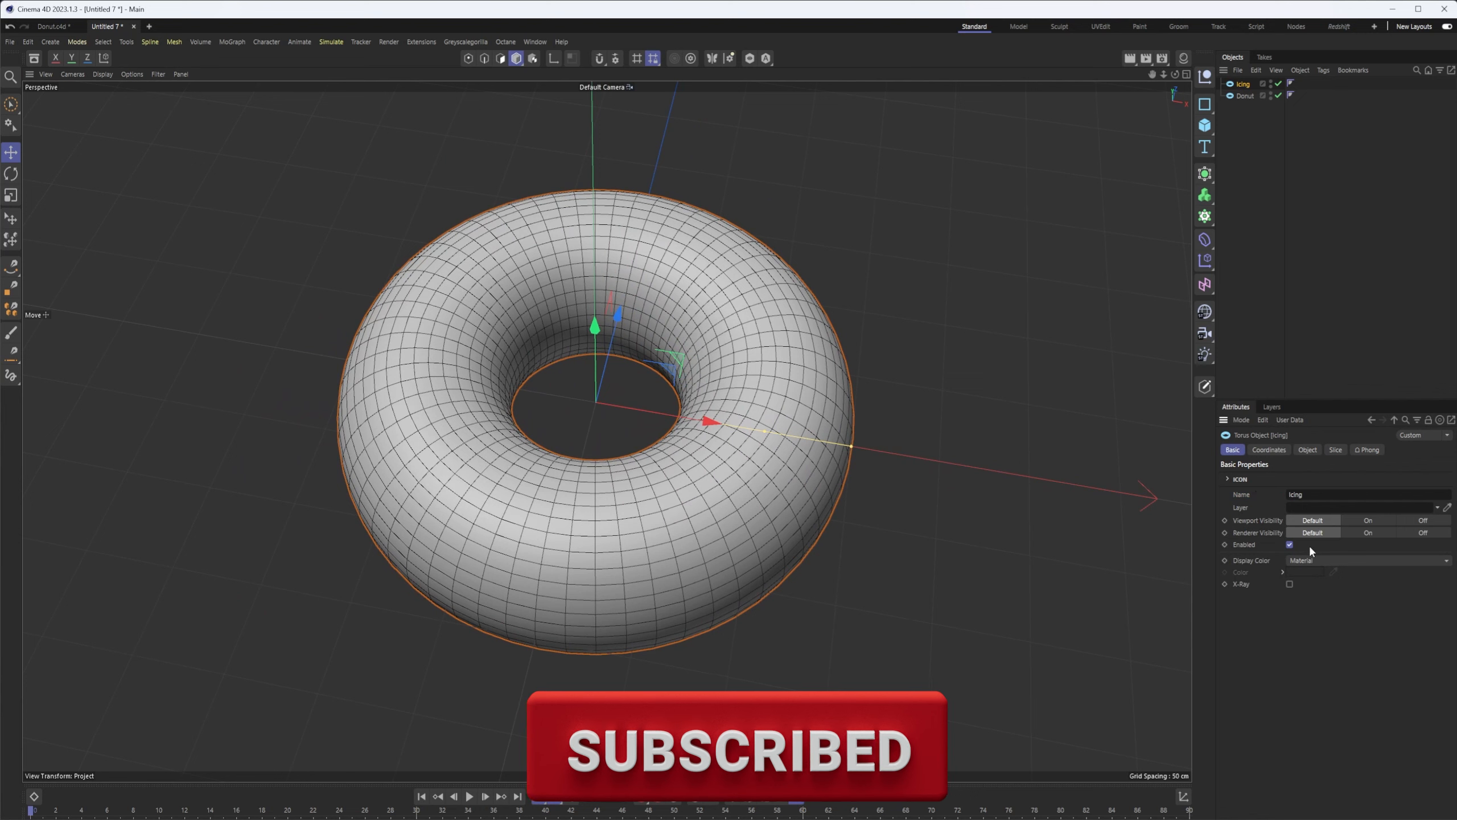
click(1315, 561)
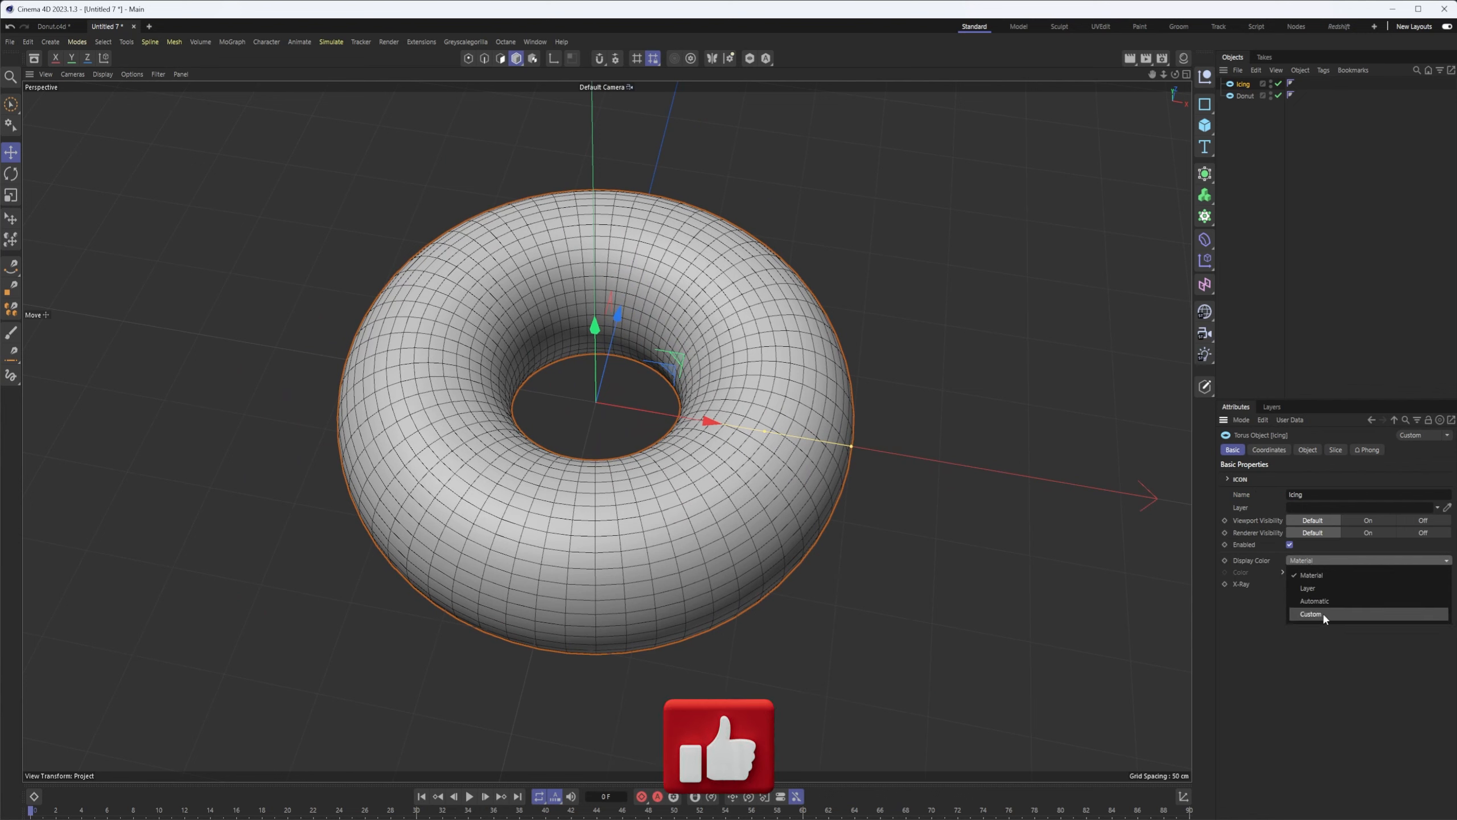
click(1314, 613)
click(1304, 572)
drag(1248, 651, 1234, 630)
drag(1375, 695, 1392, 696)
drag(1388, 683, 1402, 683)
alt+drag(875, 568, 858, 488)
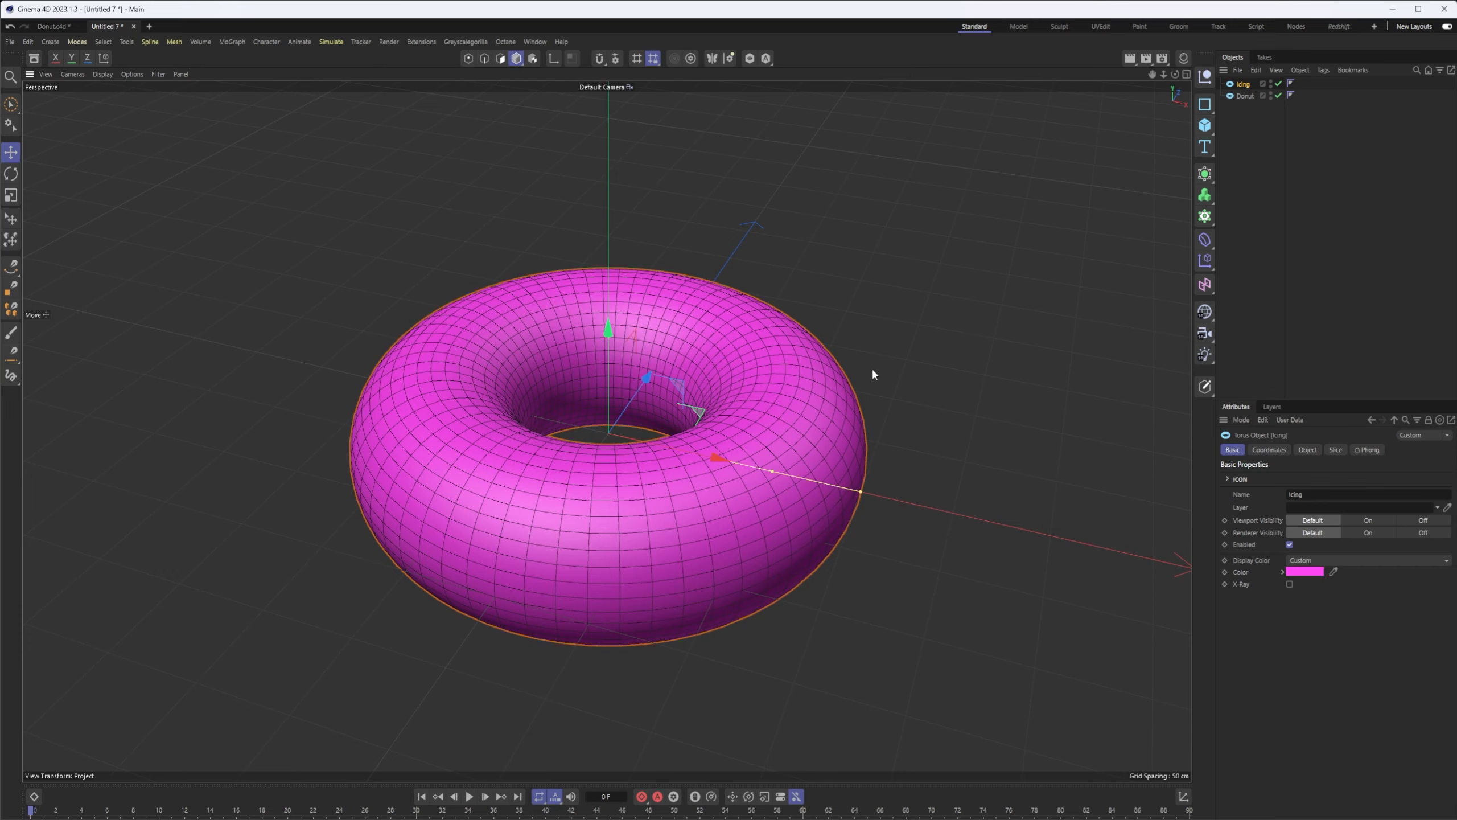
- Reduce the Icing's ring radius to about 92.17 cm and enlarge its pipe radius to about 62.06 cm so it encloses the donut
alt+drag(792, 343, 763, 440)
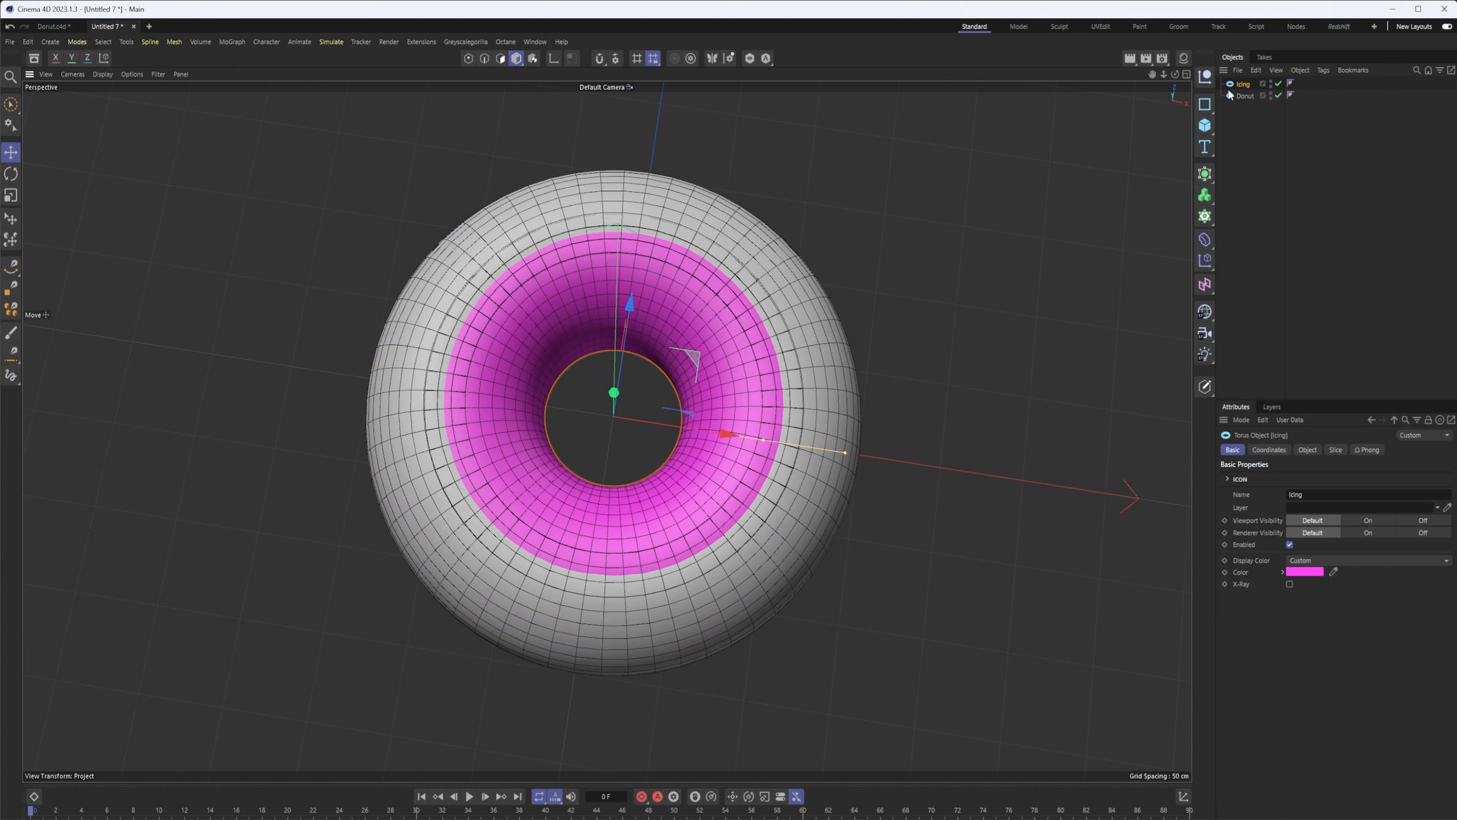
click(1307, 450)
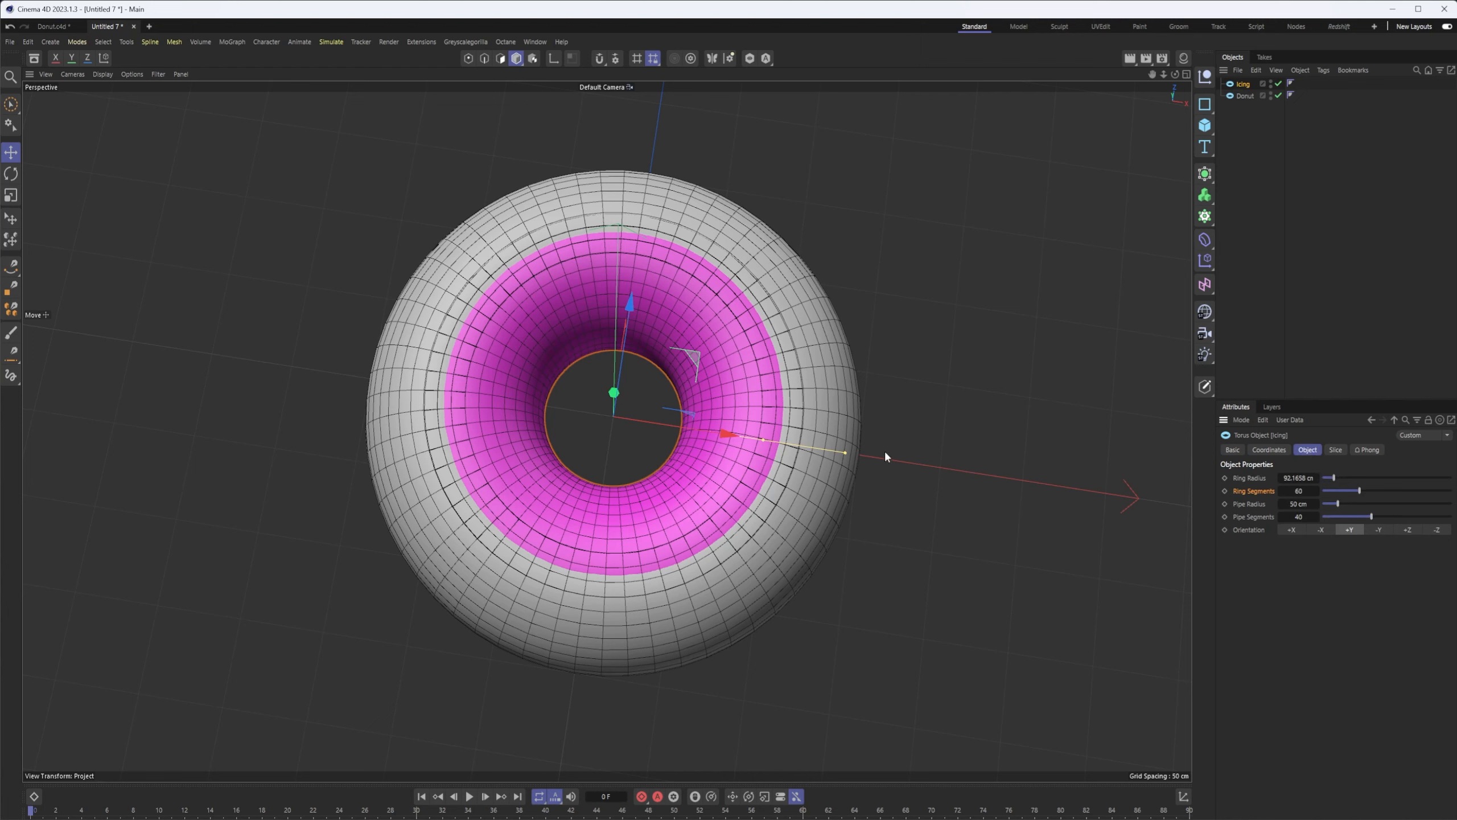
drag(847, 455, 728, 332)
alt+middle_drag(727, 333, 724, 393)
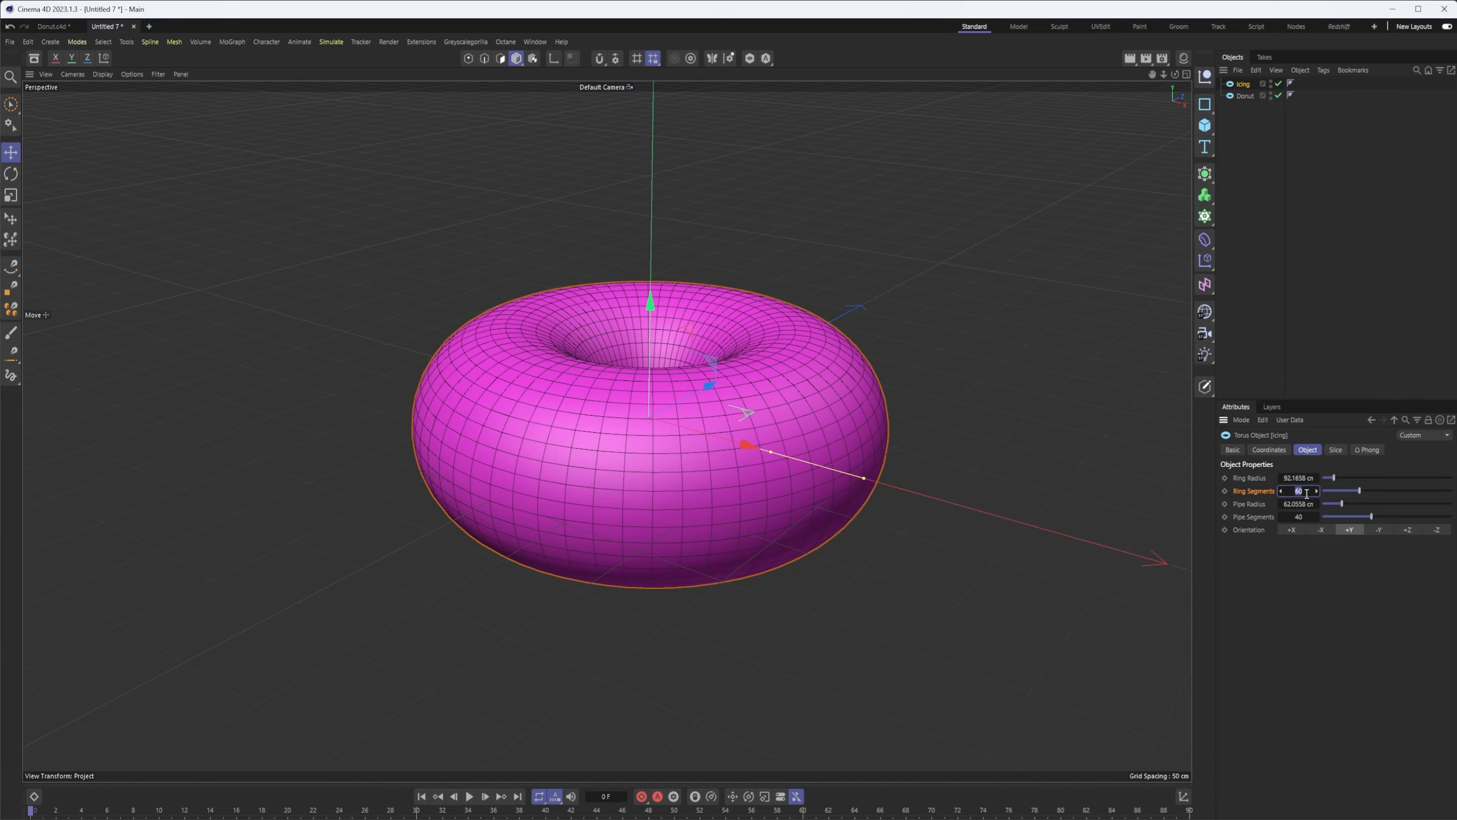
- Set both the ring segments and the pipe segments of the Icing torus to 20
key(Return)
key(Tab)
text(20)
key(Return)
alt+drag(936, 271, 846, 298)
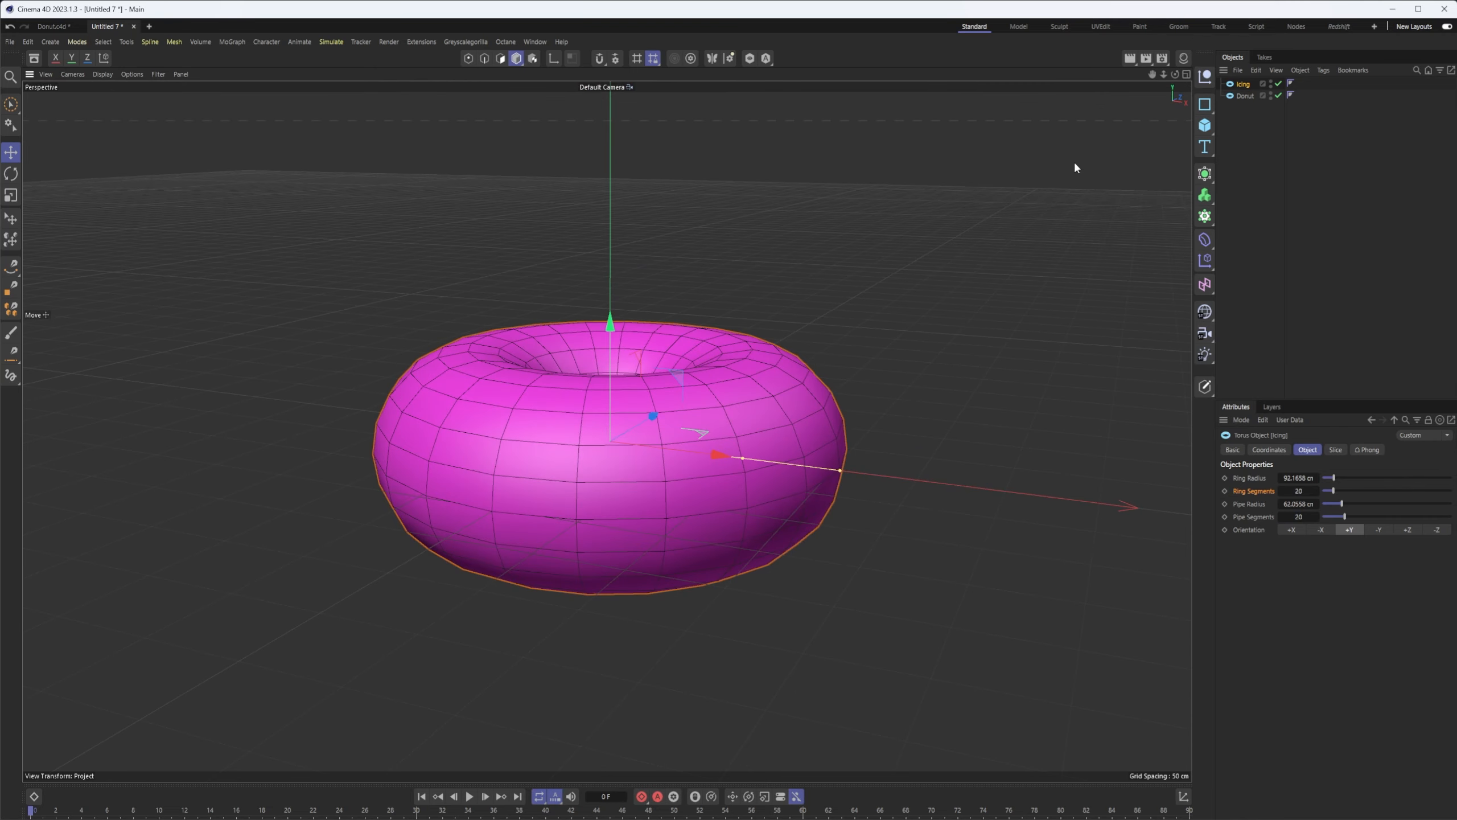
- Enable Slice on the Icing torus from 0° to 180° to expose its cross-section over the donut
click(112, 74)
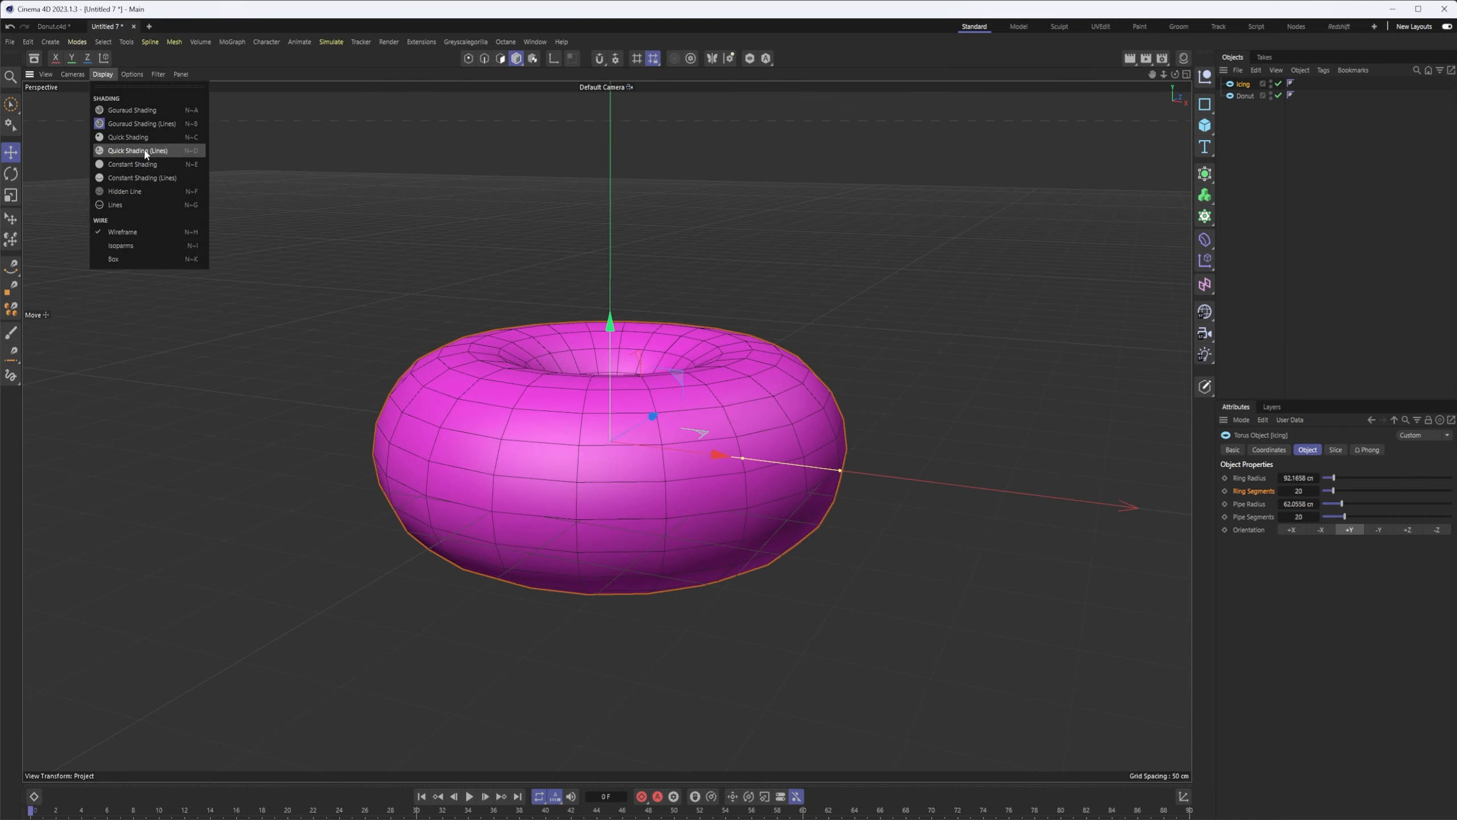
click(1247, 82)
click(1245, 85)
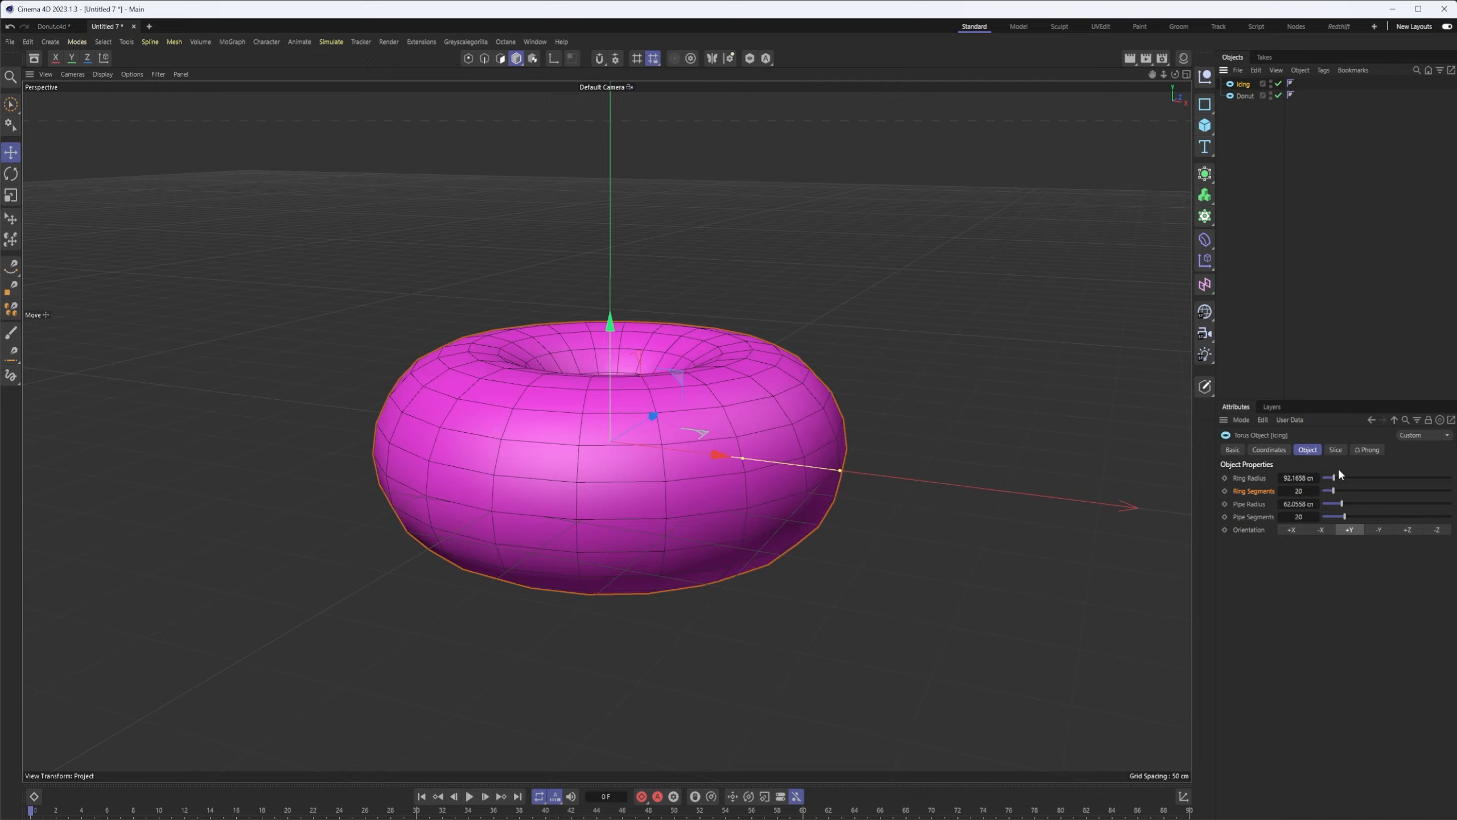
click(1336, 450)
click(1274, 477)
alt+drag(763, 438, 721, 512)
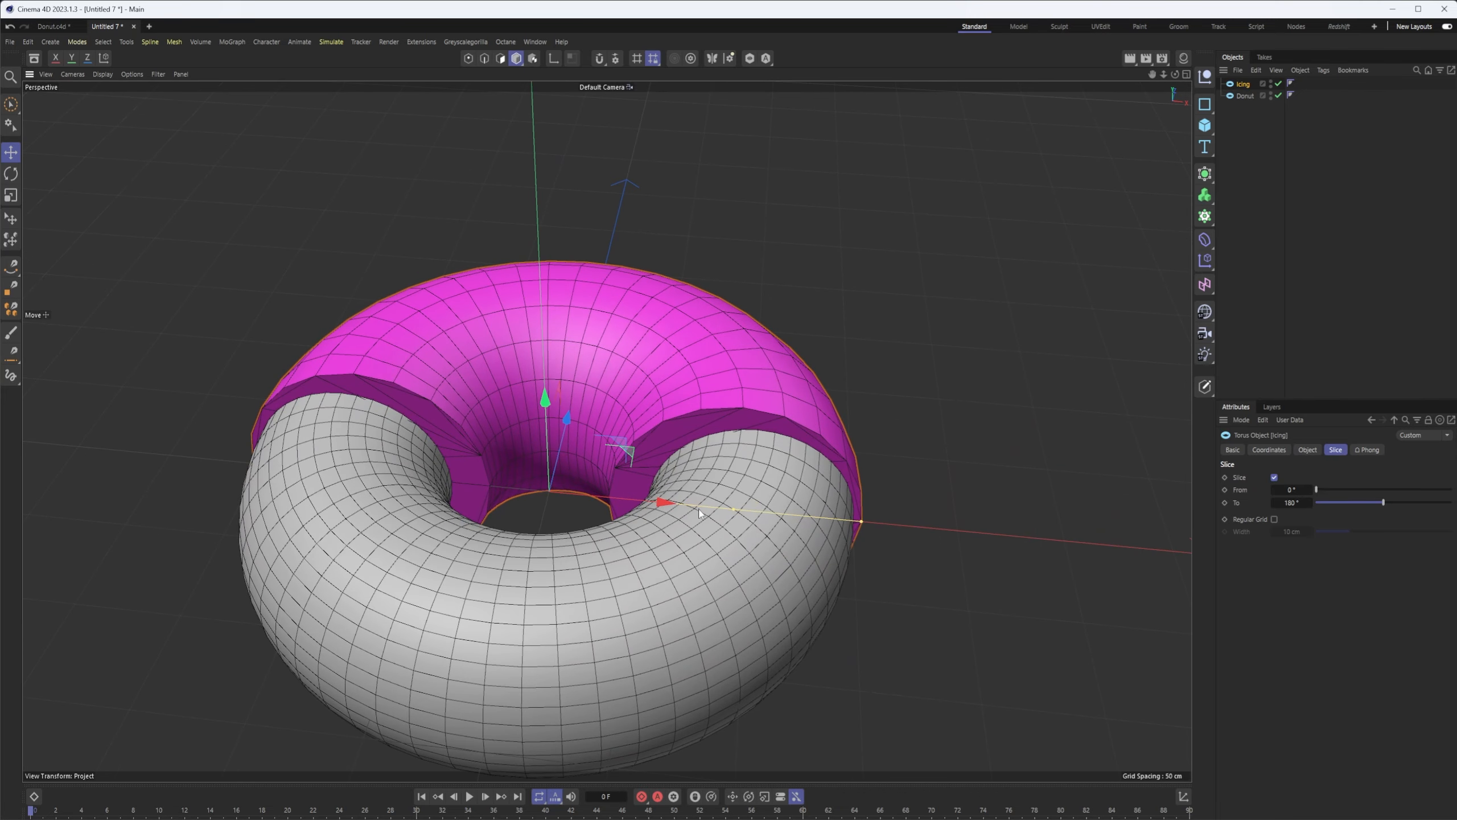
- Fine-tune the Icing's radii into a thin, even layer around the donut, and turn its Slice option off
alt+middle_drag(720, 508, 737, 509)
drag(749, 507, 769, 506)
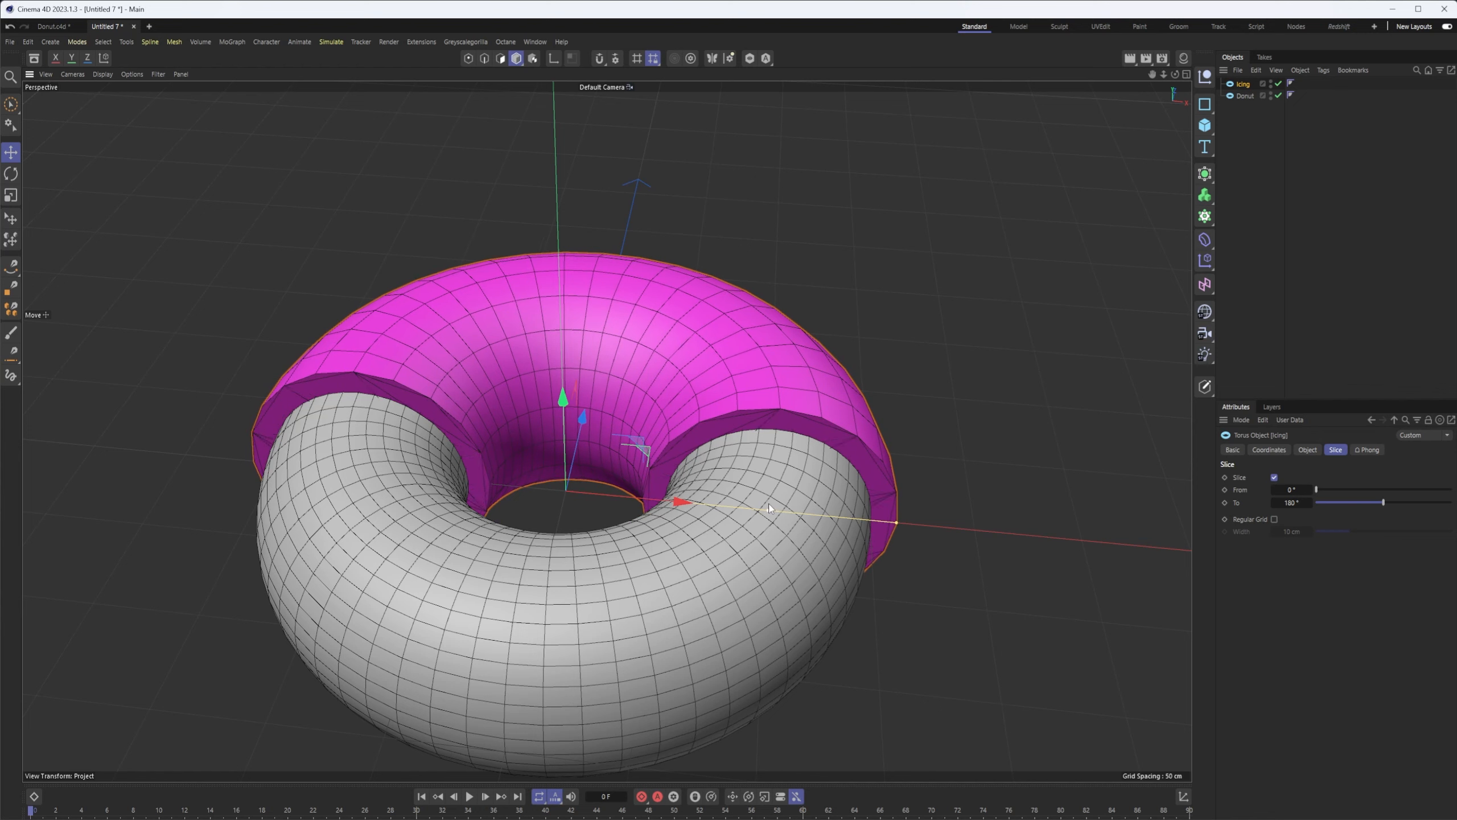
drag(895, 524, 888, 526)
drag(769, 513, 763, 514)
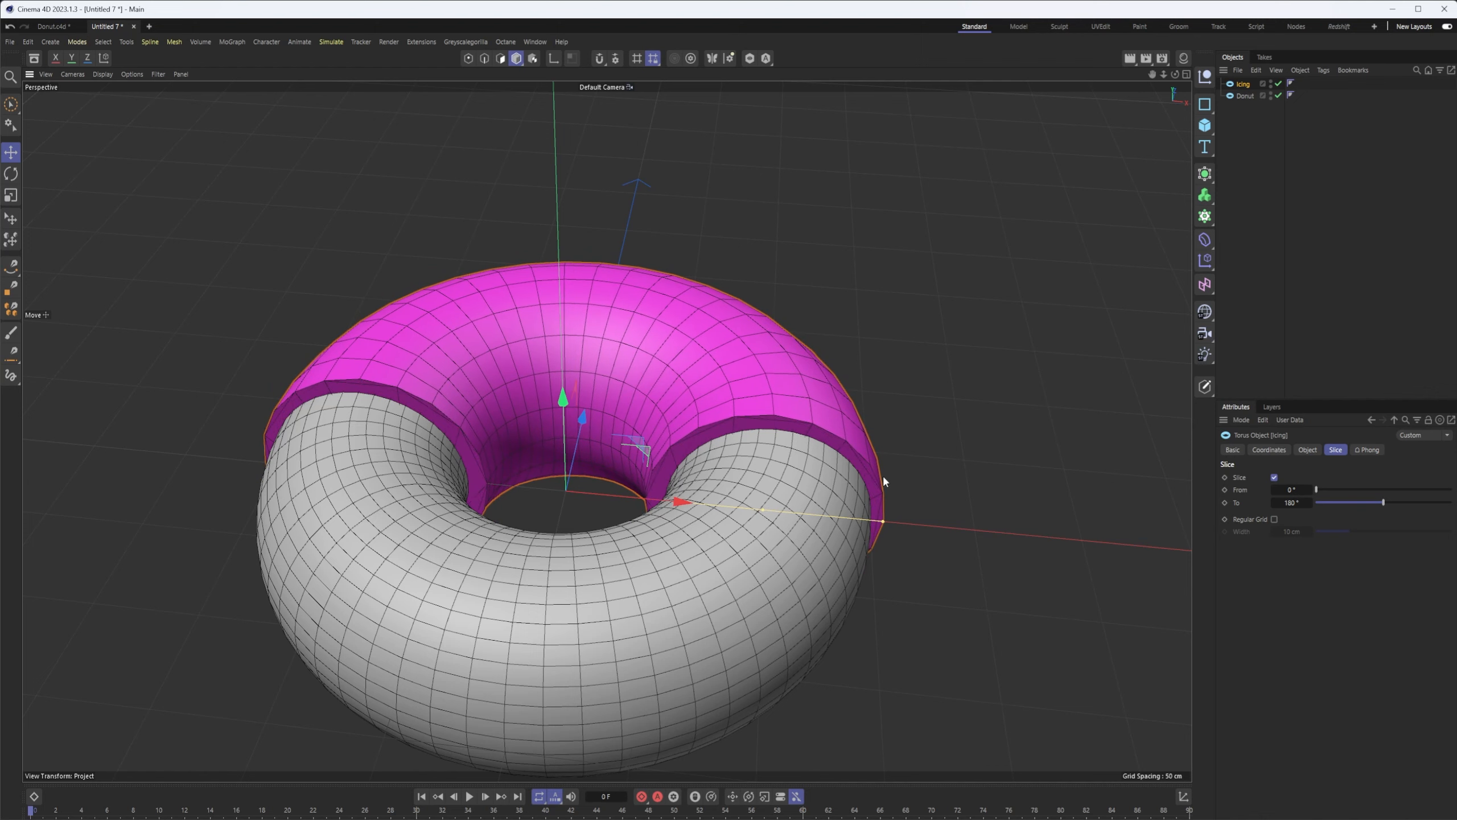
alt+drag(887, 491, 855, 439)
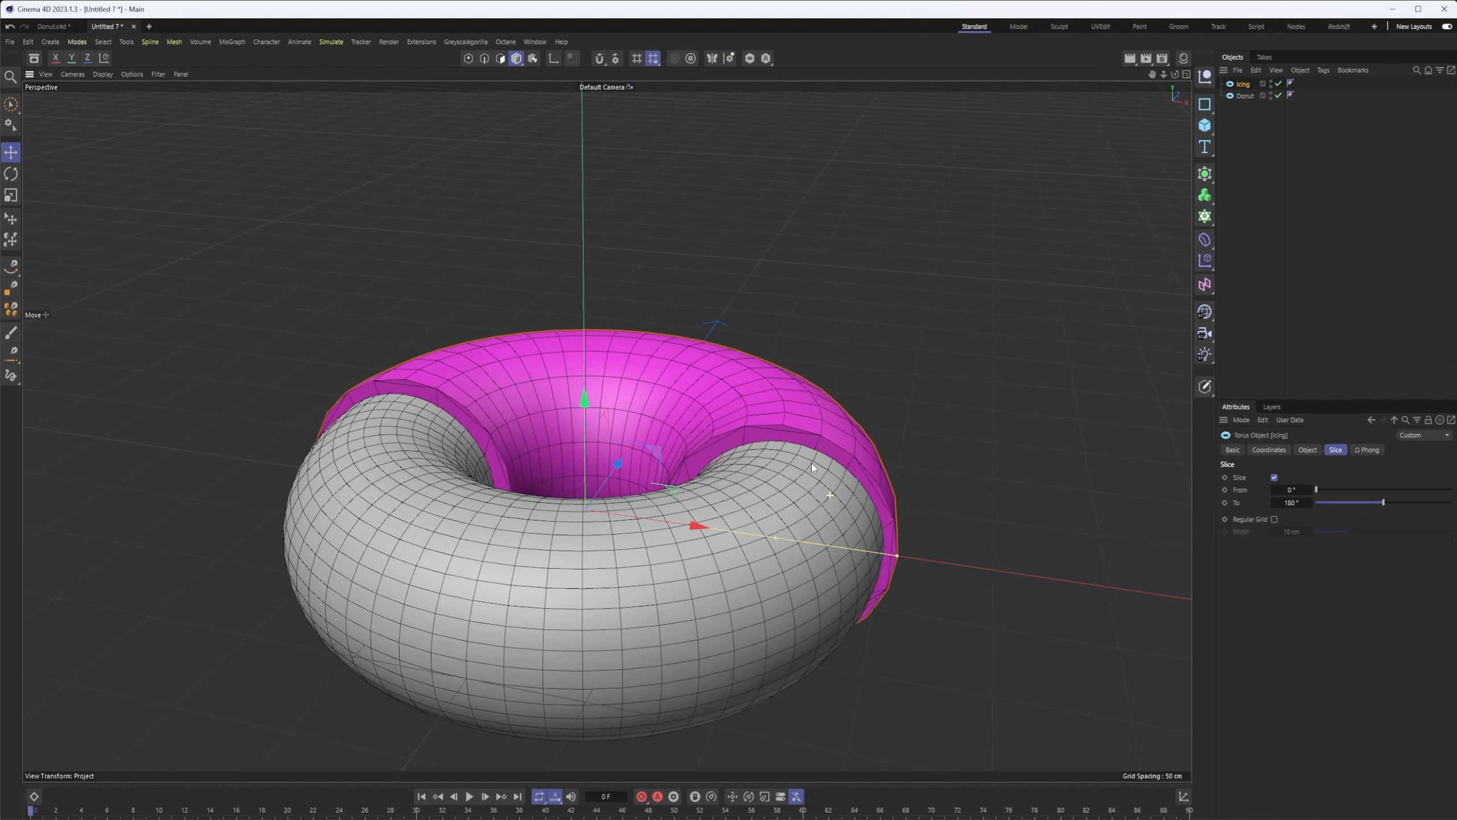
click(1274, 477)
alt+drag(805, 447, 875, 405)
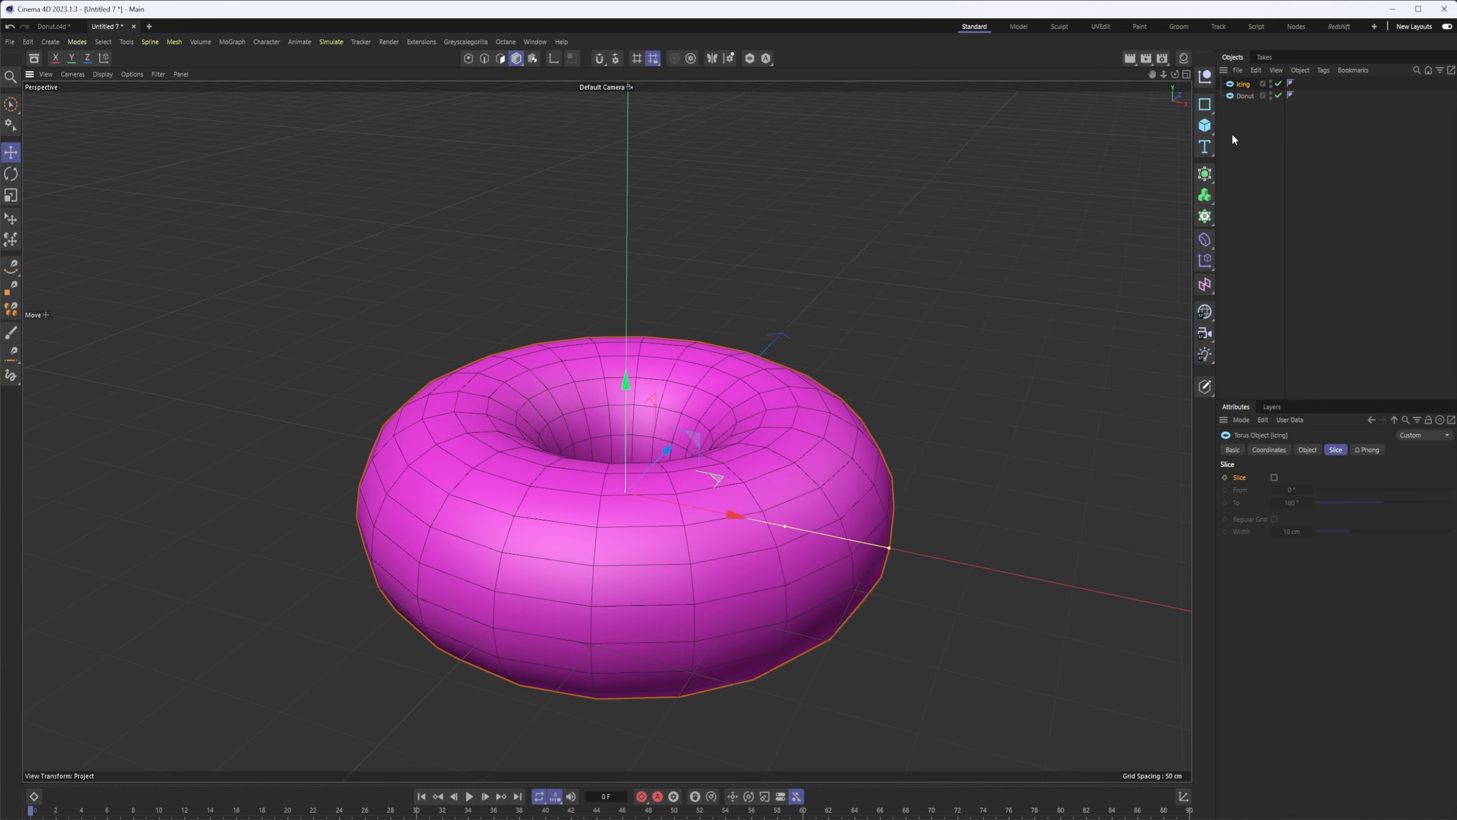
- Add a cube primitive for cutting through the Icing torus
alt+drag(854, 333, 846, 323)
alt+right_drag(846, 322, 762, 342)
alt+middle_drag(819, 345, 801, 323)
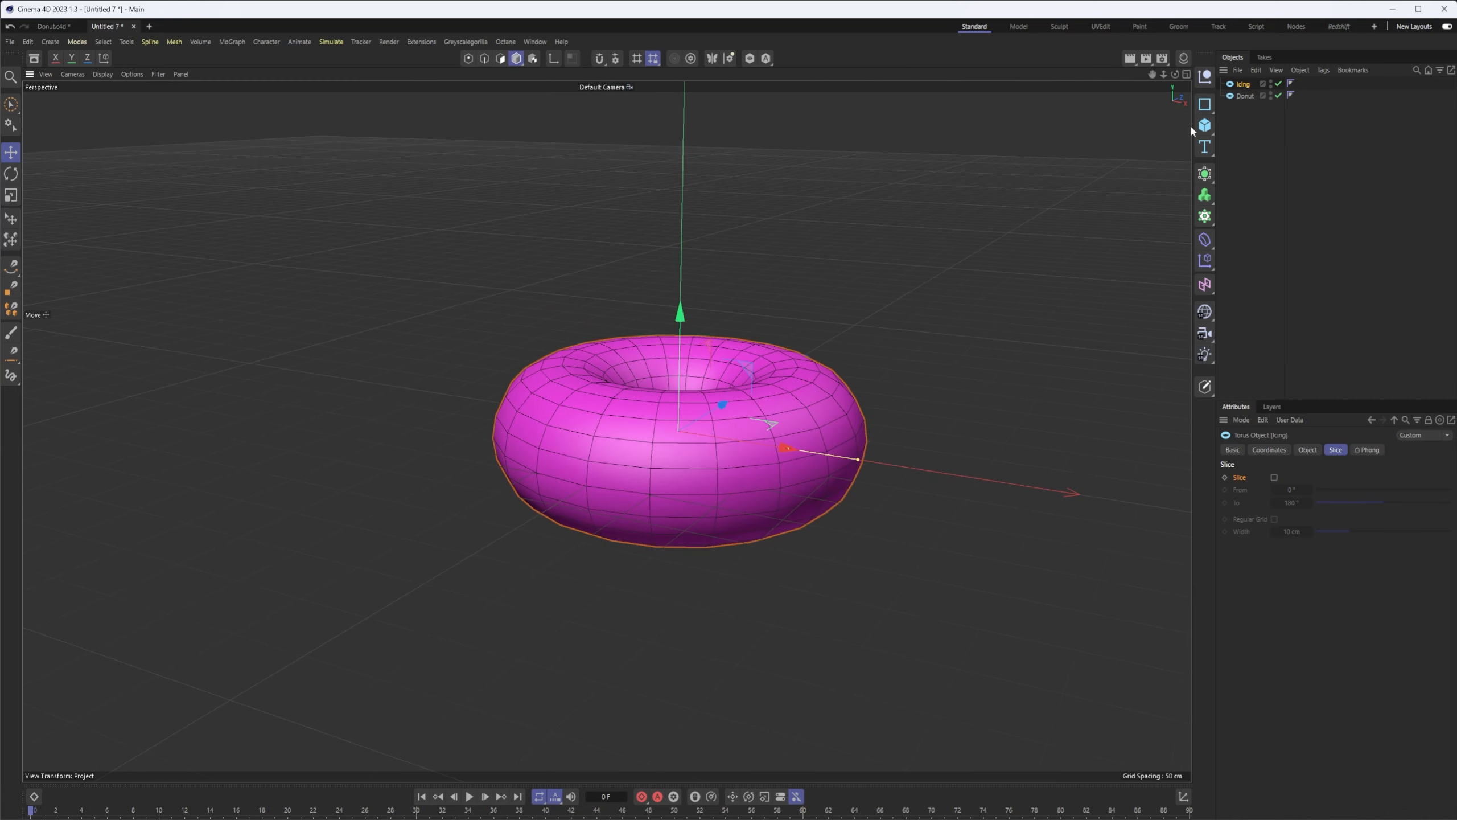
click(1205, 125)
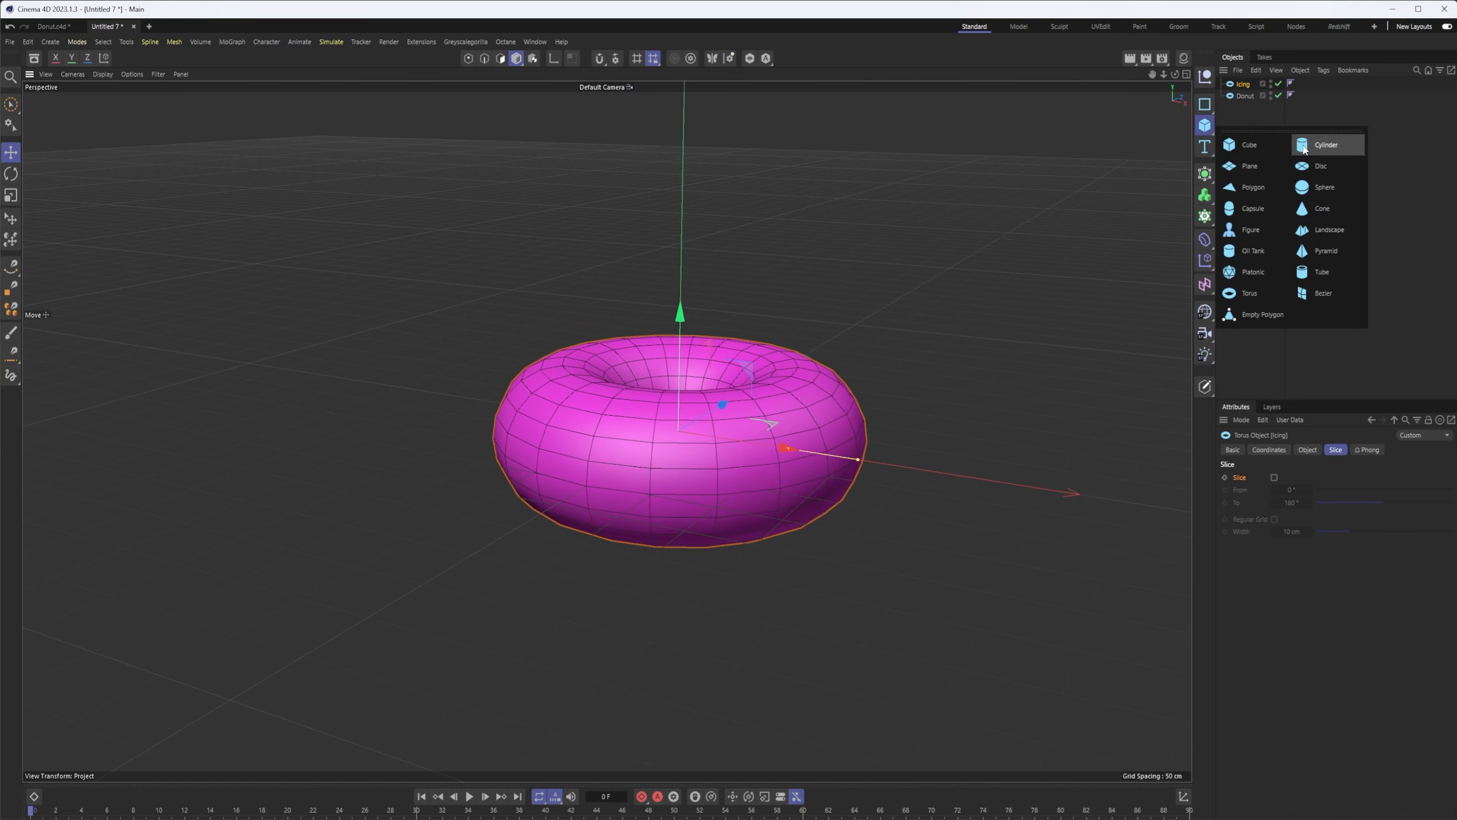
click(1251, 143)
- Enlarge the cube beyond the icing's outer width and lower it until its top face crosses the icing near mid-height
drag(681, 359, 1012, 401)
key(t)
key(e)
drag(676, 433, 757, 414)
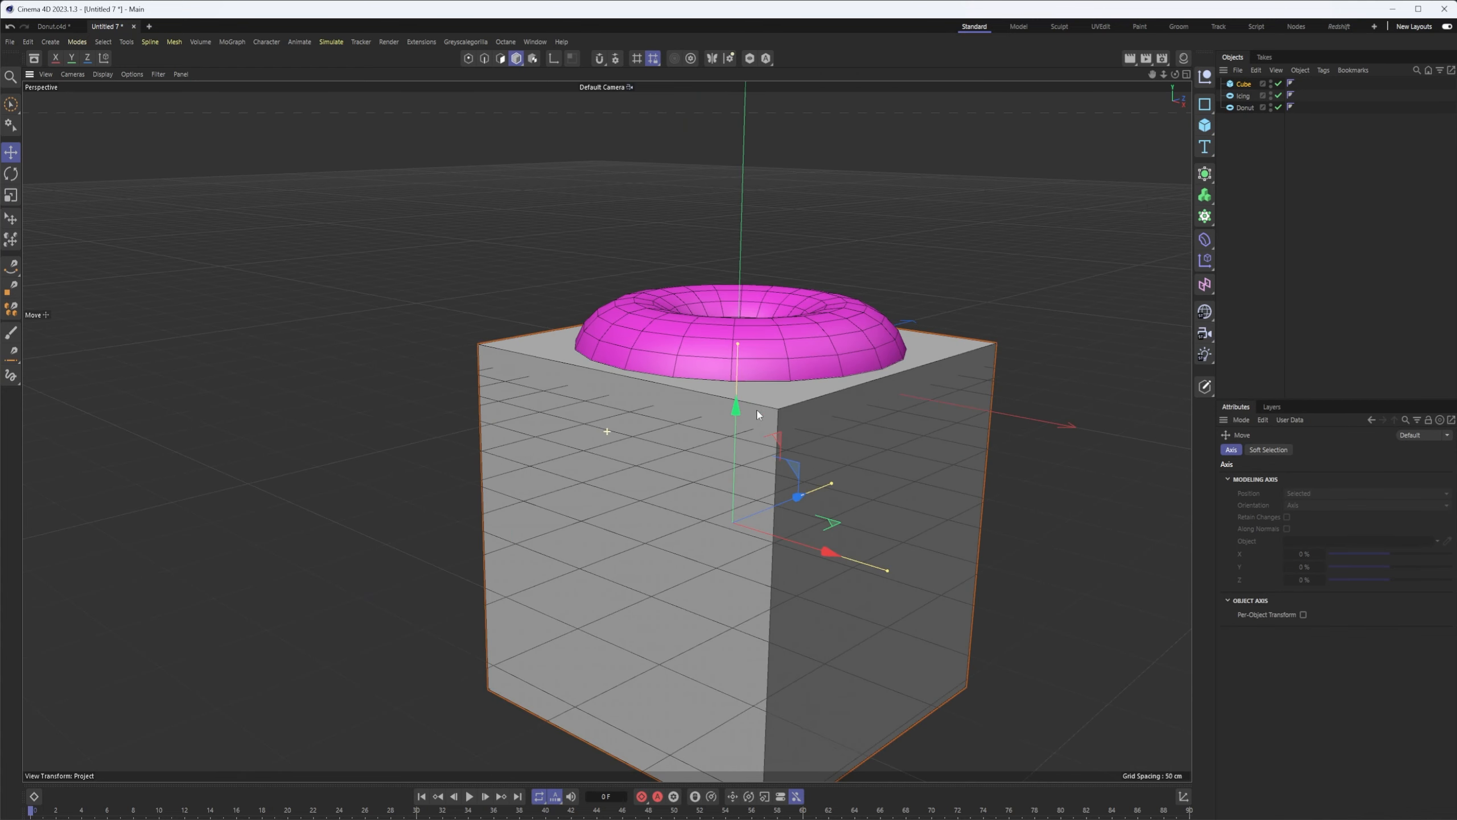
- Set the cube's X and Z segments to 10 each
click(1244, 83)
drag(1341, 515, 1389, 543)
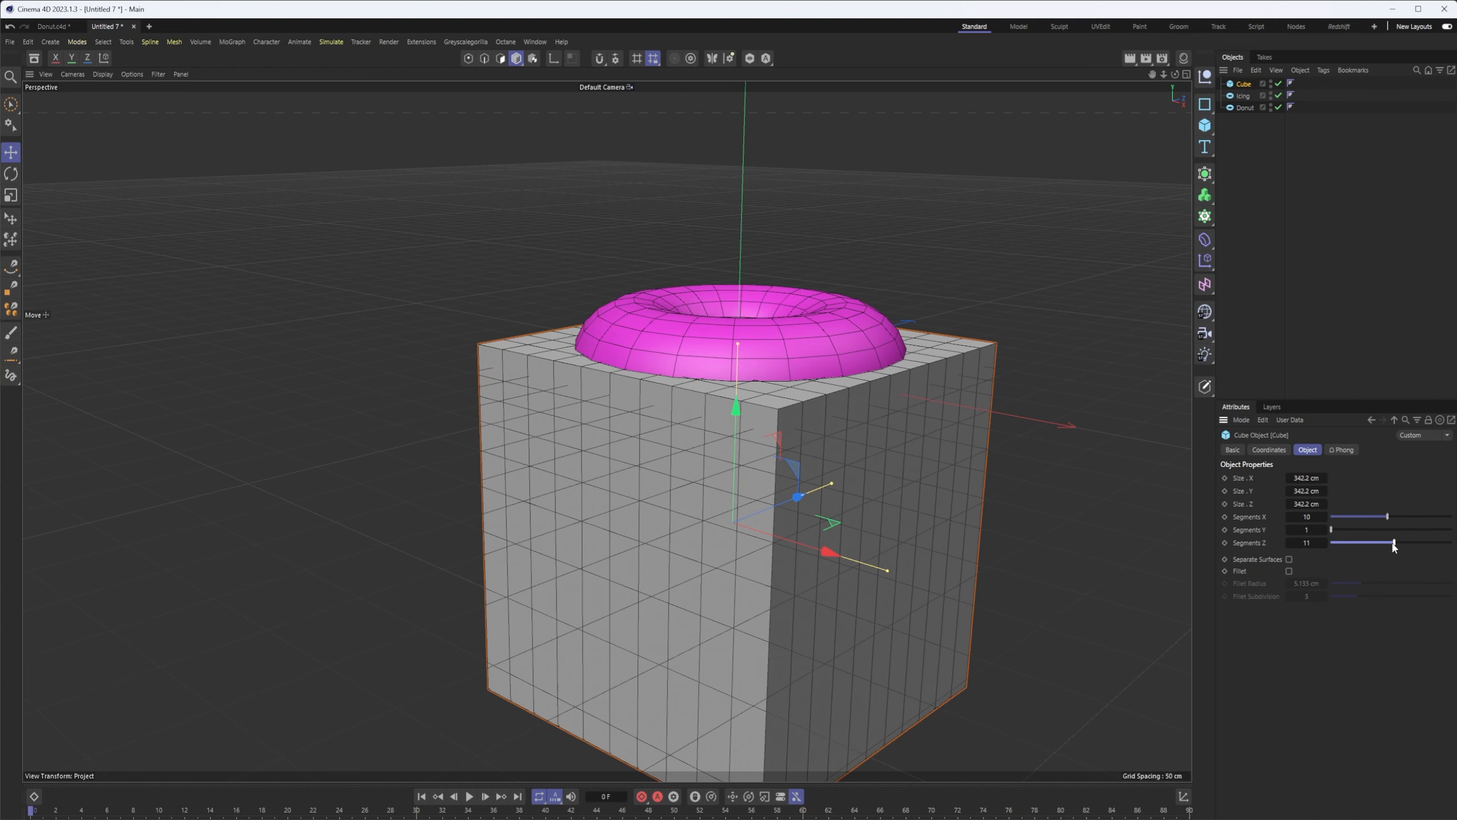
alt+drag(884, 428, 826, 322)
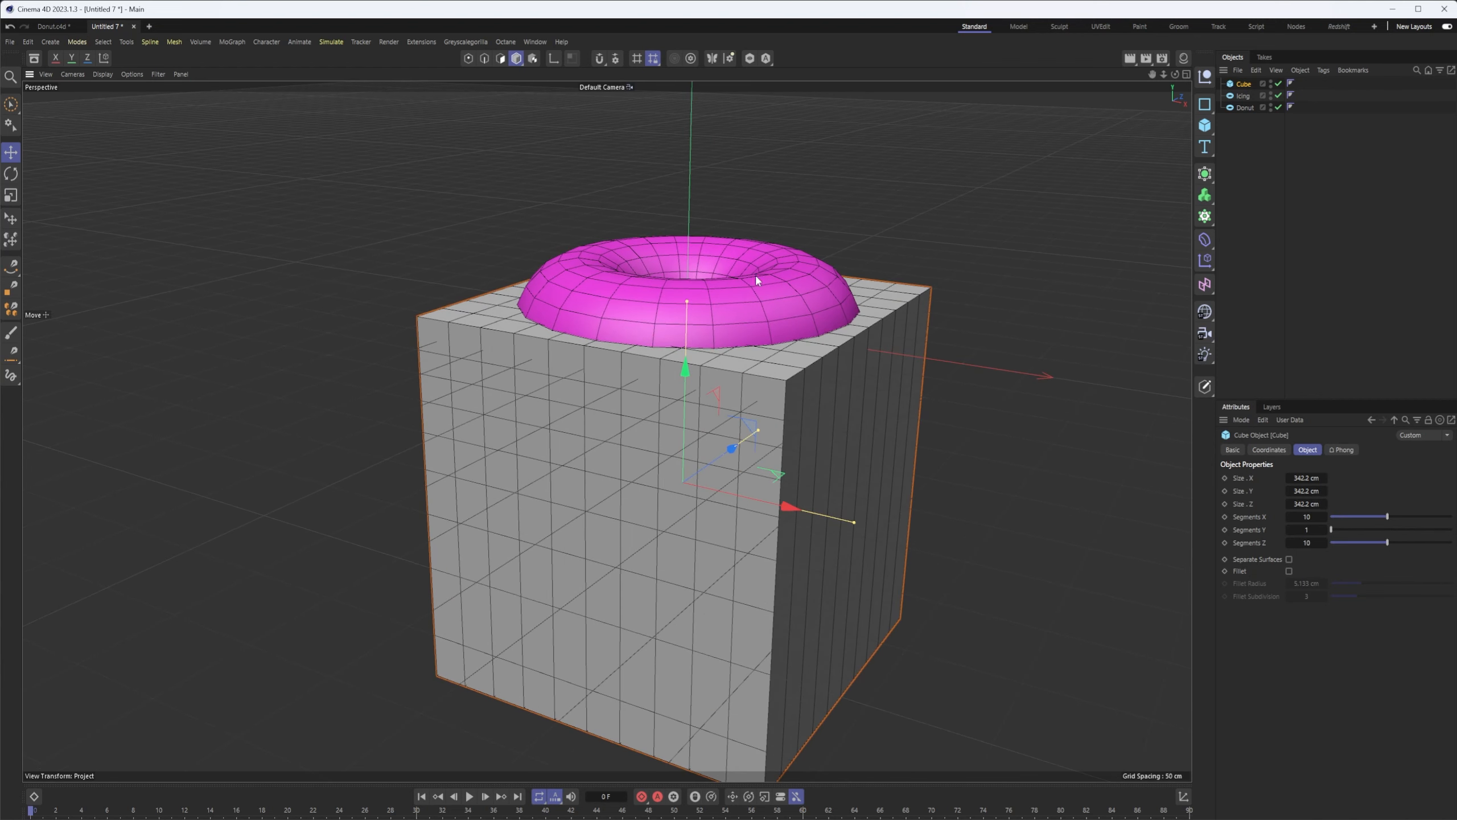
alt+drag(721, 431, 704, 422)
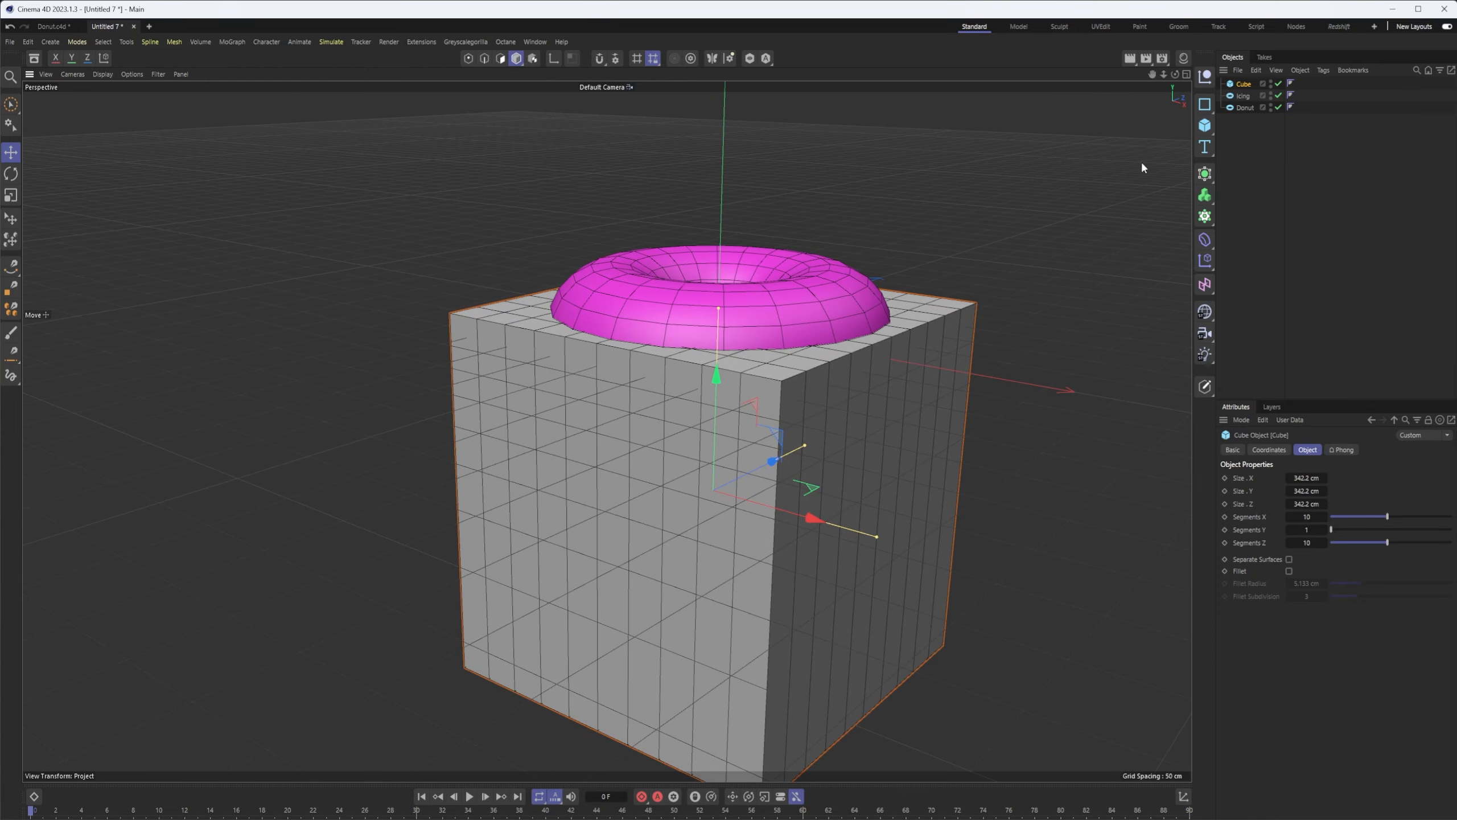
- Add a Boole generator and nest the Icing above the Cube inside it so the cube cuts away the icing's lower half
ctrl+click(1244, 96)
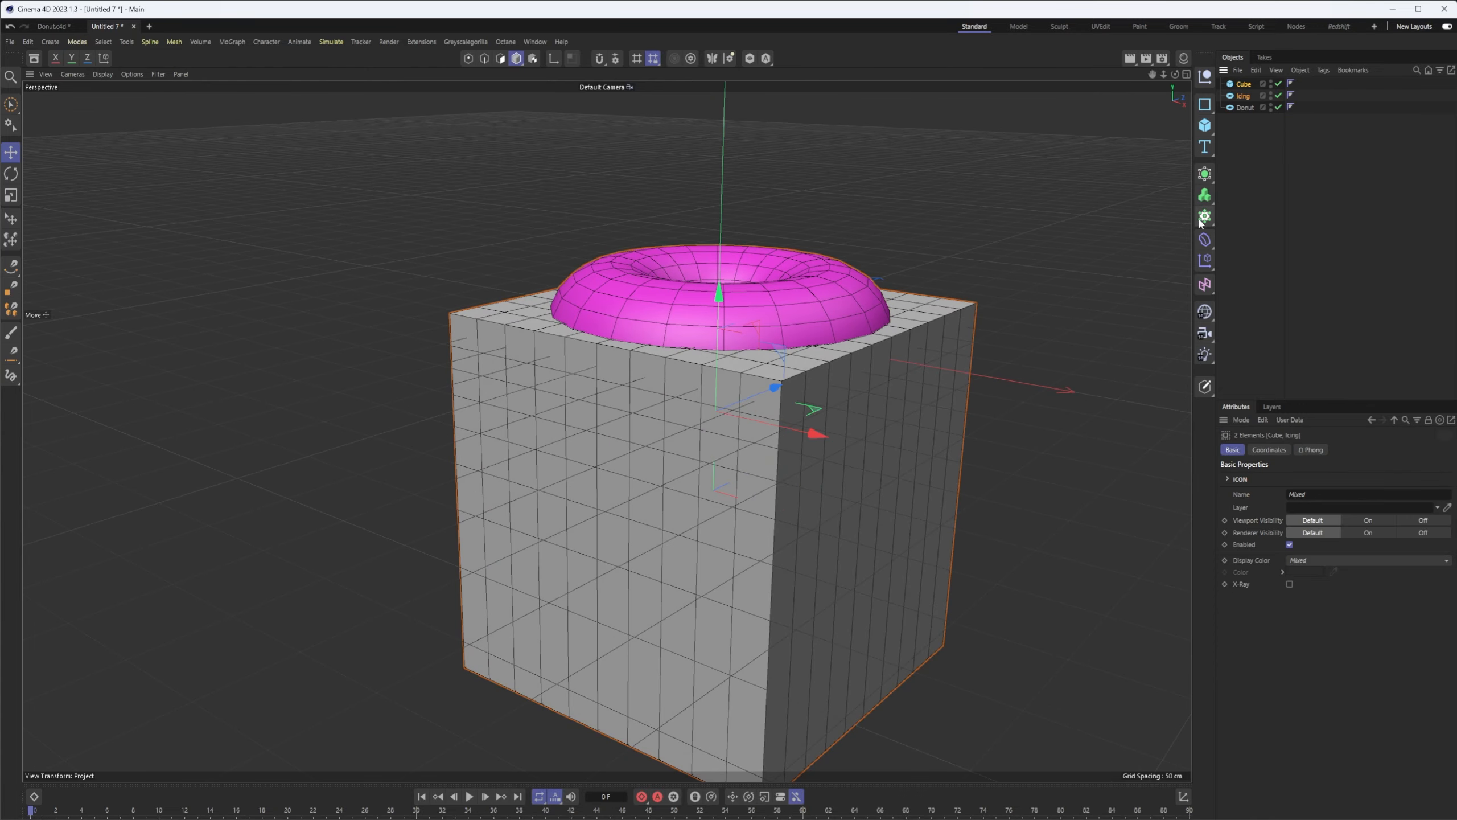
click(1206, 177)
click(1319, 266)
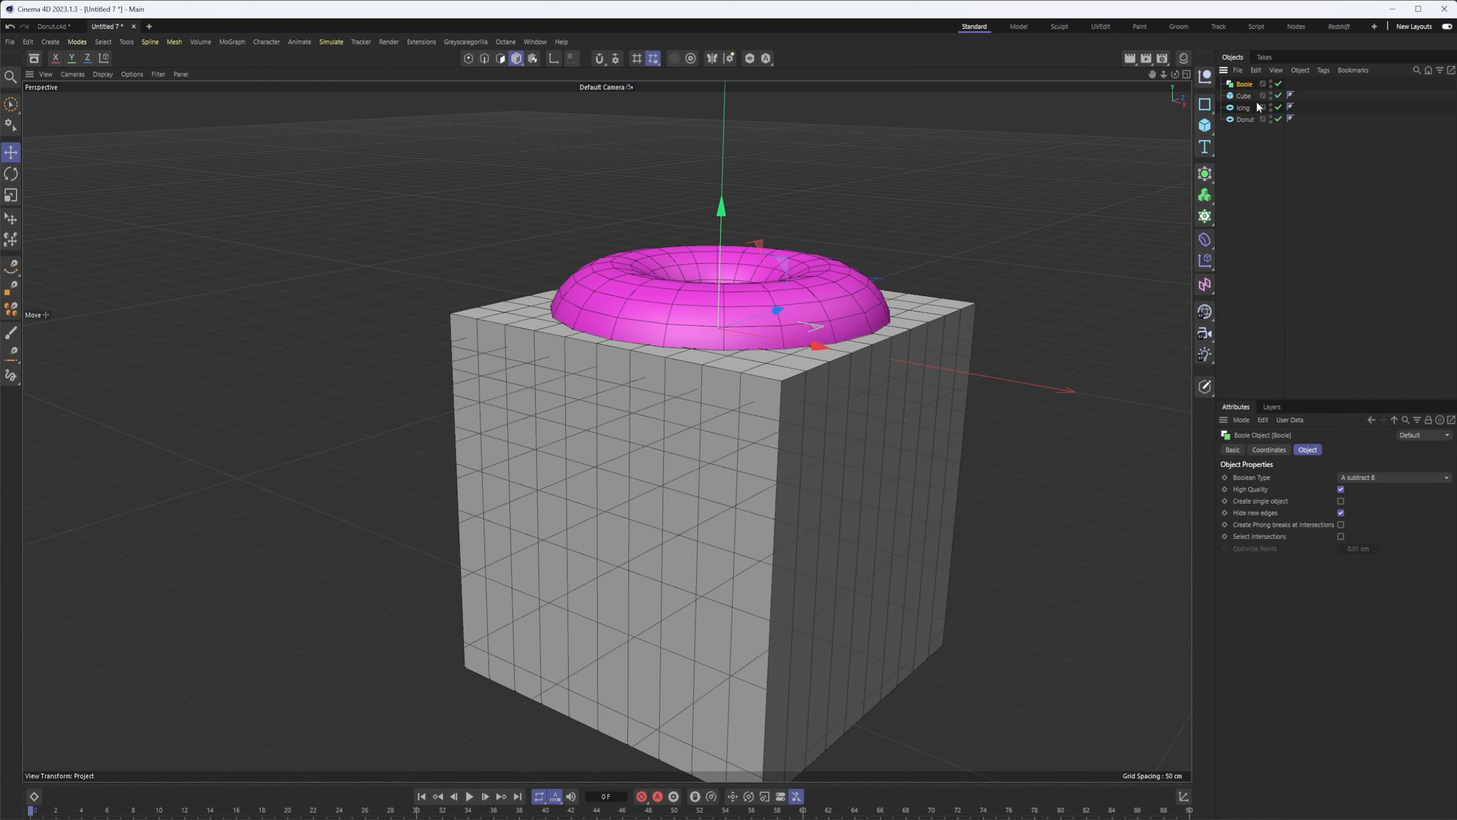
mouse_move(1241, 101)
mouse_down()
mouse_move(1248, 81)
mouse_move(1255, 96)
mouse_up()
click(1256, 173)
alt+drag(717, 344, 775, 348)
scroll(854, 308, up, 5)
alt+drag(855, 311, 706, 417)
scroll(860, 361, down, 4)
scroll(705, 416, down, 3)
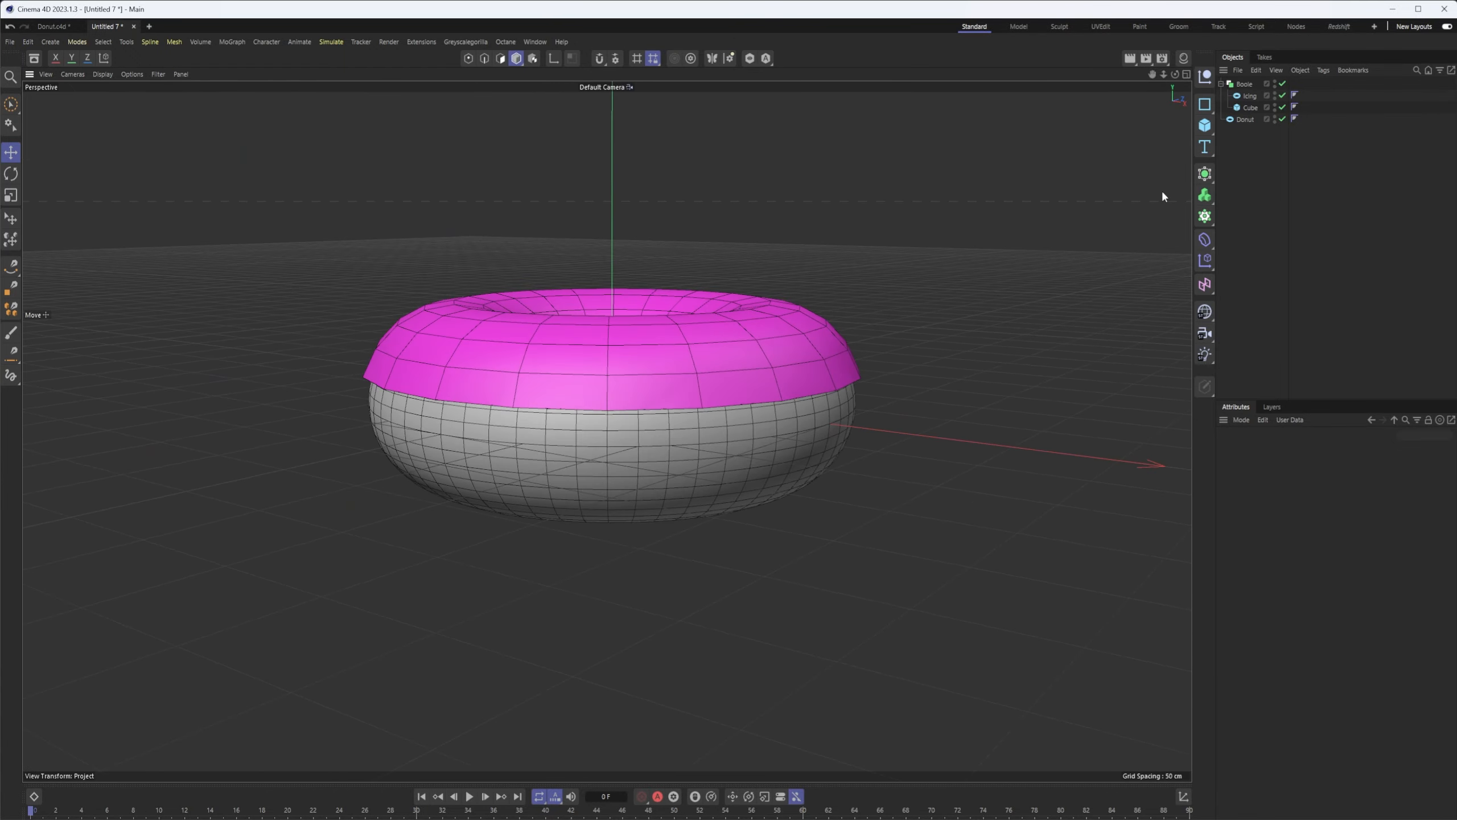
- Lower the cutting cube slightly so the icing extends further down the donut's side
click(1249, 108)
drag(615, 537, 609, 557)
alt+middle_drag(772, 410, 766, 285)
alt+drag(710, 293, 809, 316)
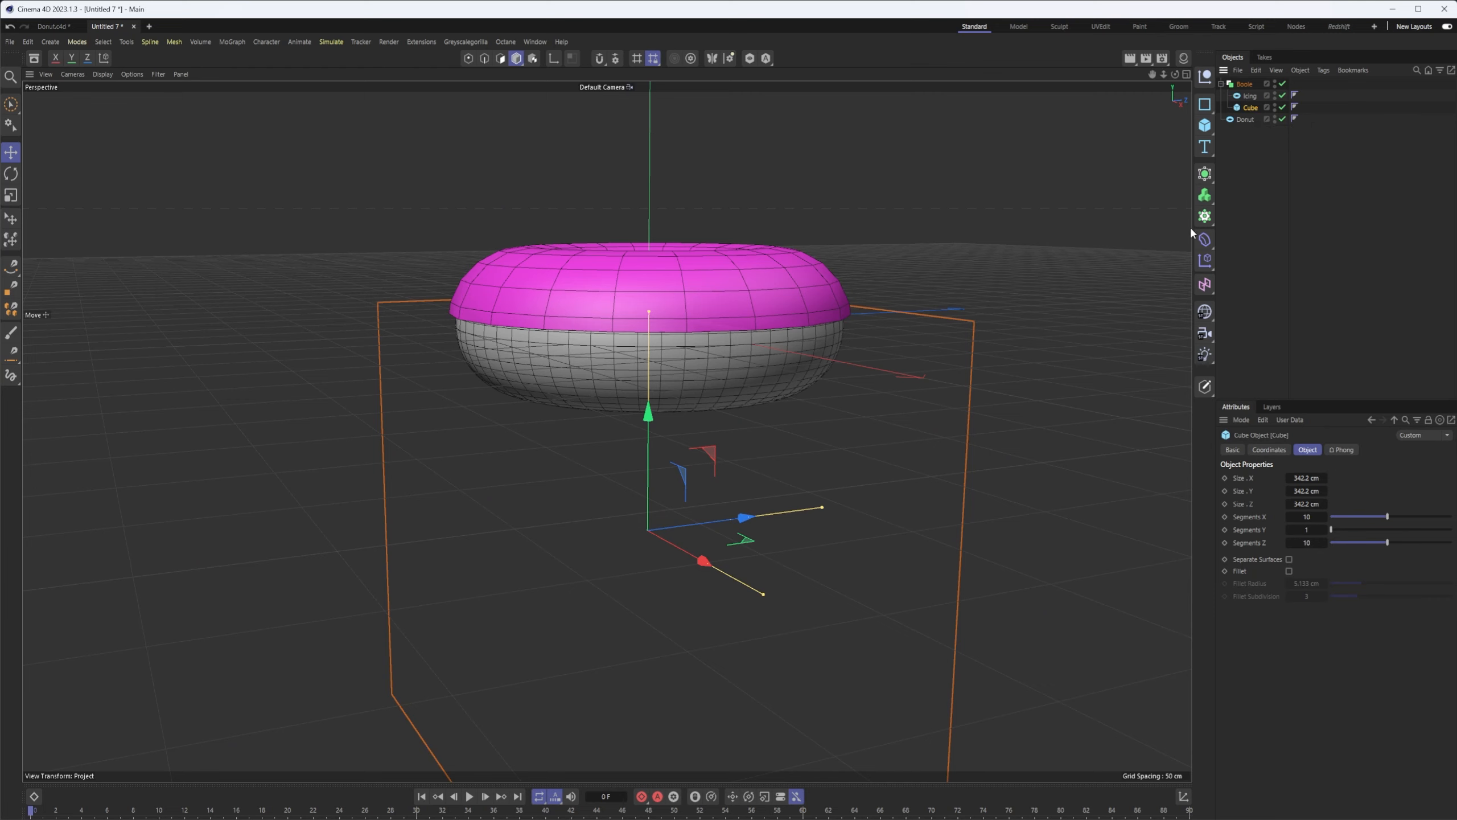
- Add a Displacer deformer as a child of the Cube and disable the Boole to expose the cube
click(1206, 262)
click(1204, 244)
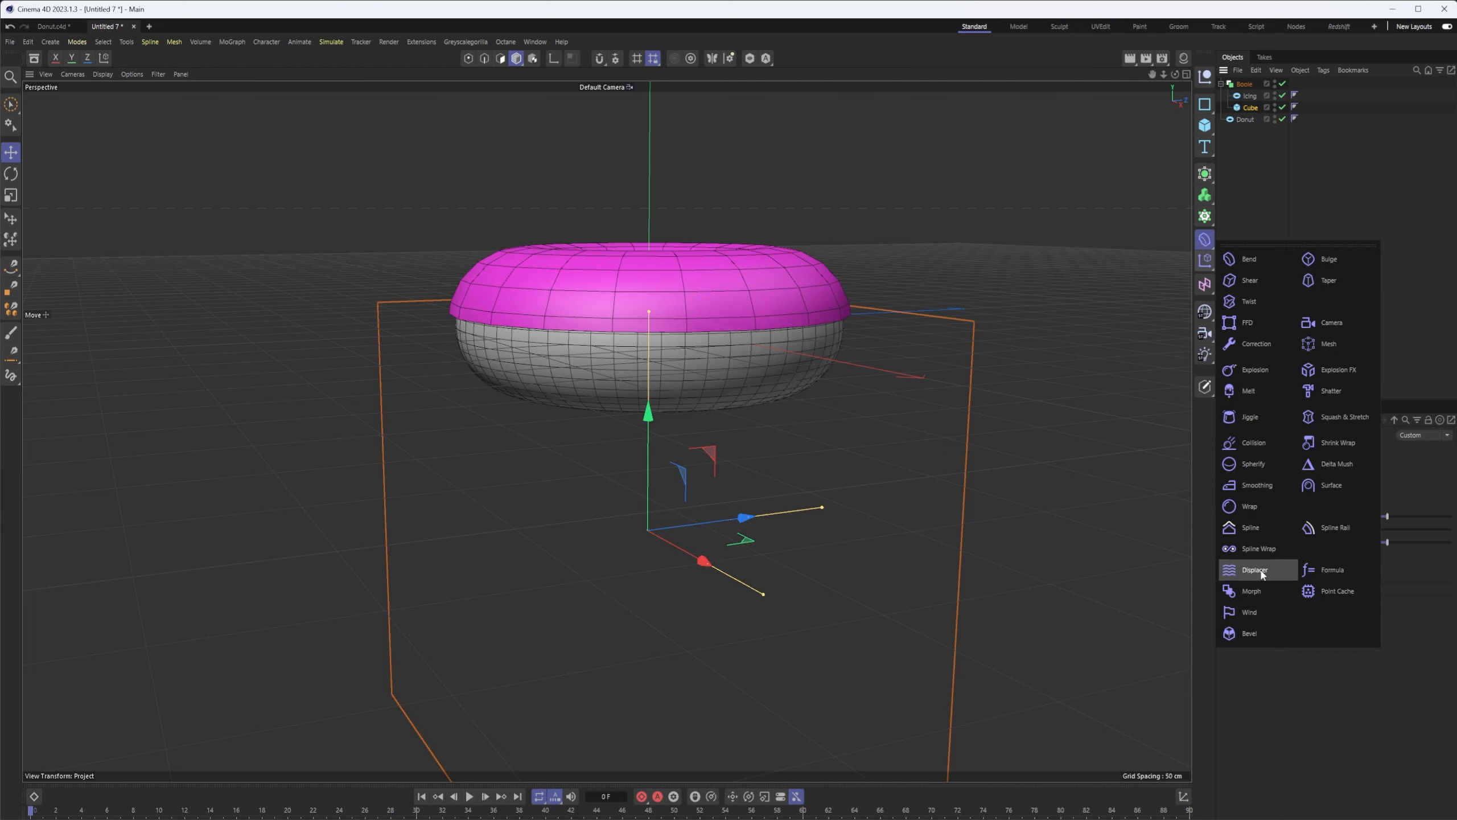
click(1262, 571)
drag(1246, 84, 1254, 120)
alt+drag(792, 333, 741, 375)
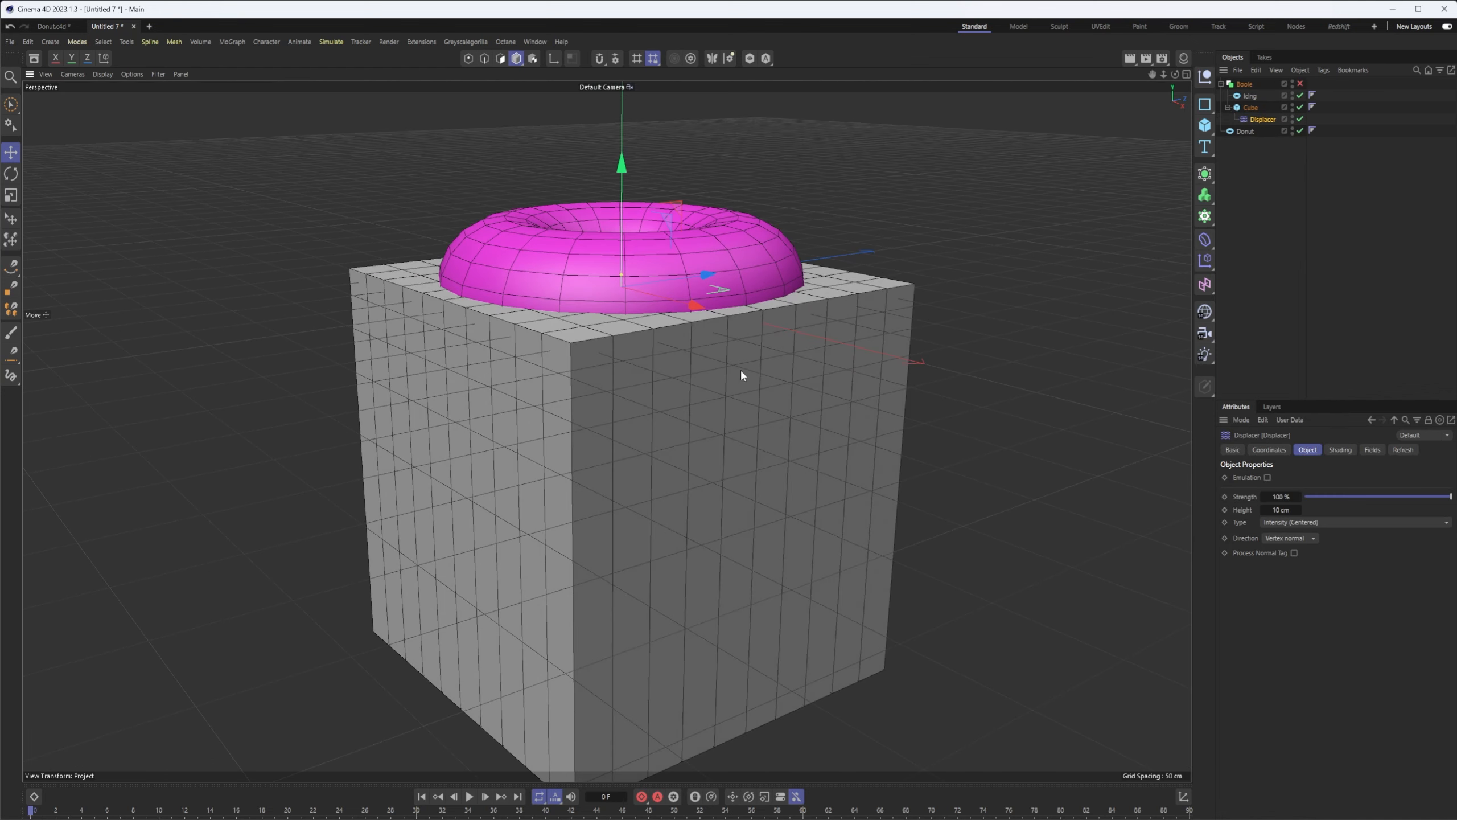
- Assign a Noise shader to the Displacer's shading
click(1340, 450)
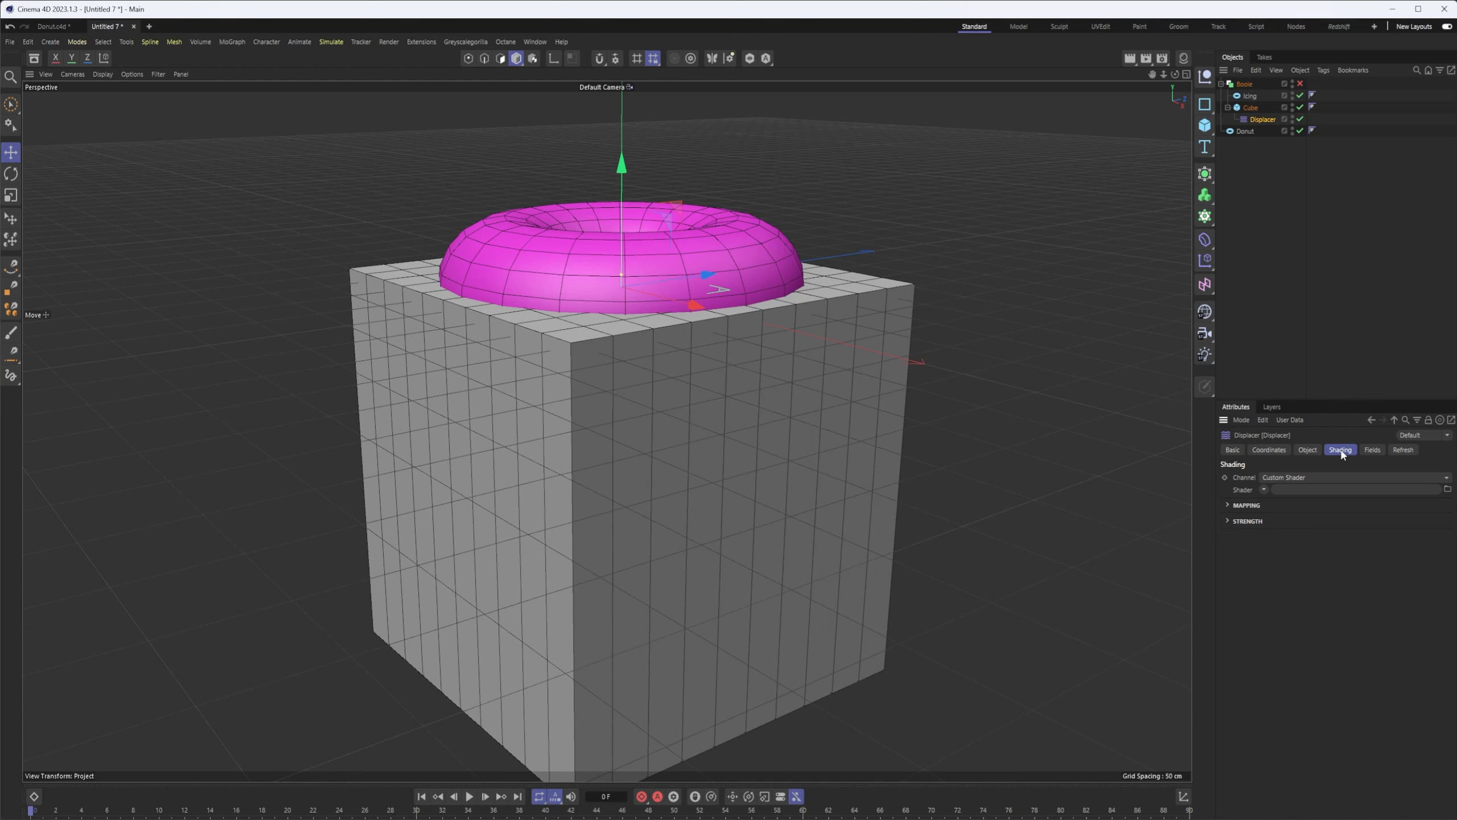
click(1263, 489)
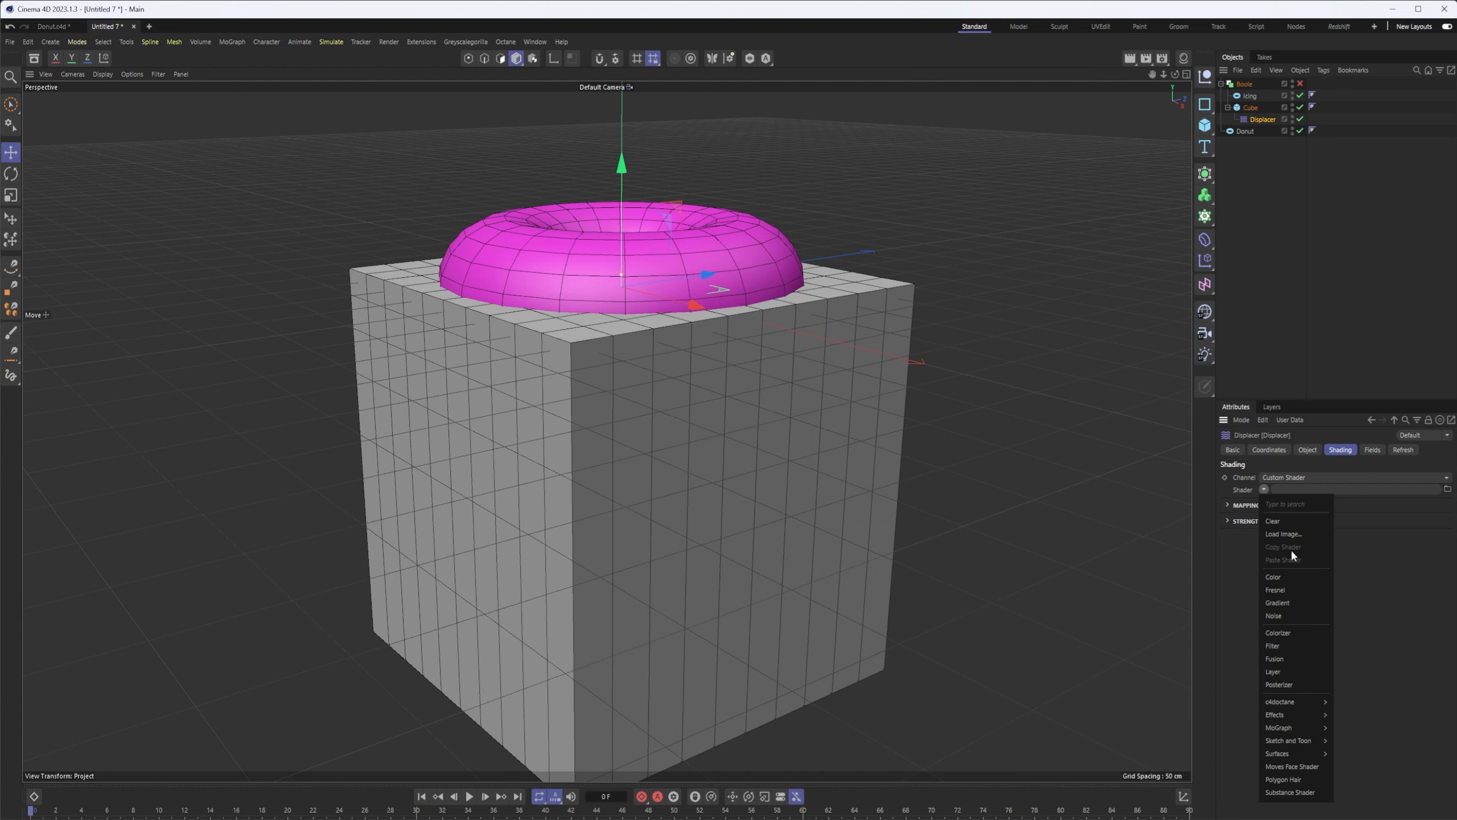
click(1294, 617)
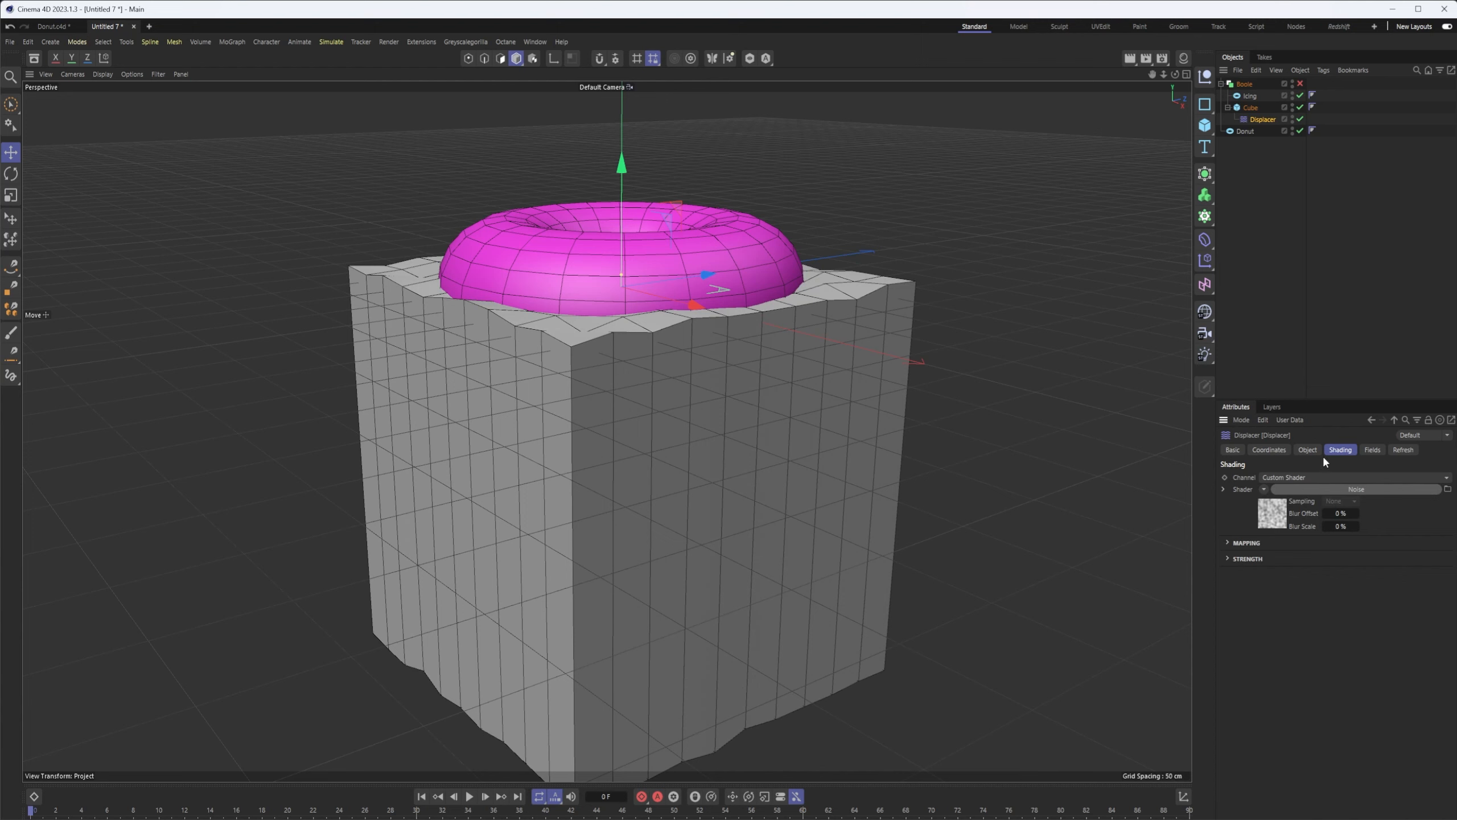
- Raise the Displacer's height to 65 cm and re-enable the Boole to give the icing a dripping edge
click(1308, 450)
drag(1300, 510, 1303, 474)
click(1300, 83)
alt+drag(691, 353, 795, 436)
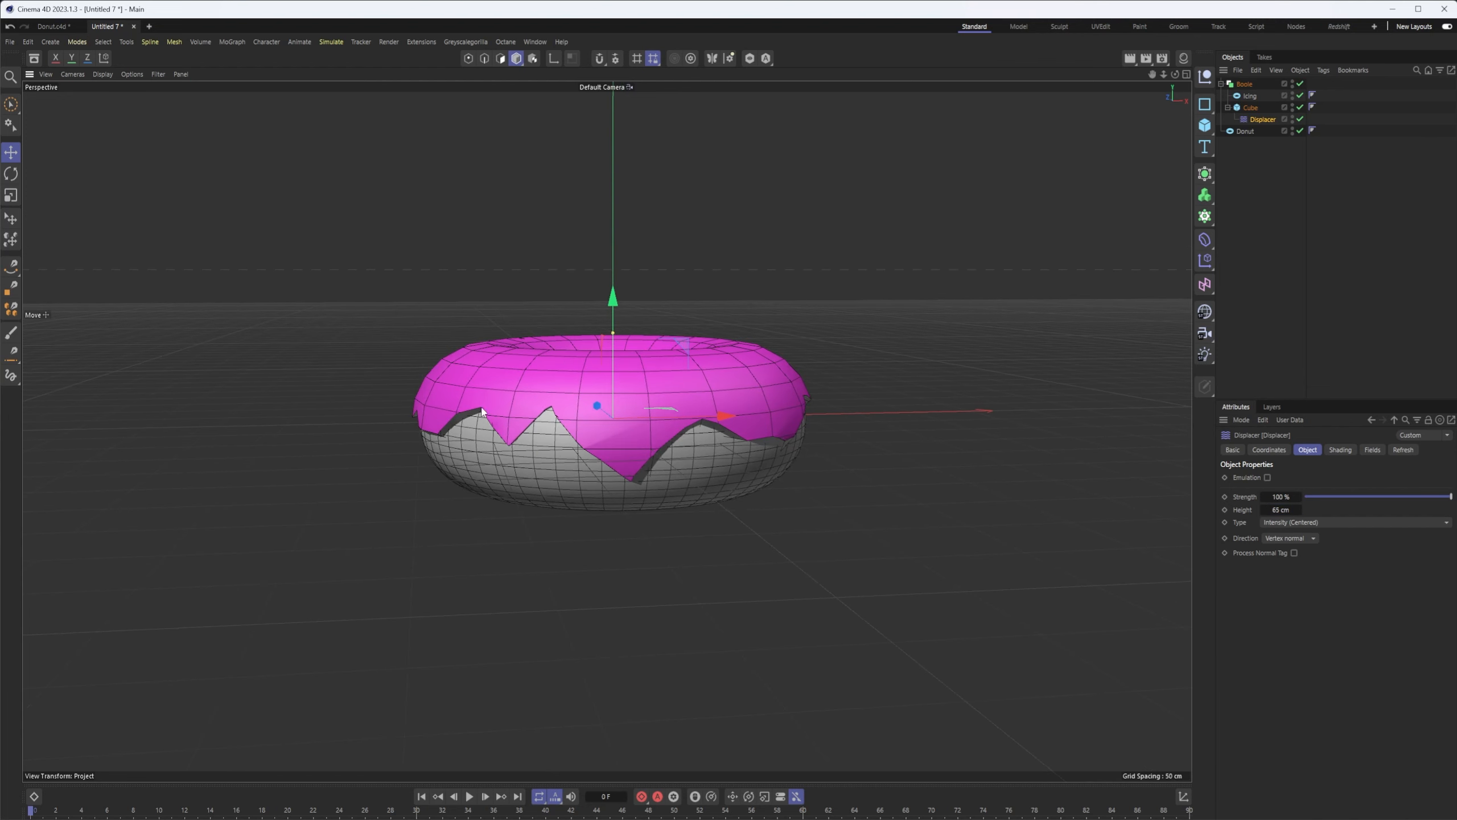
alt+drag(599, 486, 467, 497)
alt+drag(792, 447, 632, 497)
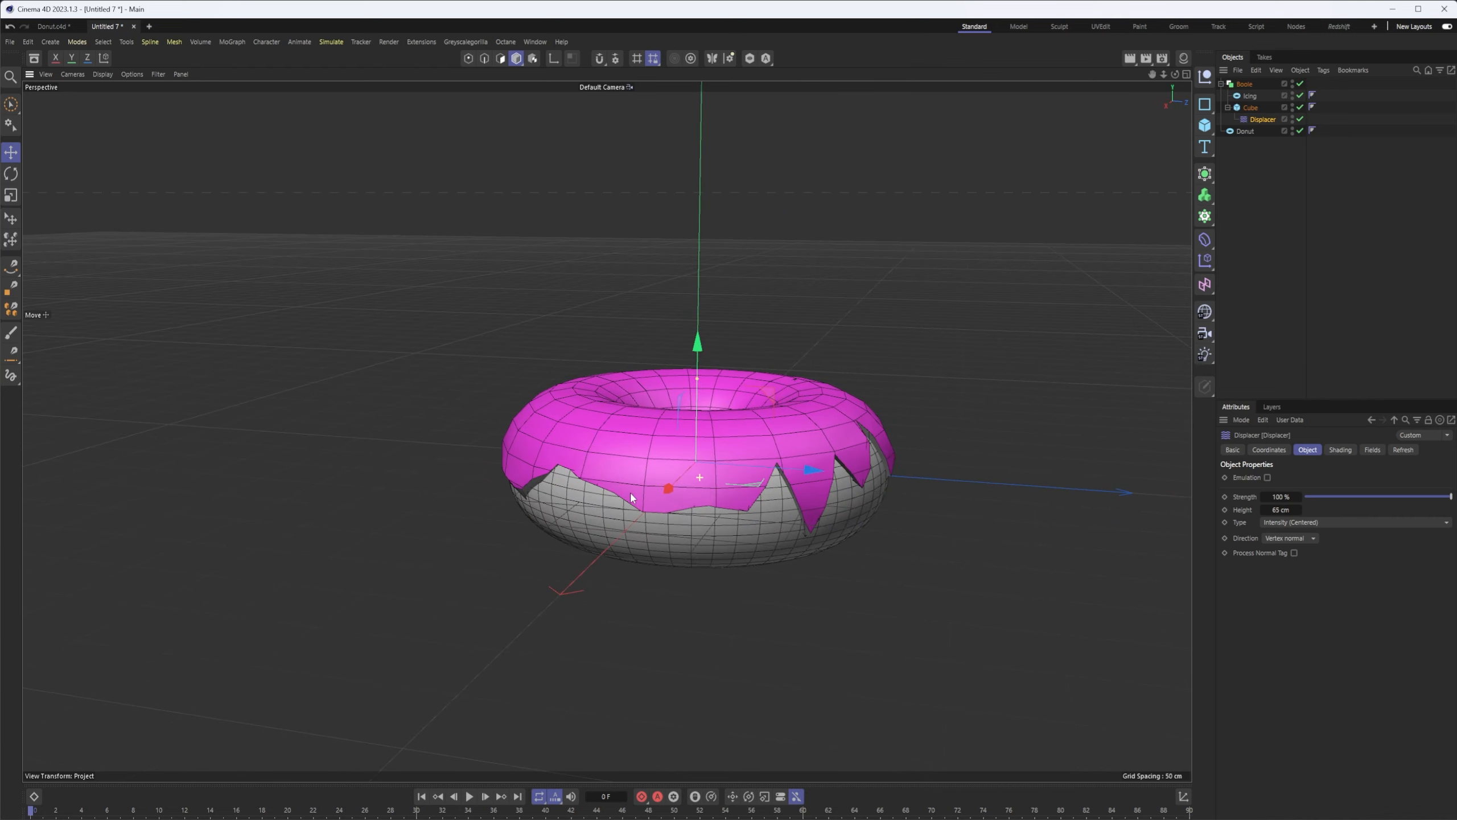
- Add a Volume Builder and nest the Boole inside it
click(1244, 85)
click(1223, 83)
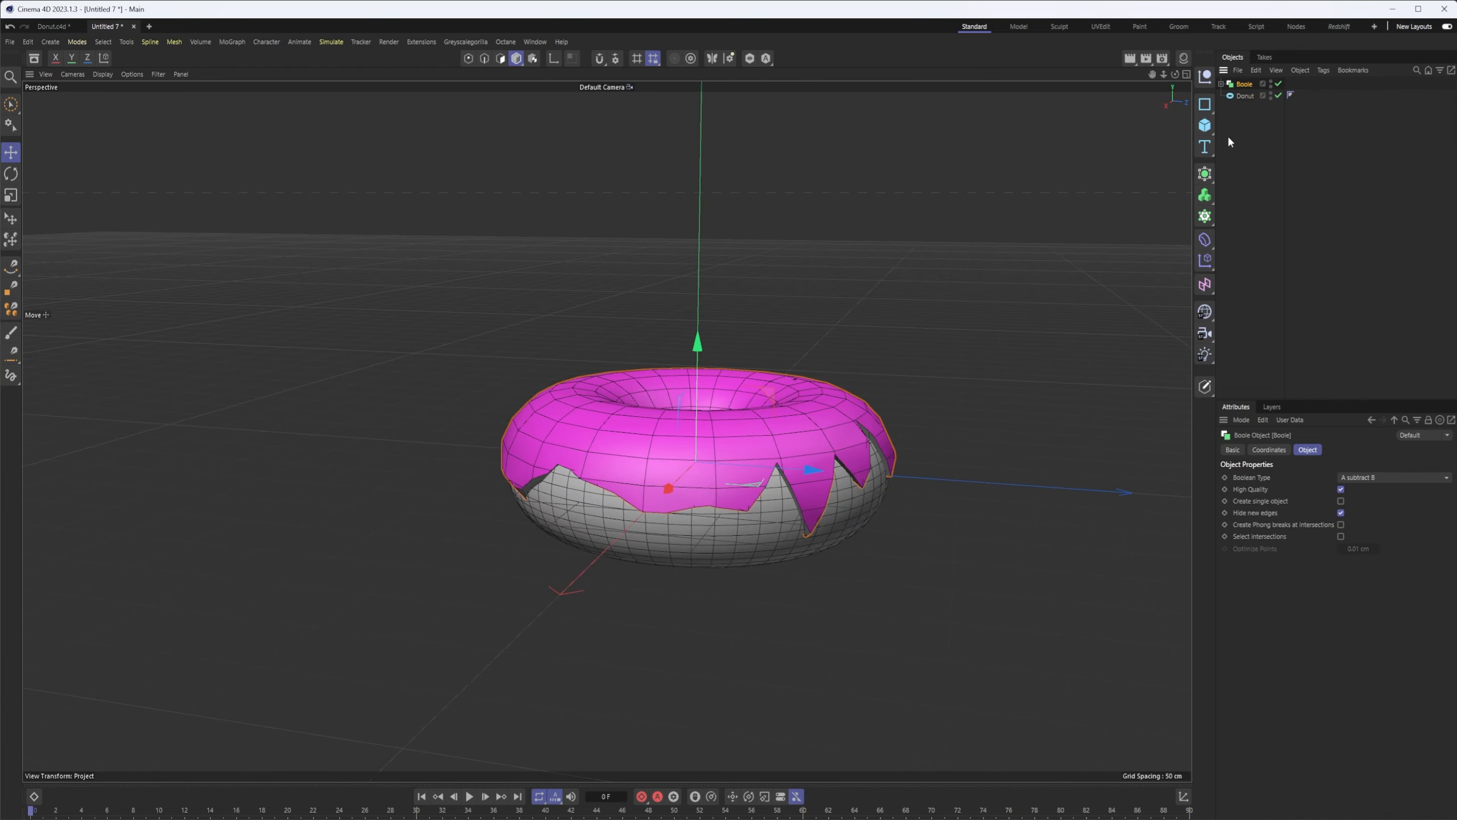
click(1205, 195)
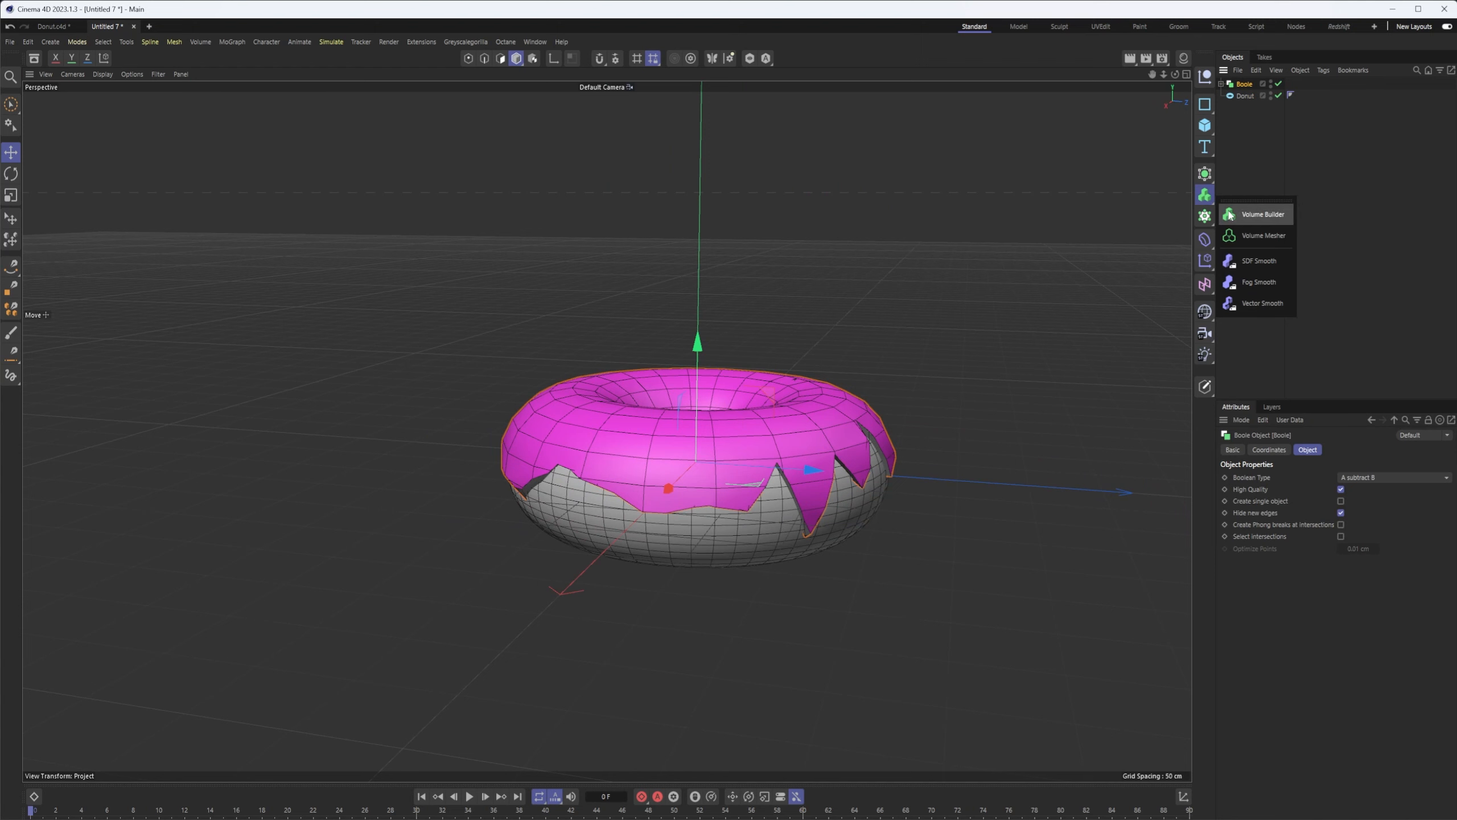
click(1230, 215)
drag(1260, 96, 1257, 87)
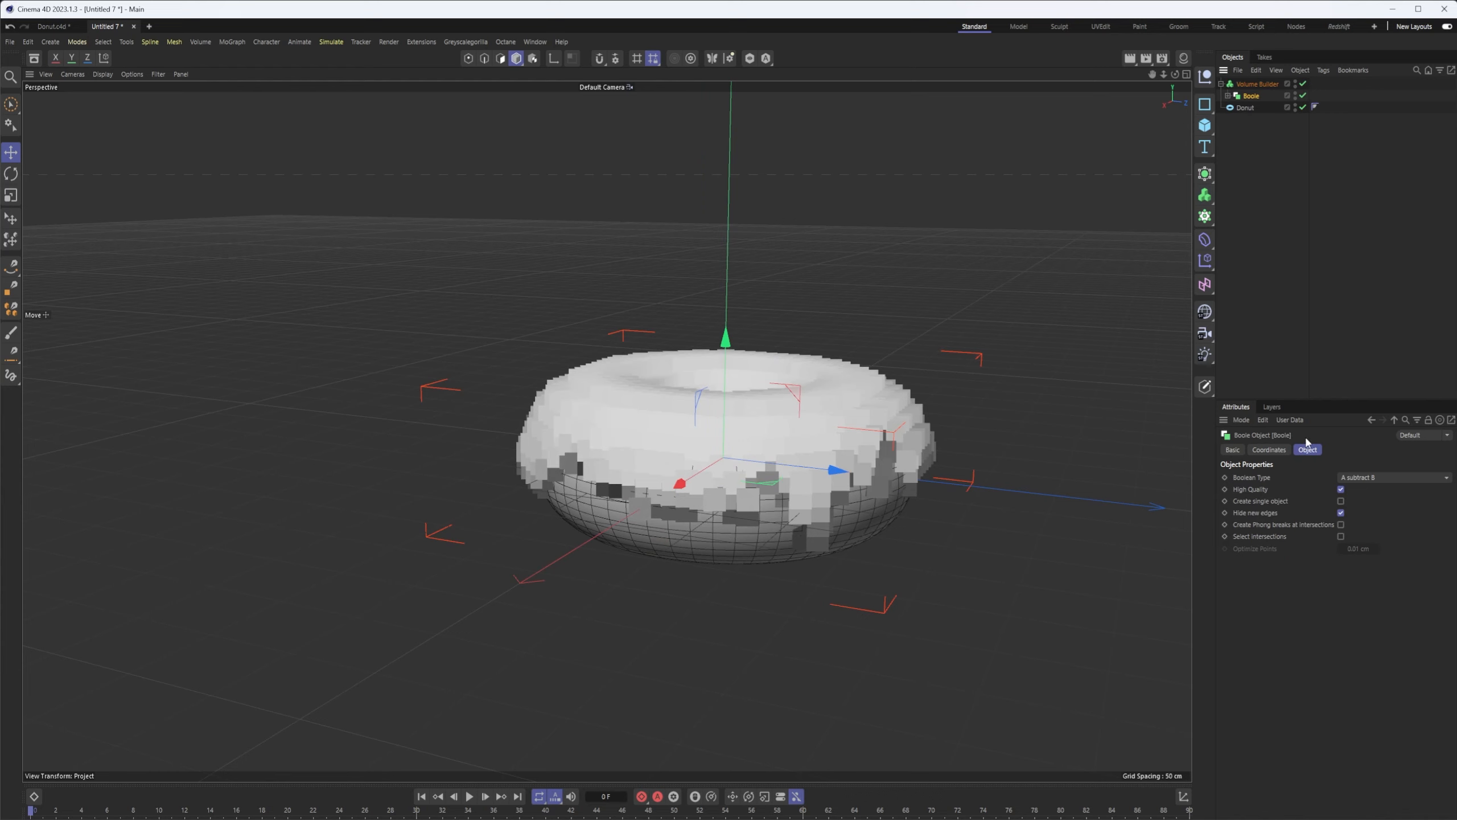
- Set the Volume Builder's voxel size to 1 cm
click(1260, 84)
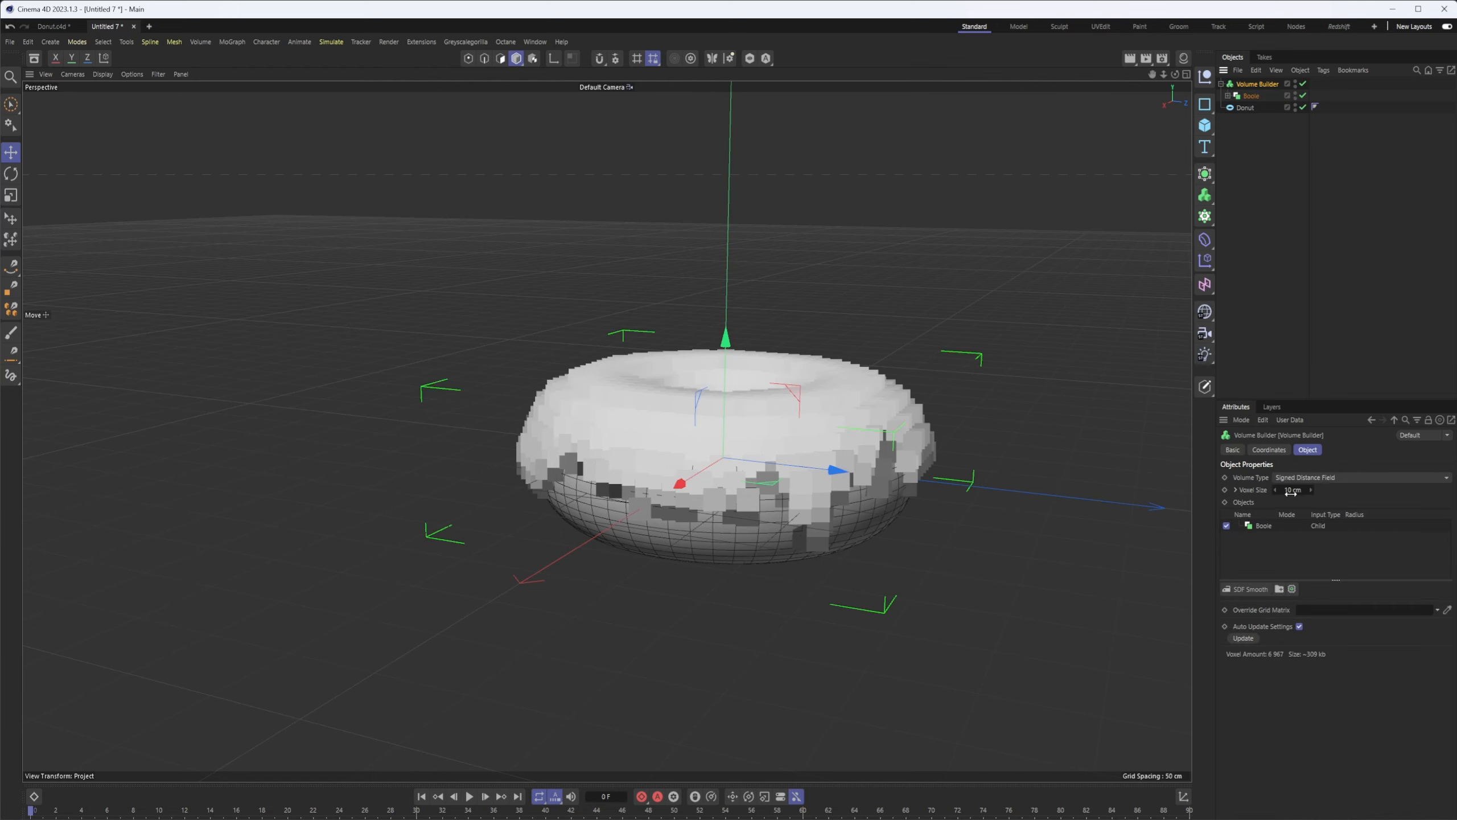
click(1292, 491)
text(1)
key(Return)
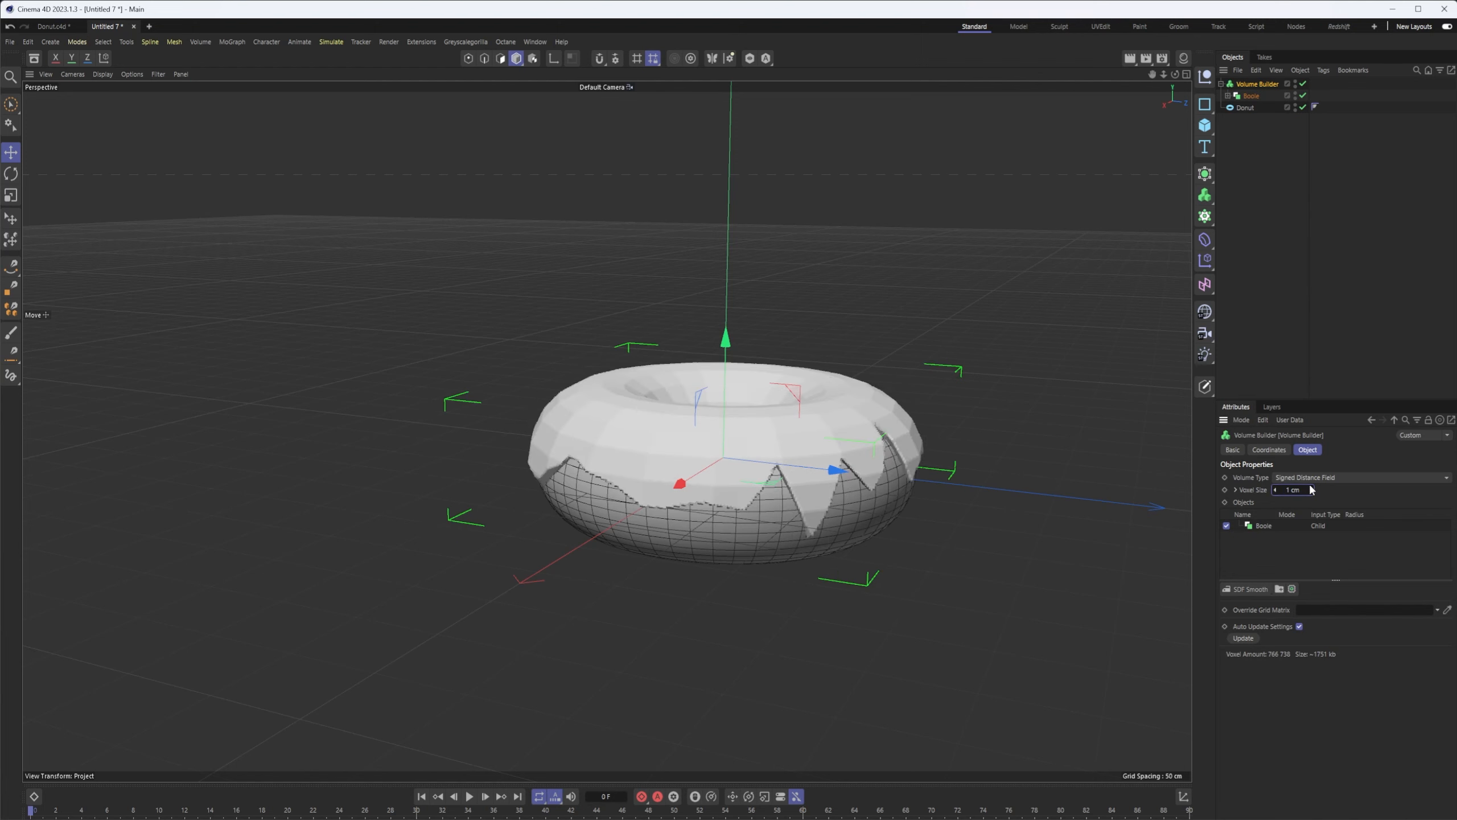
scroll(658, 474, up, 4)
mouse_move(688, 479)
alt+mouse_down()
mouse_move(726, 484)
mouse_move(713, 479)
alt+mouse_up()
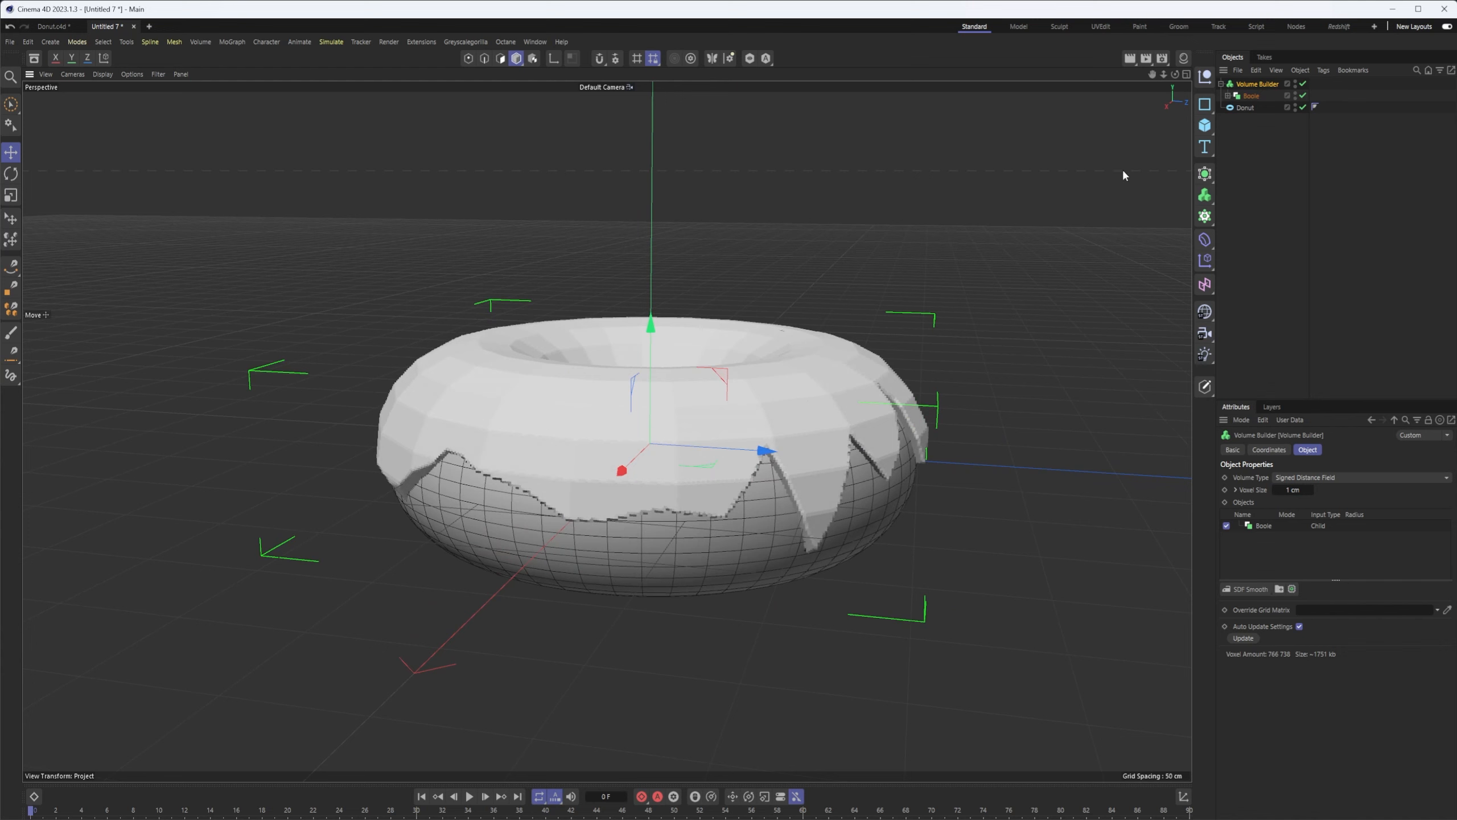
click(1228, 96)
click(1234, 119)
click(1257, 107)
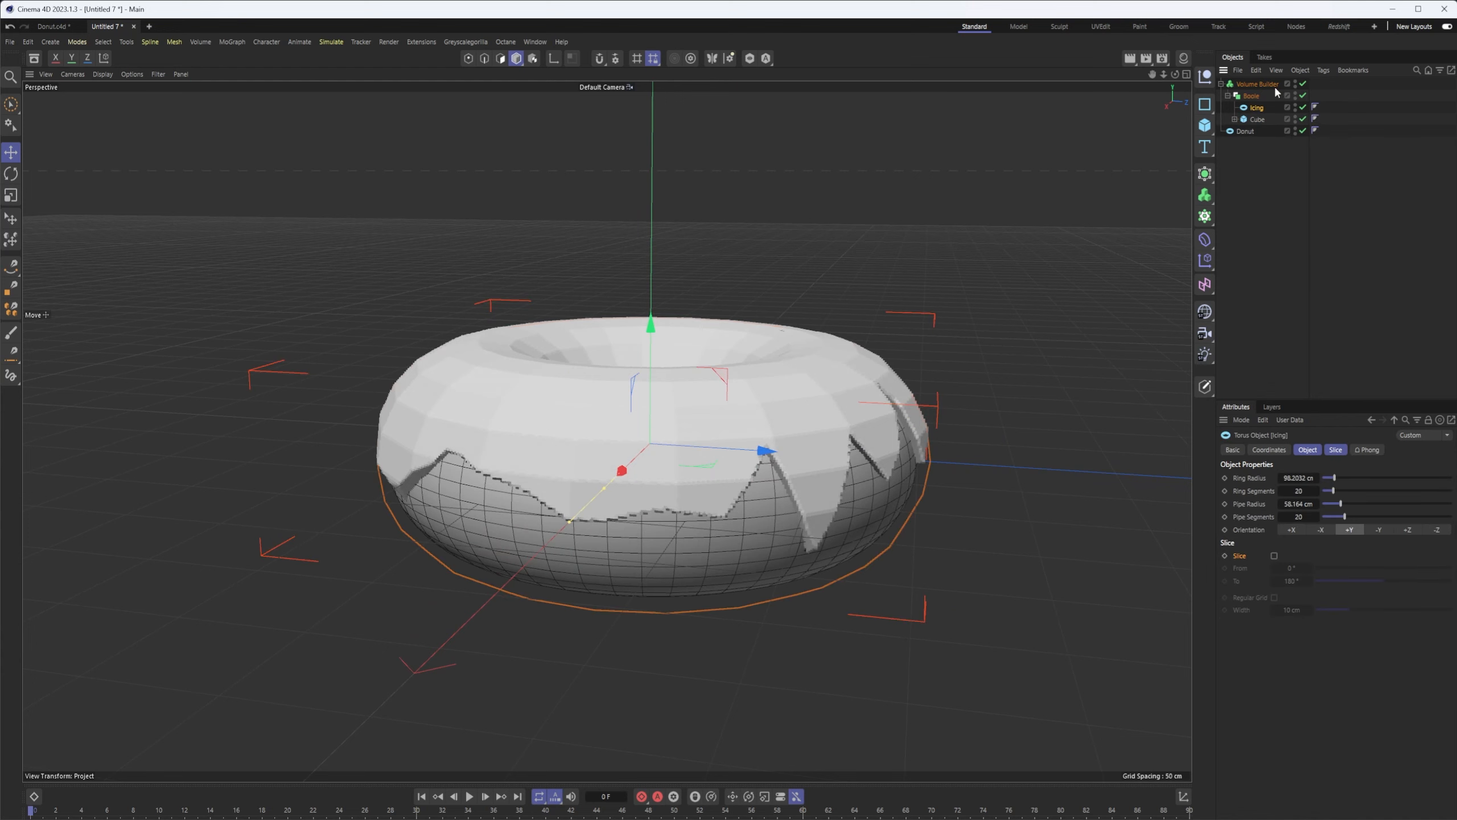
click(1227, 95)
click(1221, 84)
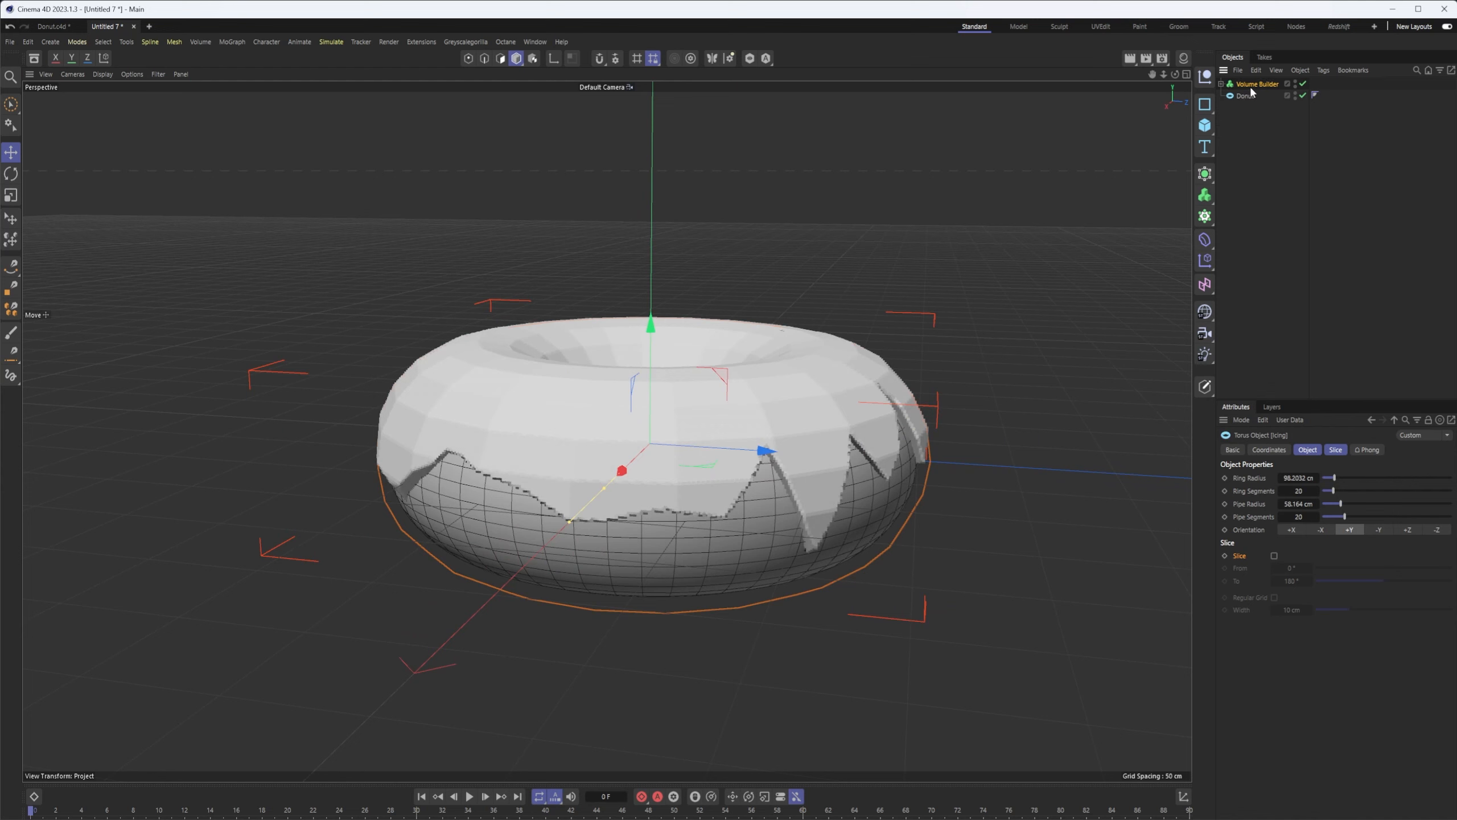
- Add an SDF Smooth filter to the Volume Builder to round off the icing
click(1251, 87)
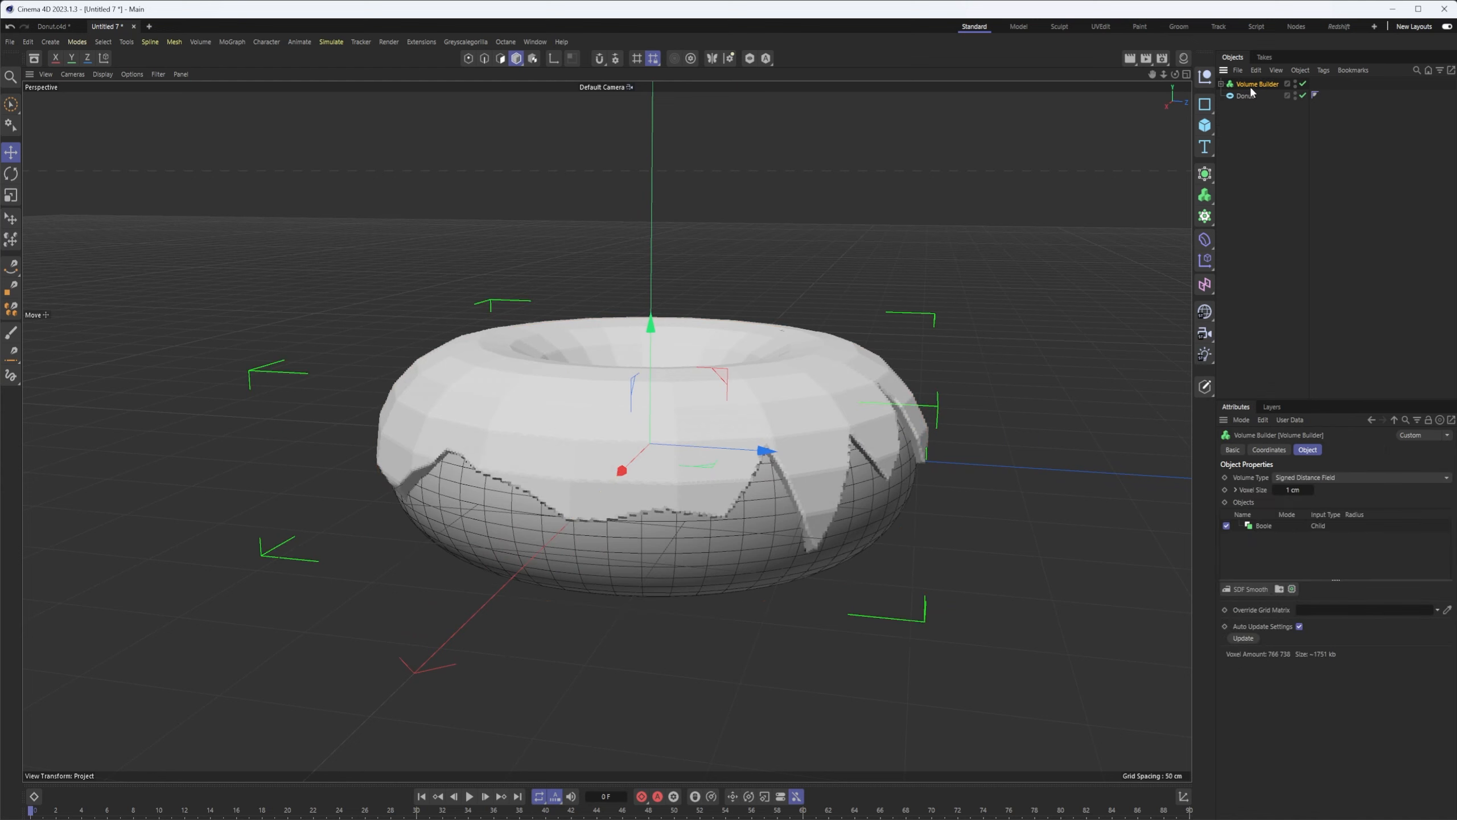
click(1246, 593)
alt+drag(813, 527, 676, 555)
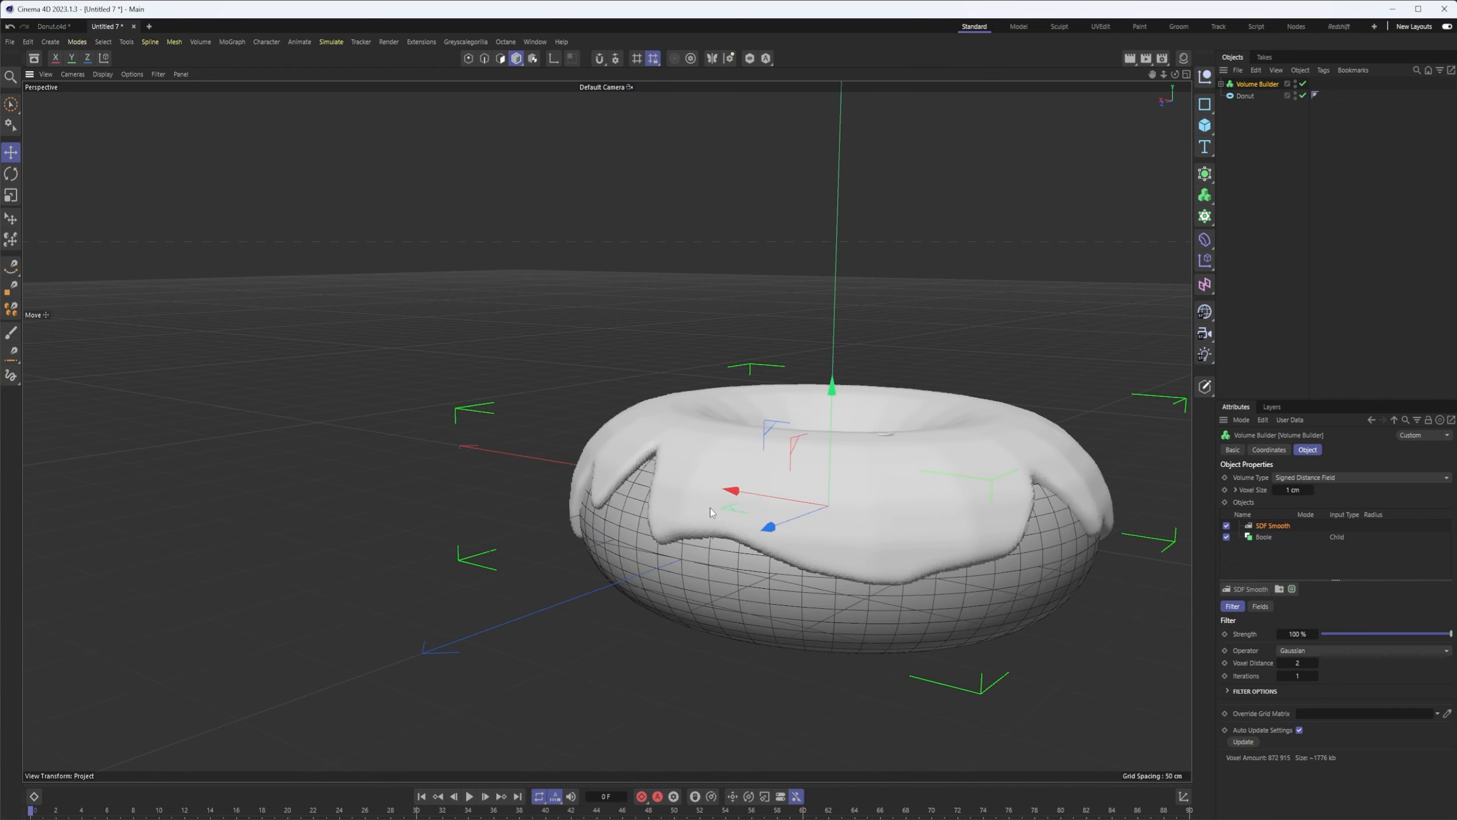
alt+drag(955, 566, 1134, 625)
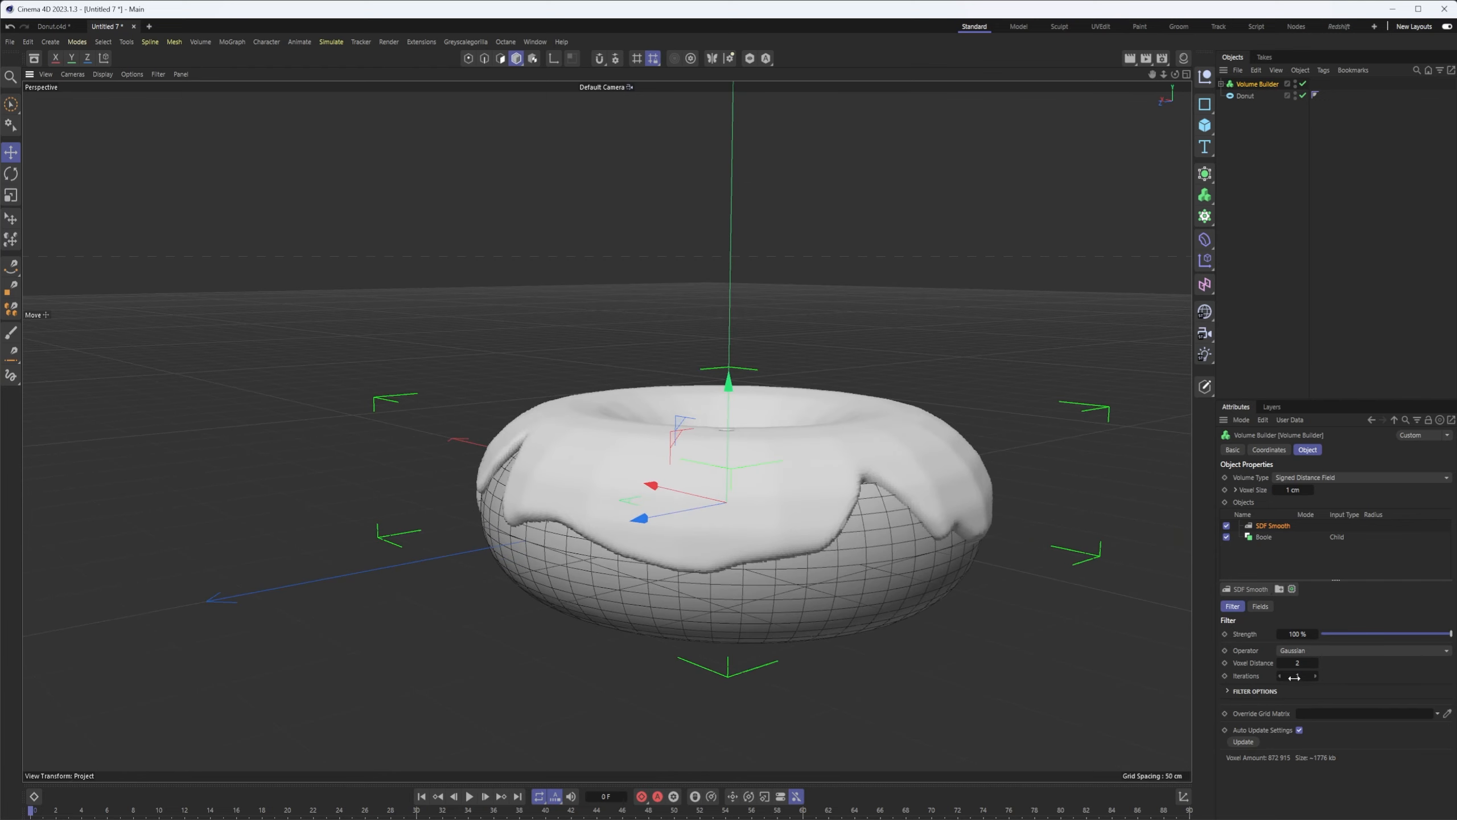
- Increase the SDF Smooth filter's iterations to 4
click(1315, 676)
click(1315, 676)
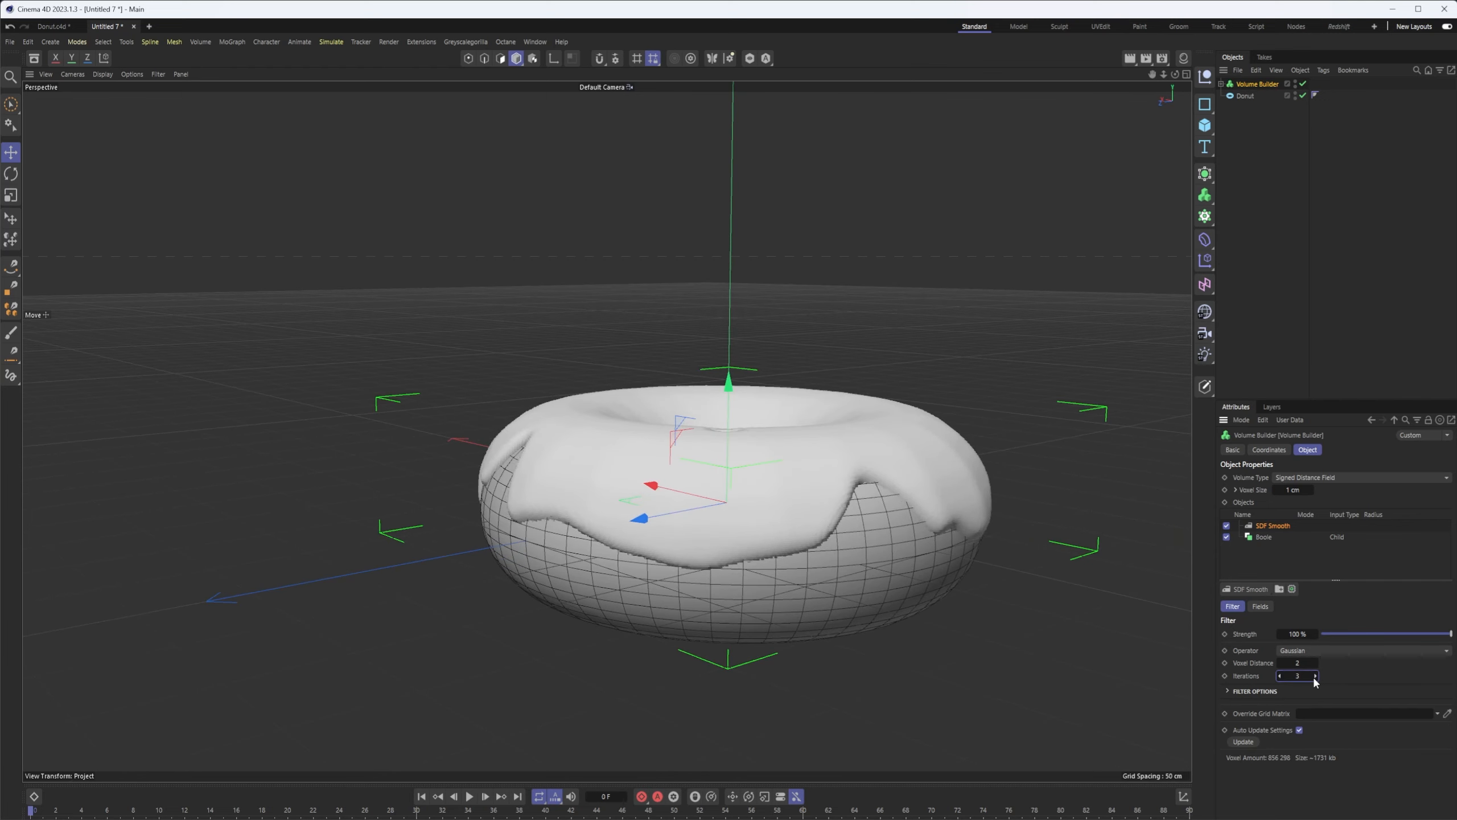
click(1315, 676)
alt+drag(722, 590, 681, 520)
alt+drag(913, 487, 958, 487)
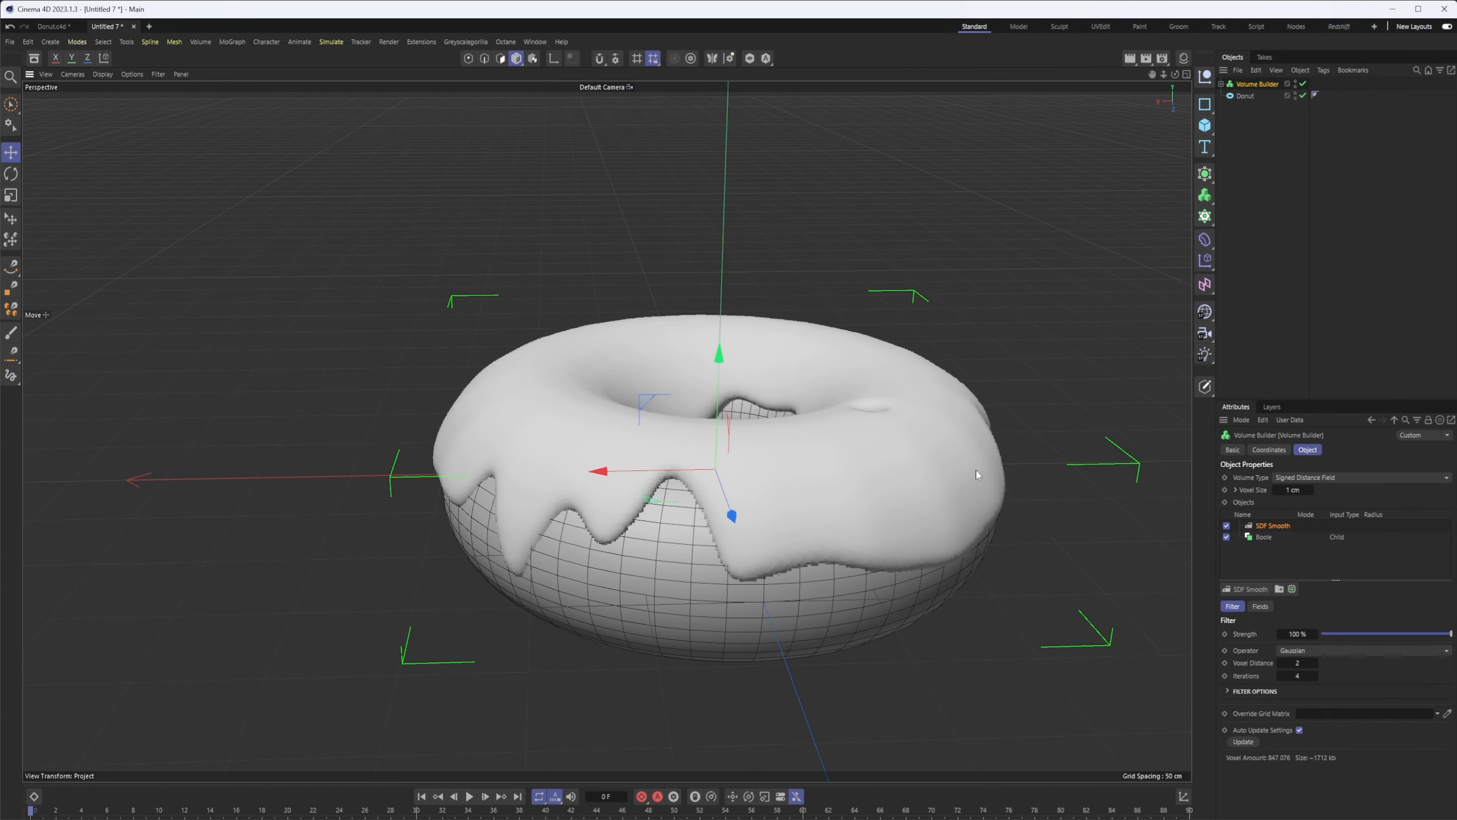
- Set the Icing torus's ring segments and pipe segments to 40 each for a rounder surface
click(1221, 84)
click(1228, 95)
click(1234, 119)
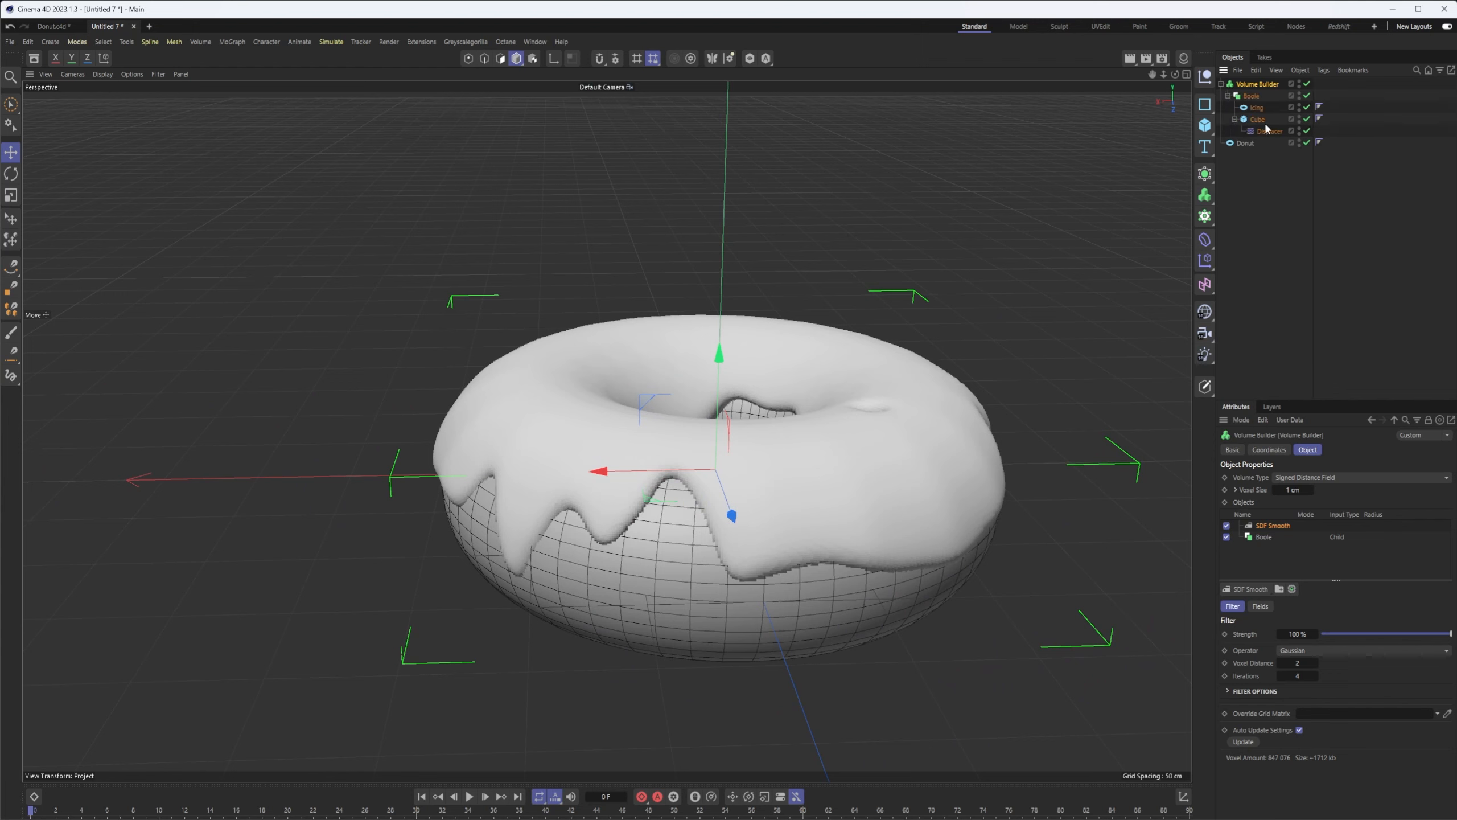
click(1257, 108)
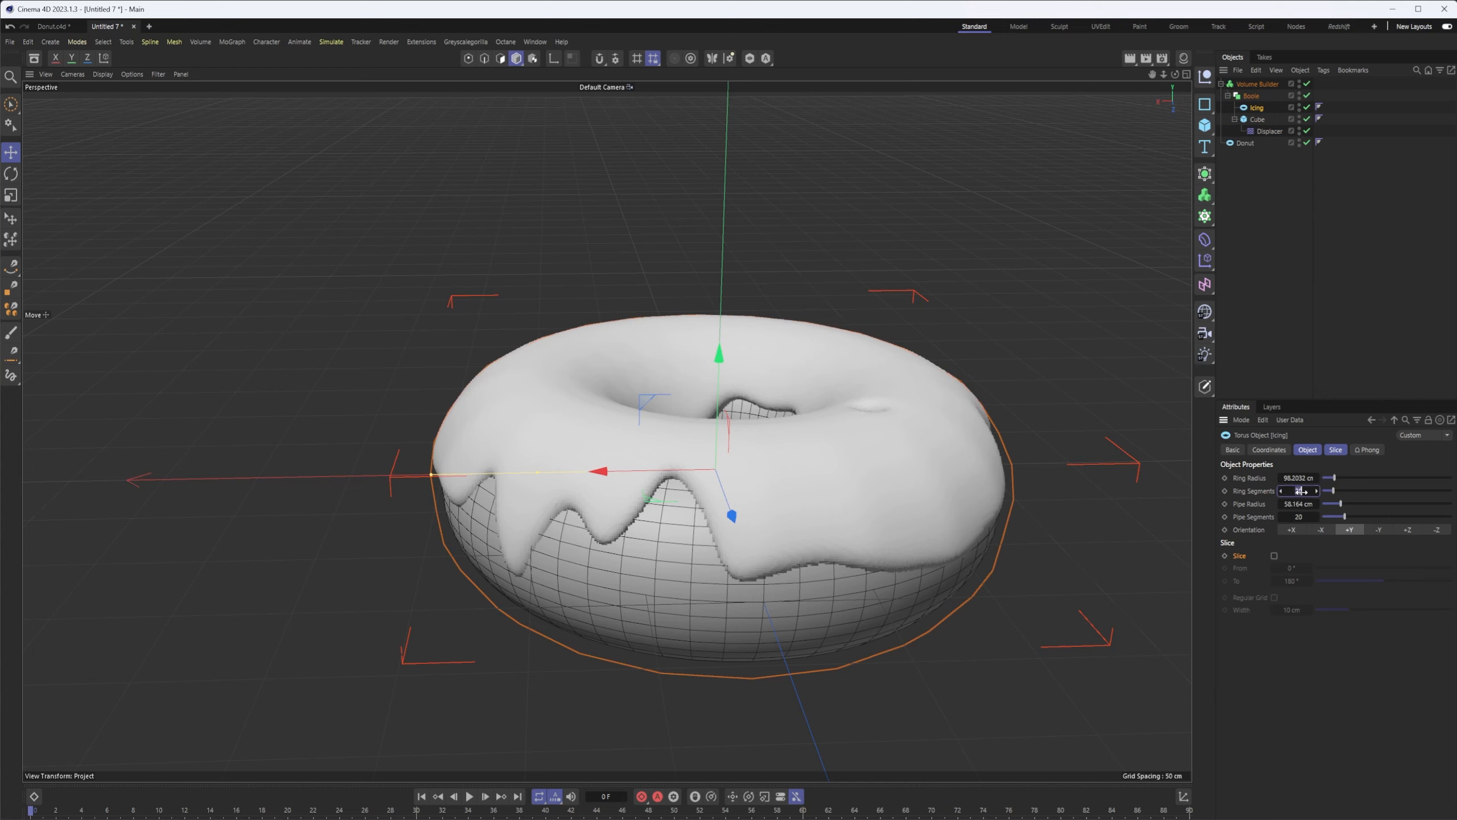
key(Return)
mouse_move(931, 530)
alt+mouse_down()
mouse_move(860, 567)
mouse_move(913, 517)
alt+mouse_up()
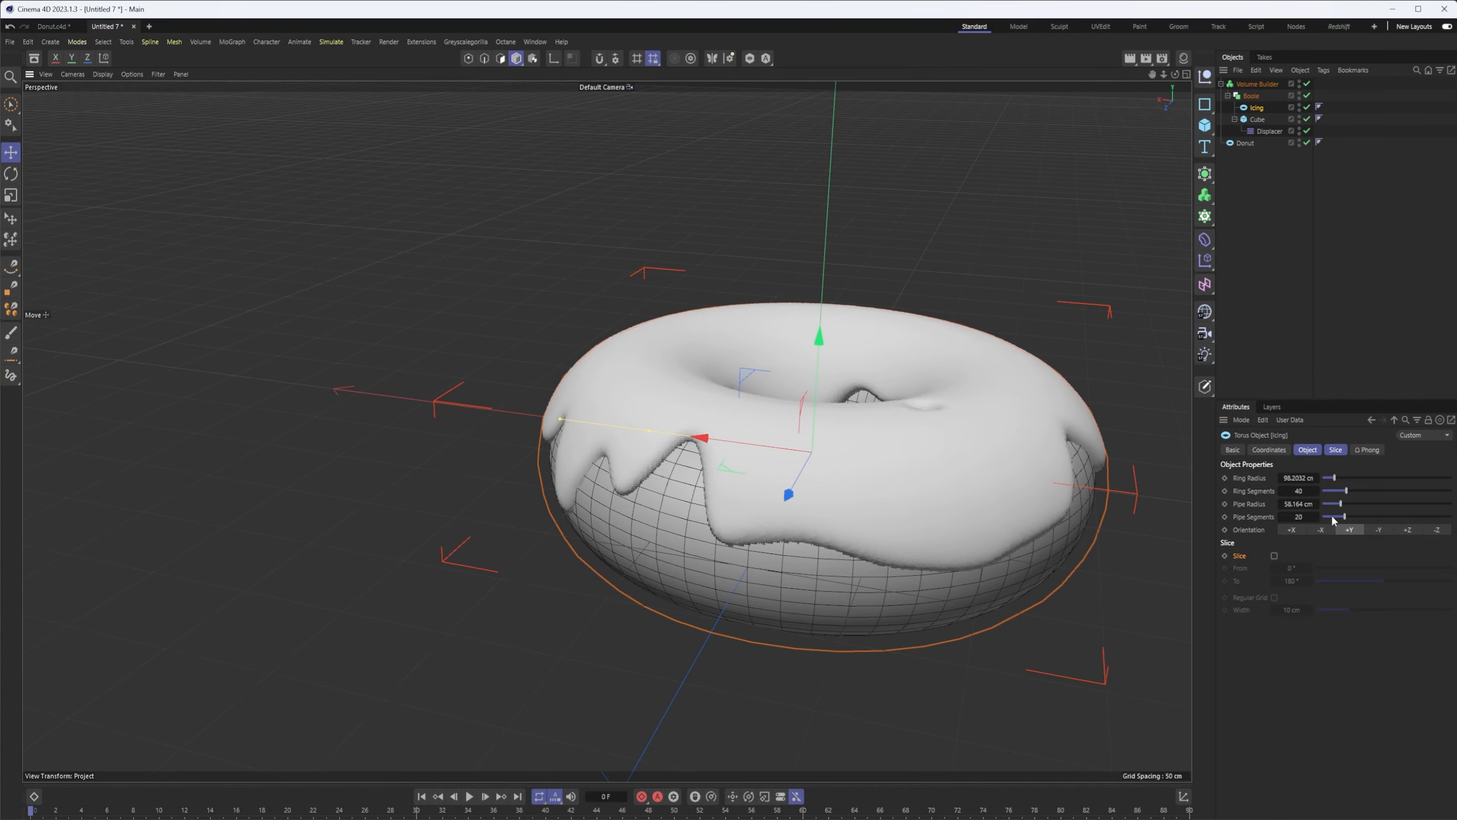
text(40)
key(Return)
alt+drag(1076, 541, 842, 539)
scroll(930, 548, up, 3)
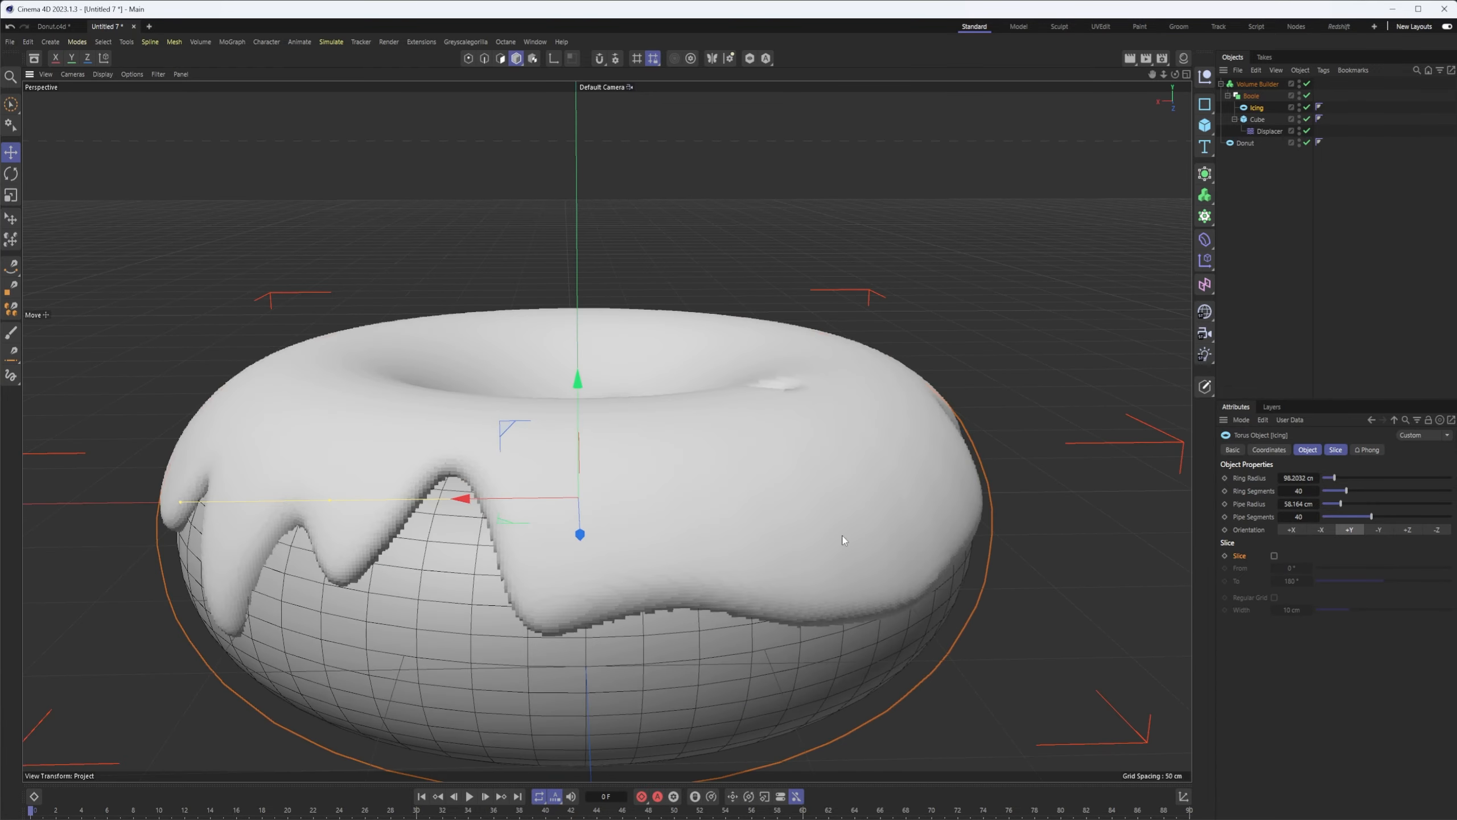
alt+drag(795, 405, 828, 380)
scroll(830, 380, down, 2)
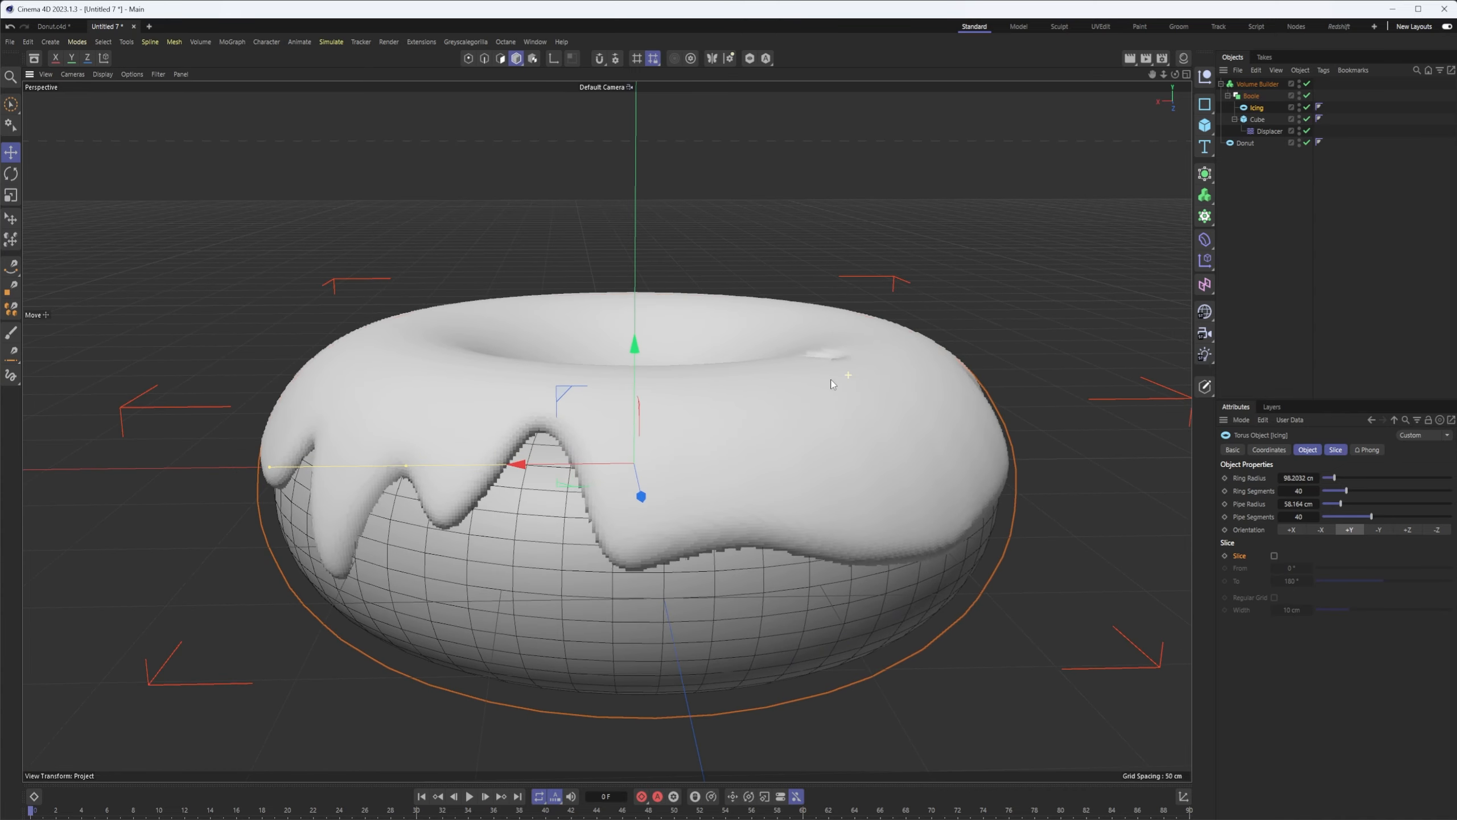
- Add a Volume Mesher and nest the Volume Builder inside it to turn the icing into a mesh
click(1254, 84)
click(1221, 84)
click(1205, 196)
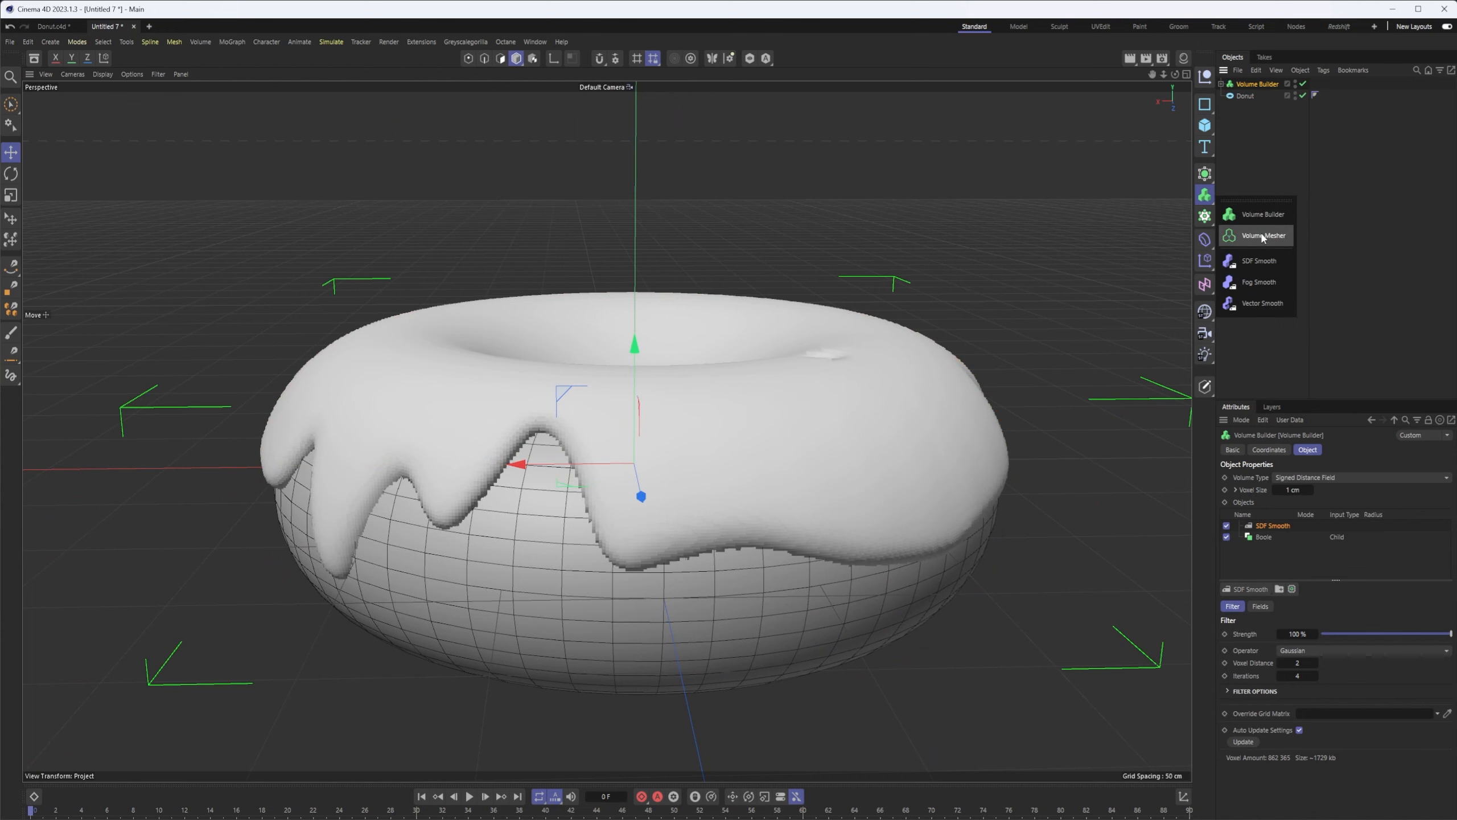
click(1261, 235)
drag(1257, 96, 1260, 85)
click(1259, 85)
- Switch the viewport display to smooth shading without wireframe lines
click(102, 76)
click(109, 107)
mouse_move(790, 475)
alt+mouse_down()
mouse_move(751, 501)
mouse_move(695, 458)
mouse_move(724, 437)
mouse_move(787, 533)
mouse_move(784, 469)
mouse_move(811, 440)
mouse_move(712, 401)
mouse_move(740, 379)
alt+mouse_up()
- Reduce the SDF Smooth filter's iterations to 3 in the Volume Builder
click(1228, 95)
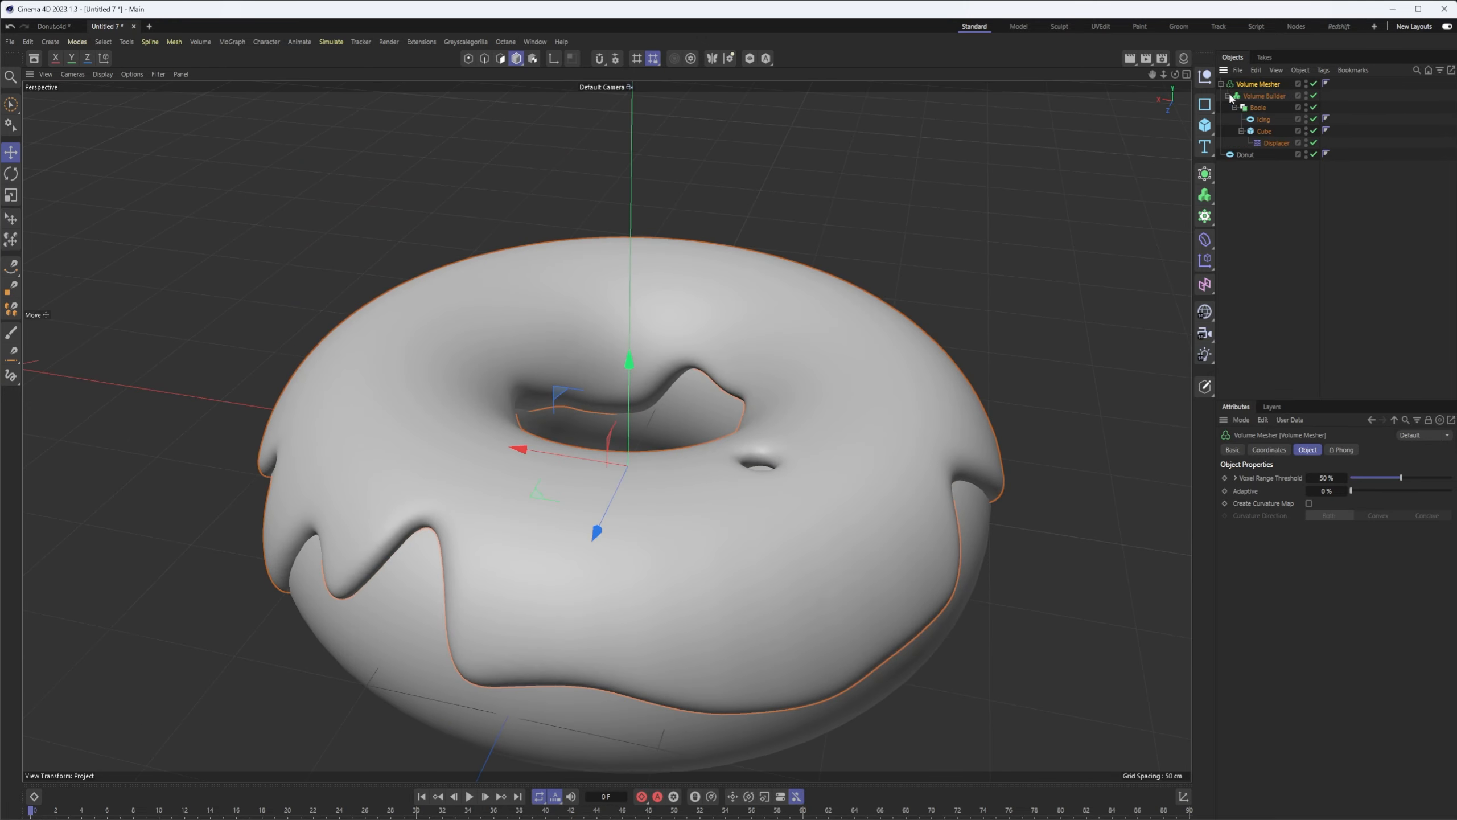
click(1265, 97)
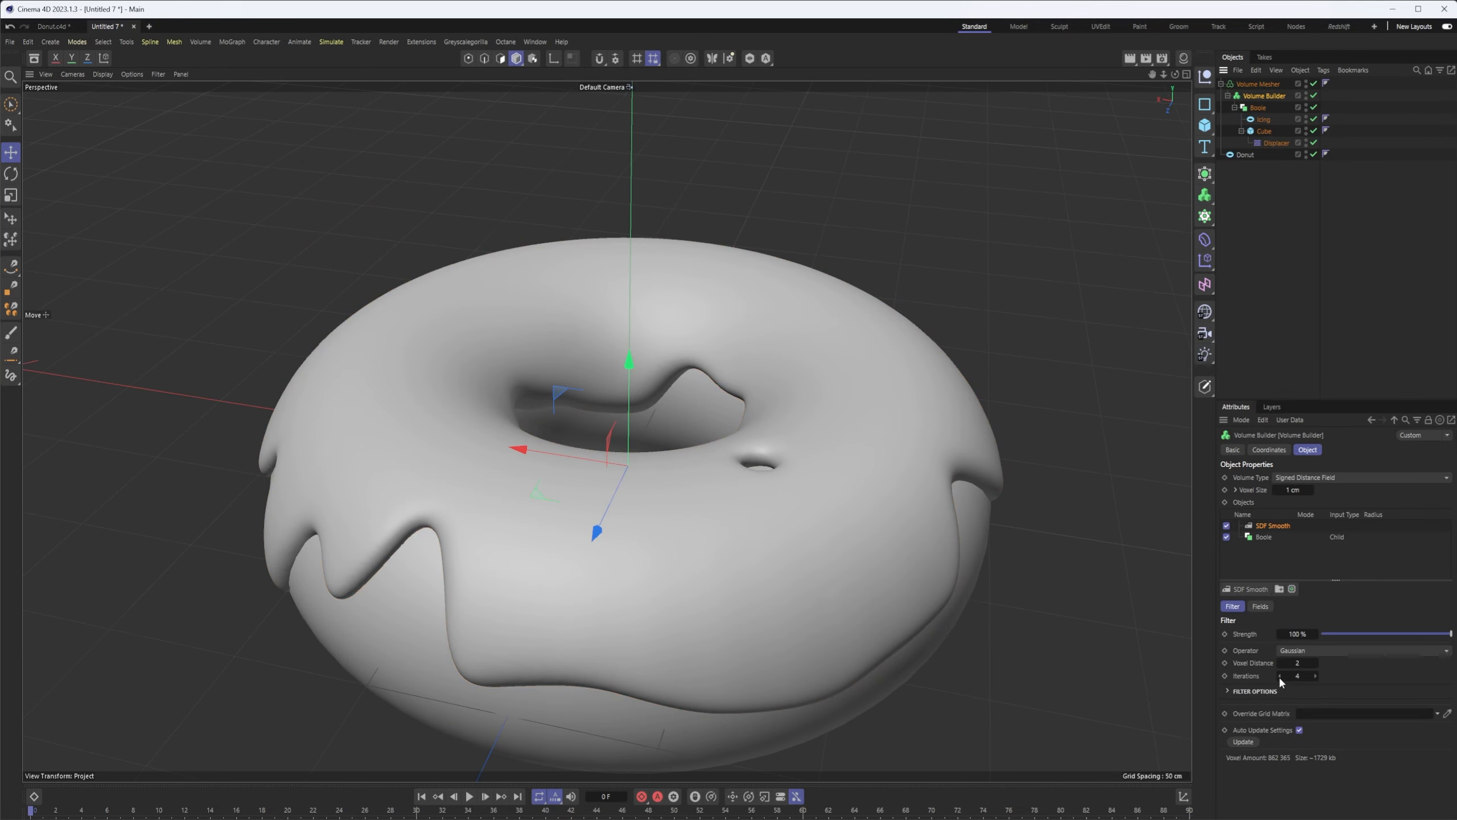
click(1279, 676)
alt+drag(1097, 580, 763, 481)
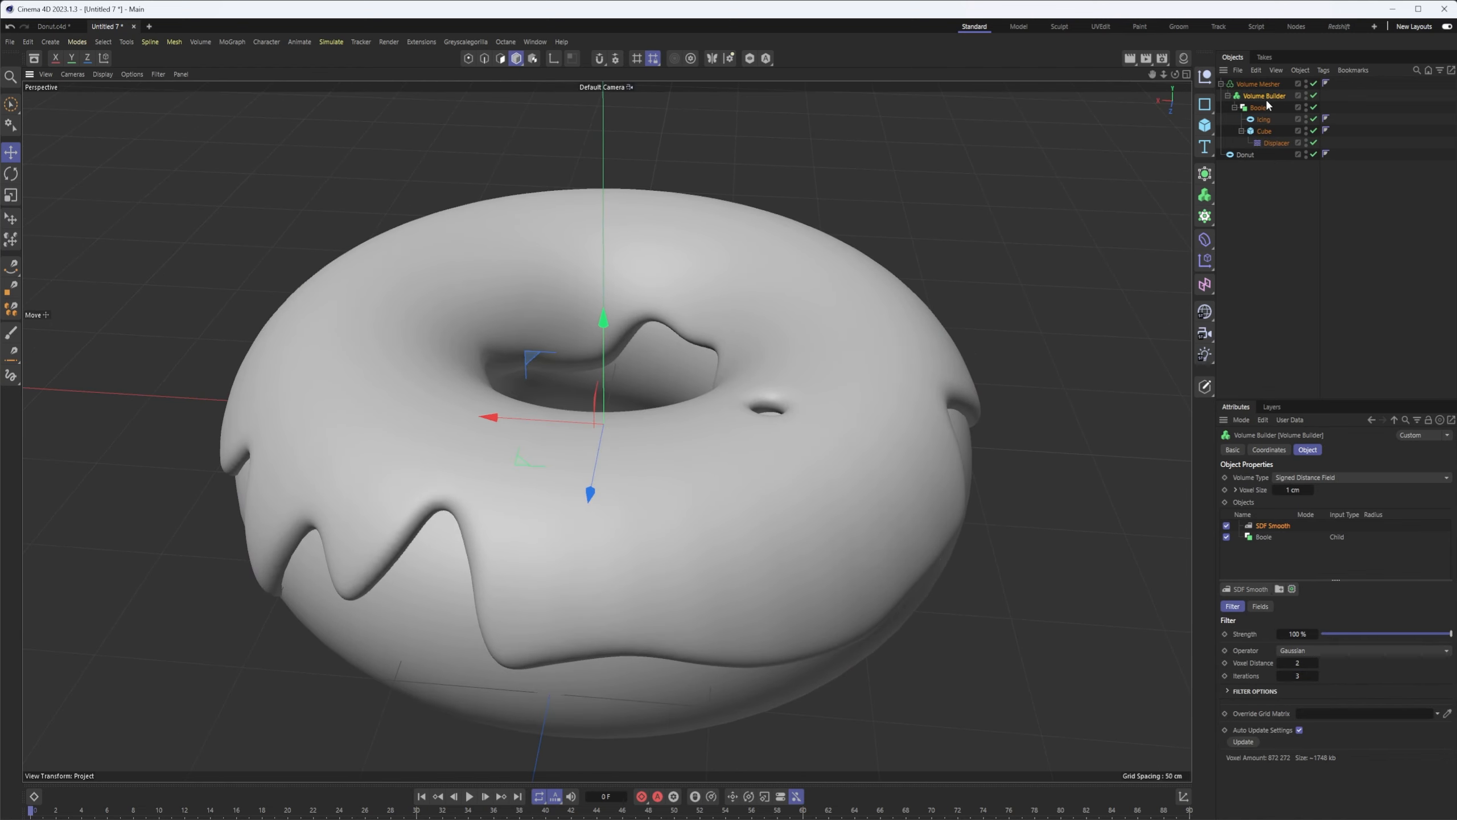
- Set the seed of the Displacer's noise shader to 667 to vary the icing's drip shape
click(1273, 143)
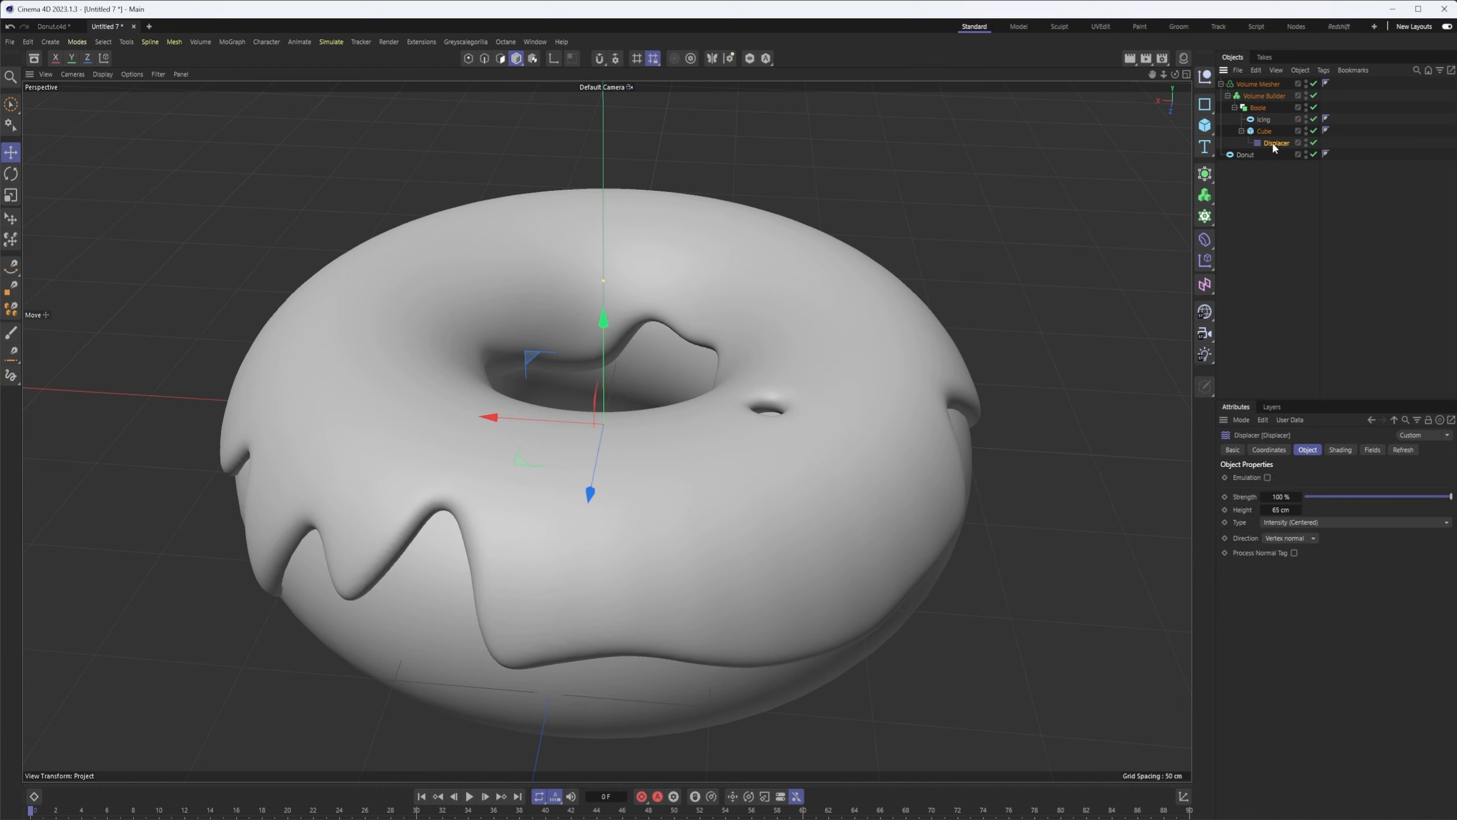
click(1337, 451)
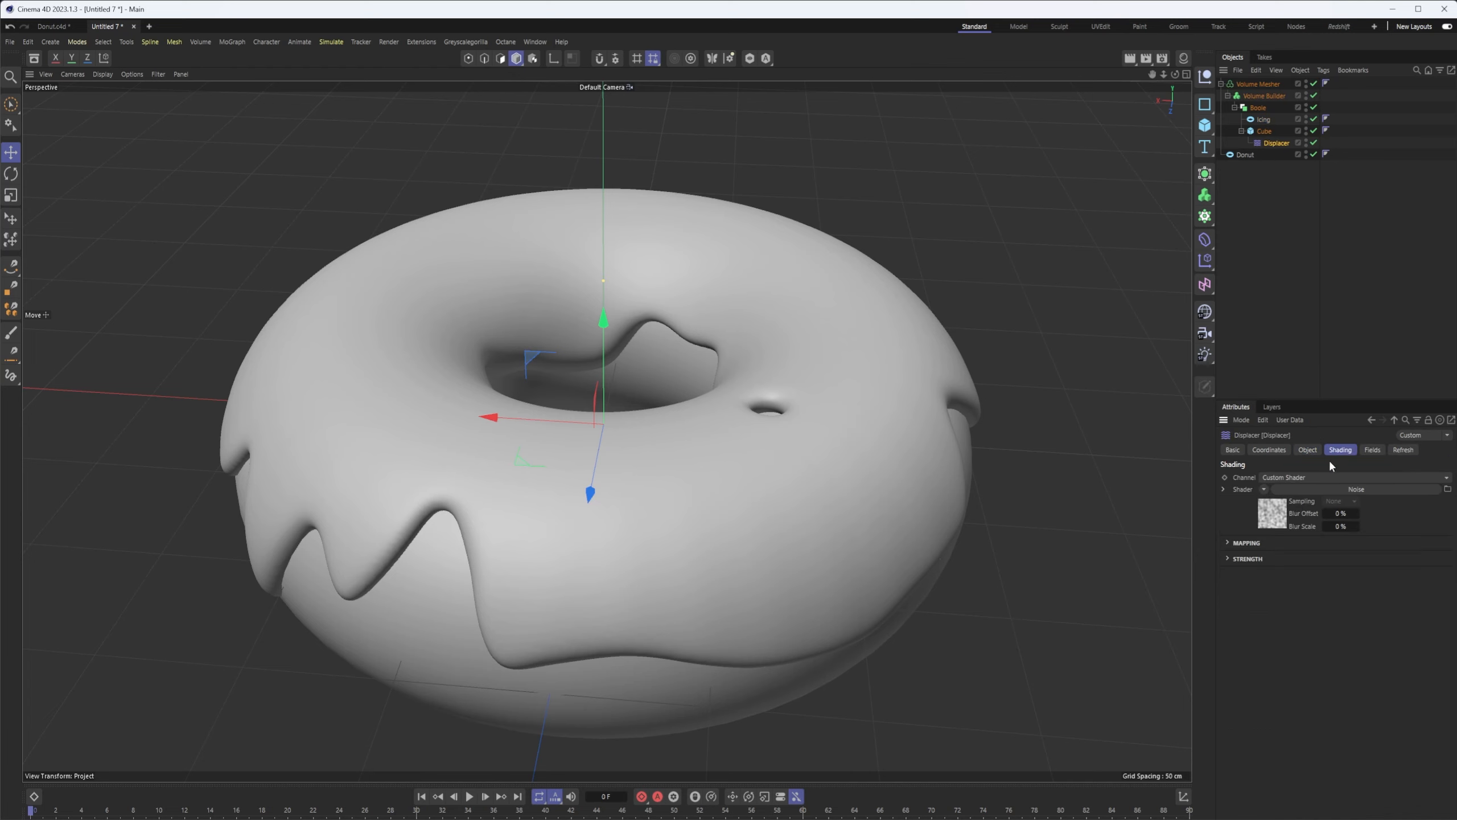
click(1312, 491)
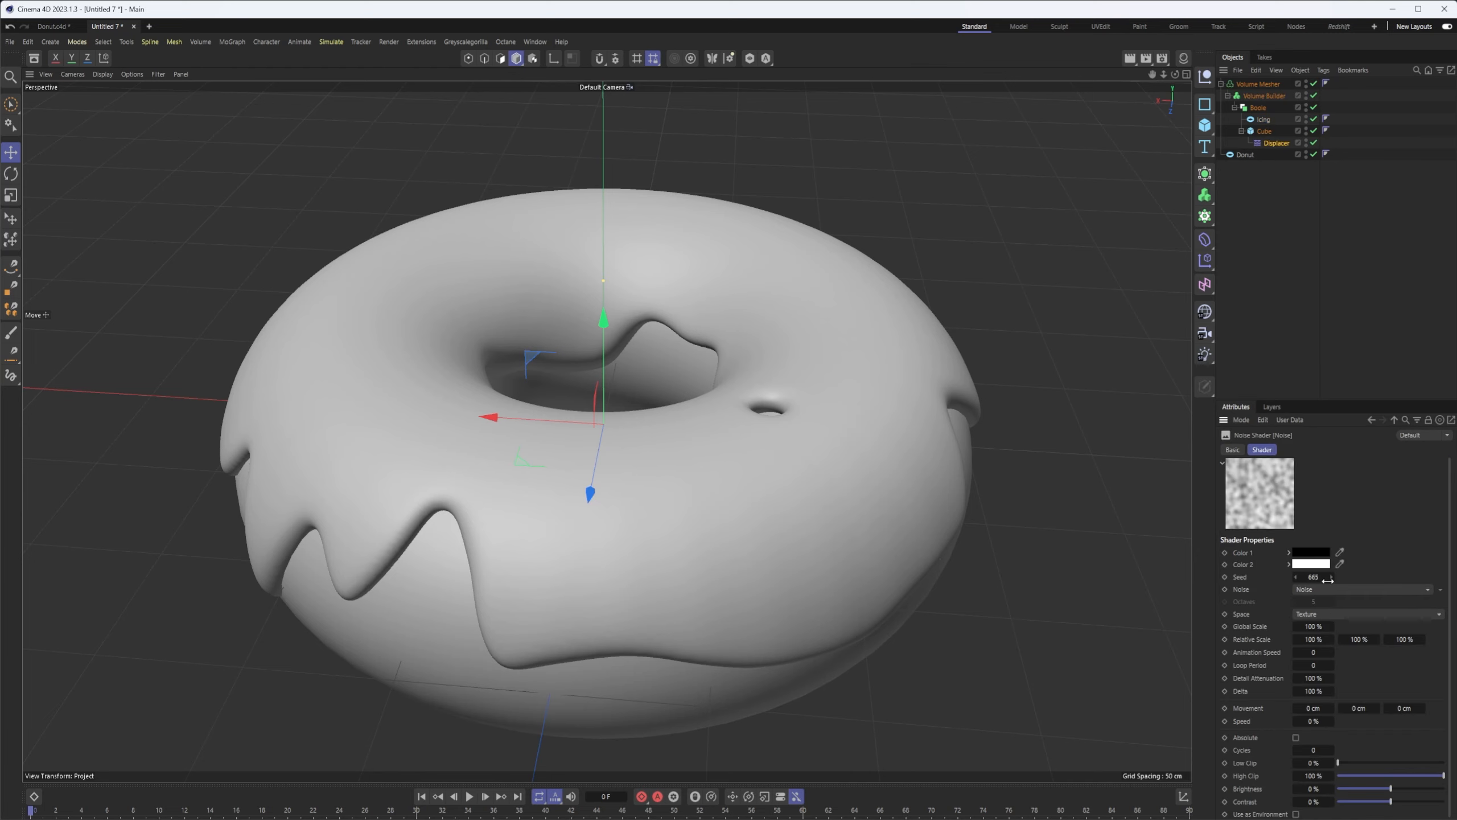
click(1330, 577)
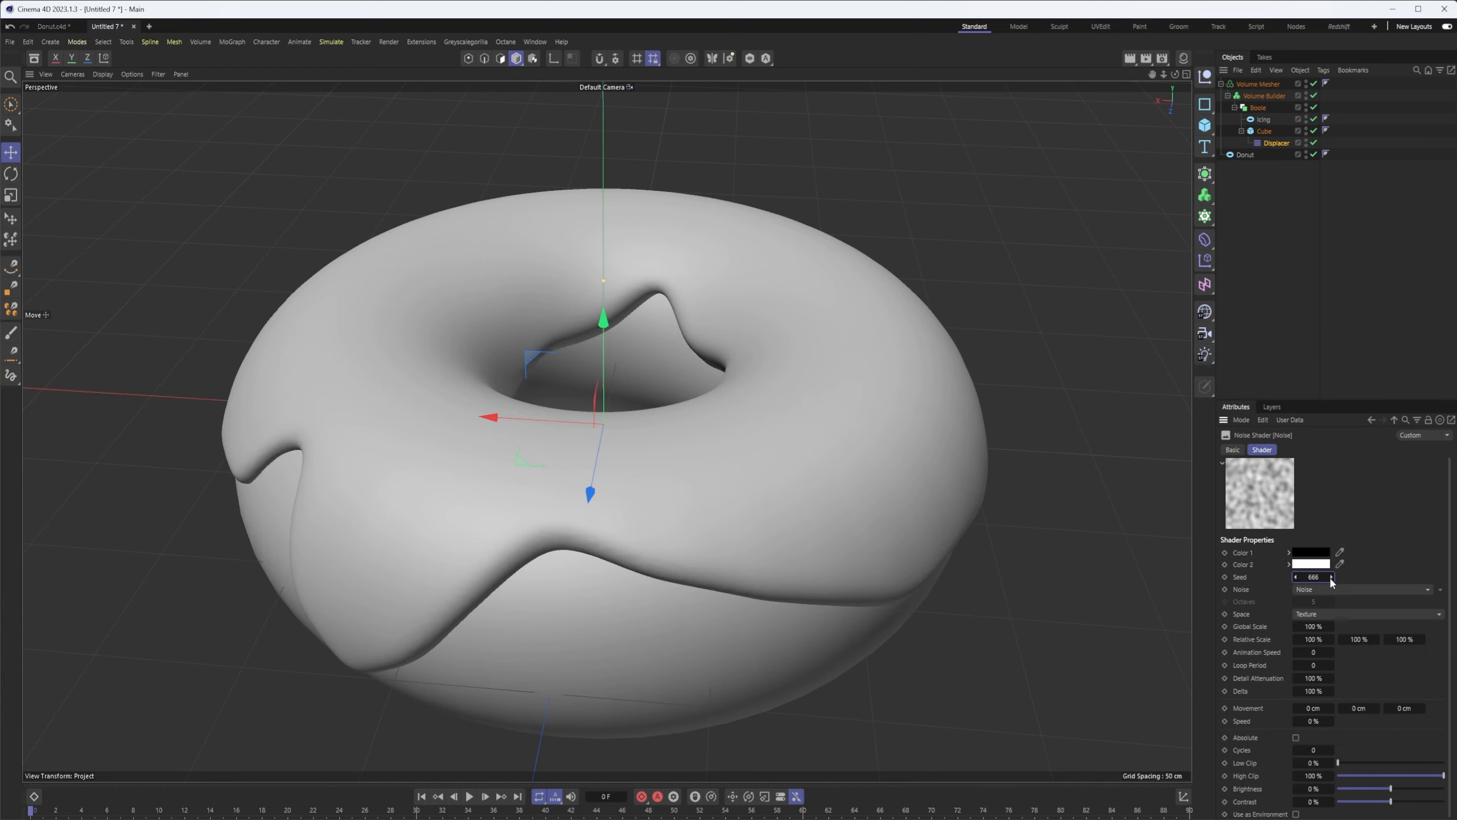
alt+drag(721, 518, 859, 557)
alt+right_drag(859, 557, 739, 552)
alt+drag(739, 553, 892, 579)
alt+middle_drag(893, 580, 952, 534)
alt+drag(911, 532, 953, 552)
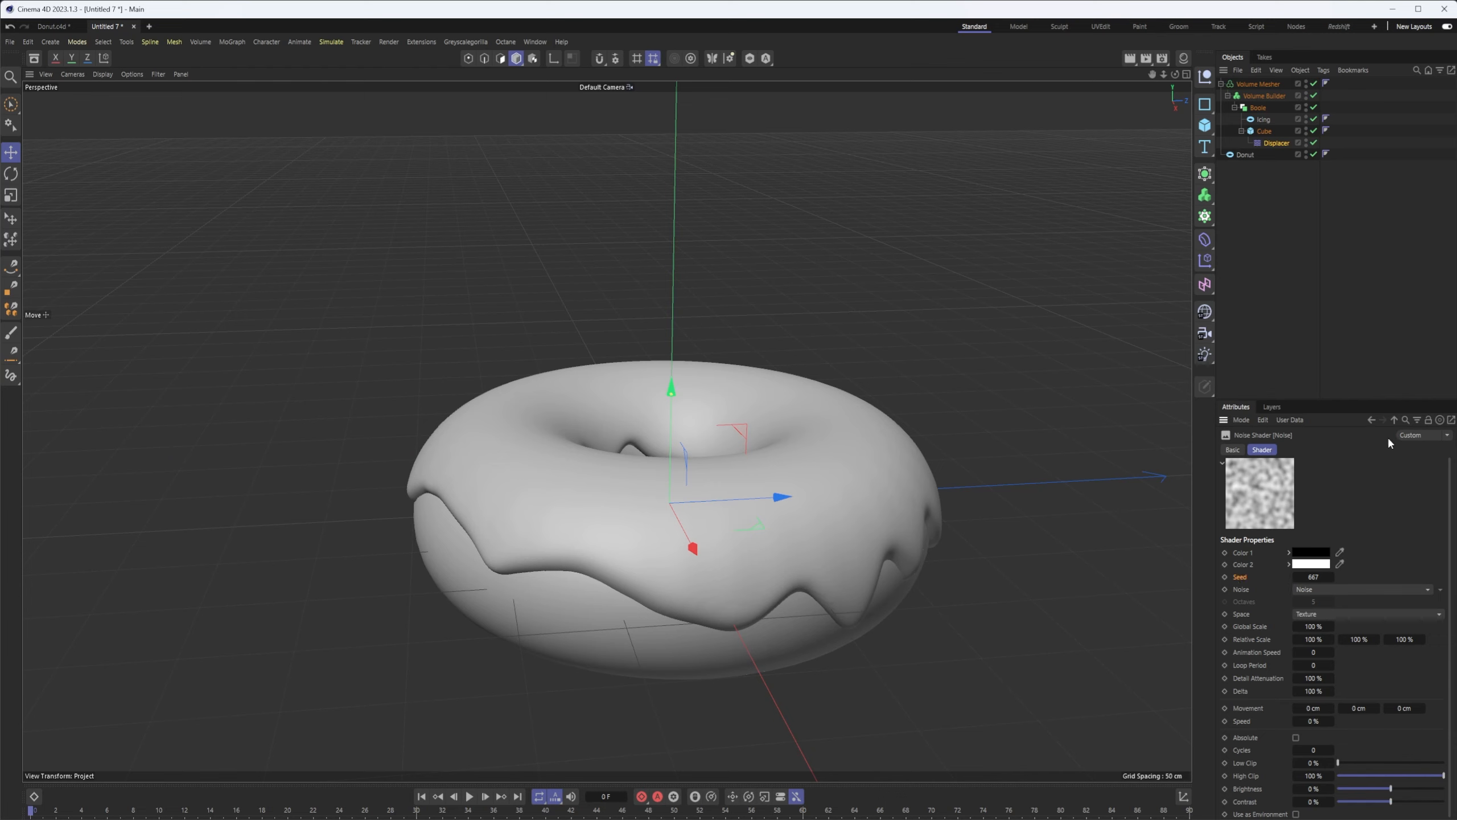
- Examine the icing's drip outline around the donut from several angles
click(1394, 421)
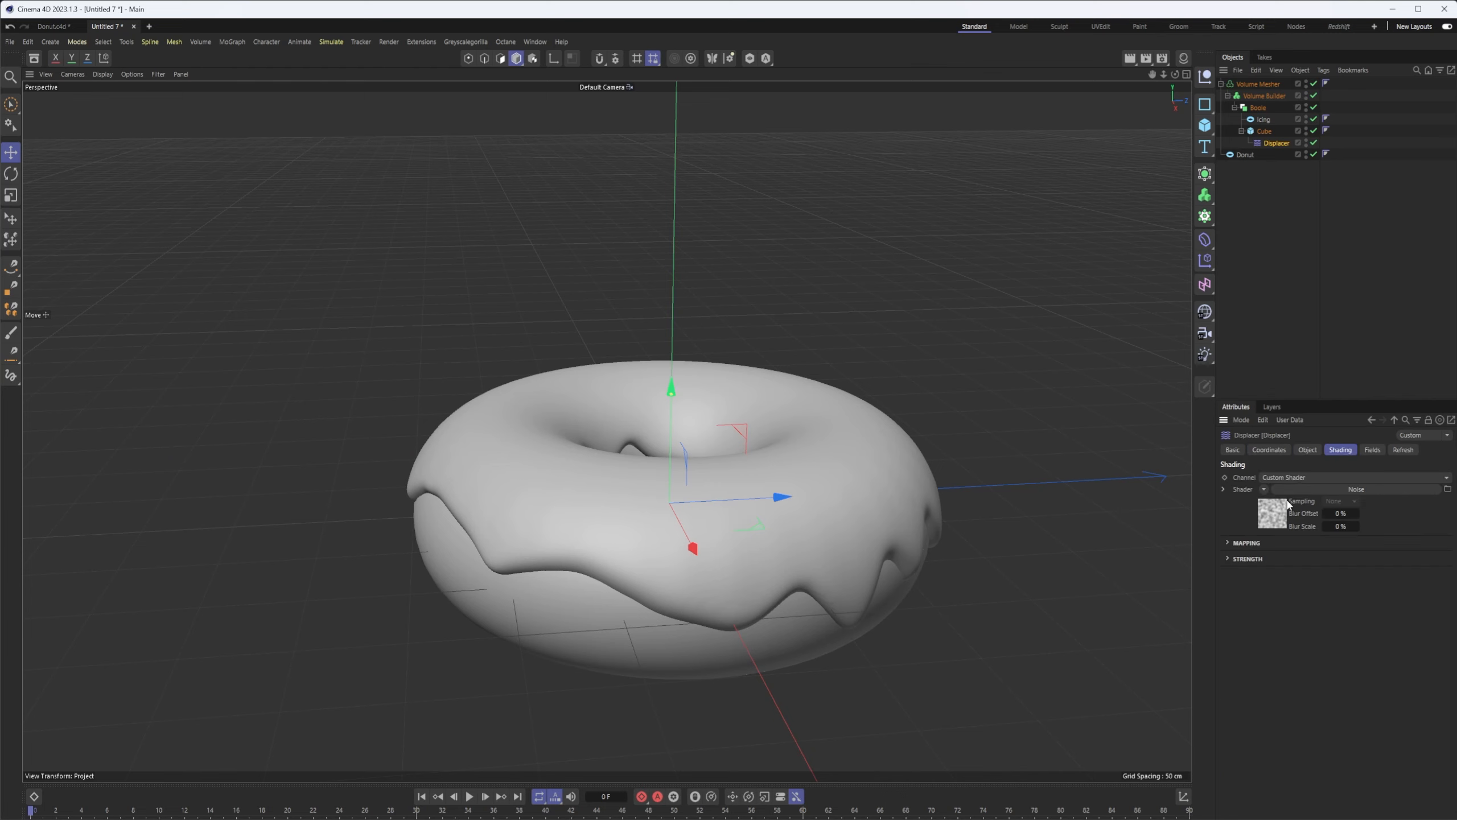
alt+drag(885, 543, 709, 543)
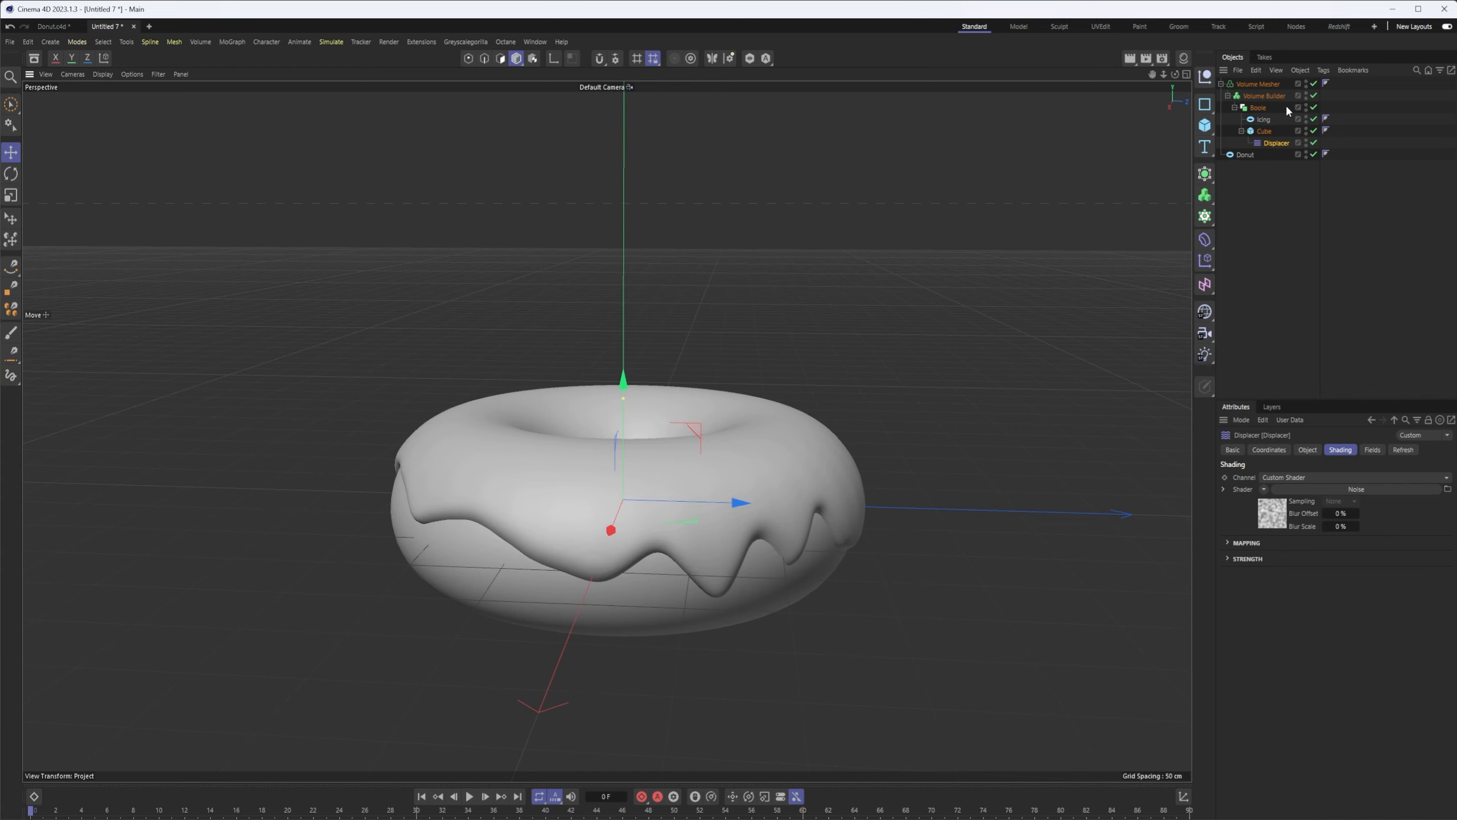
alt+drag(744, 551, 890, 540)
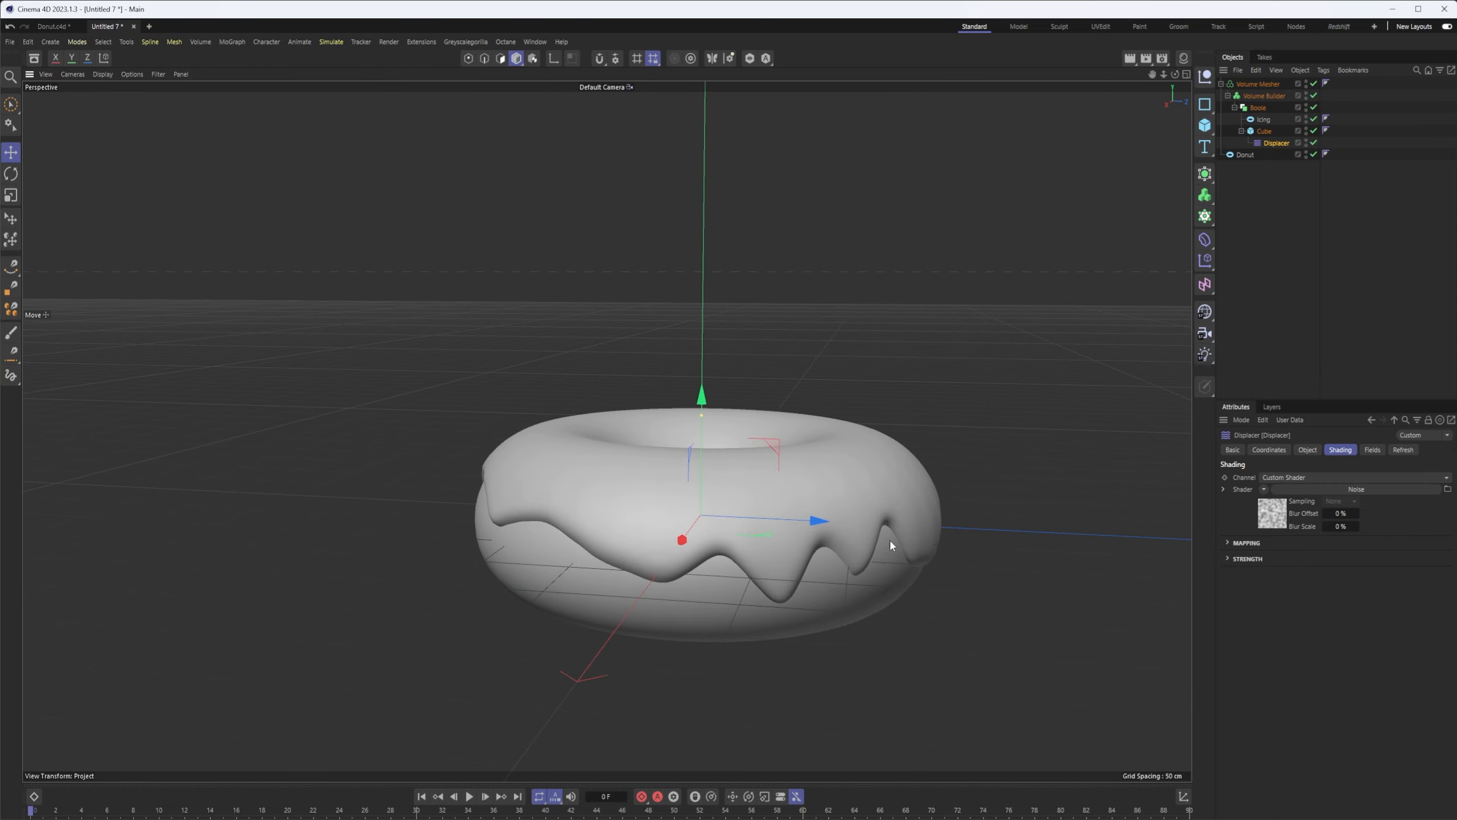
click(1221, 84)
mouse_move(795, 517)
alt+middle_down()
mouse_move(770, 483)
mouse_move(815, 511)
alt+middle_up()
click(679, 585)
click(831, 452)
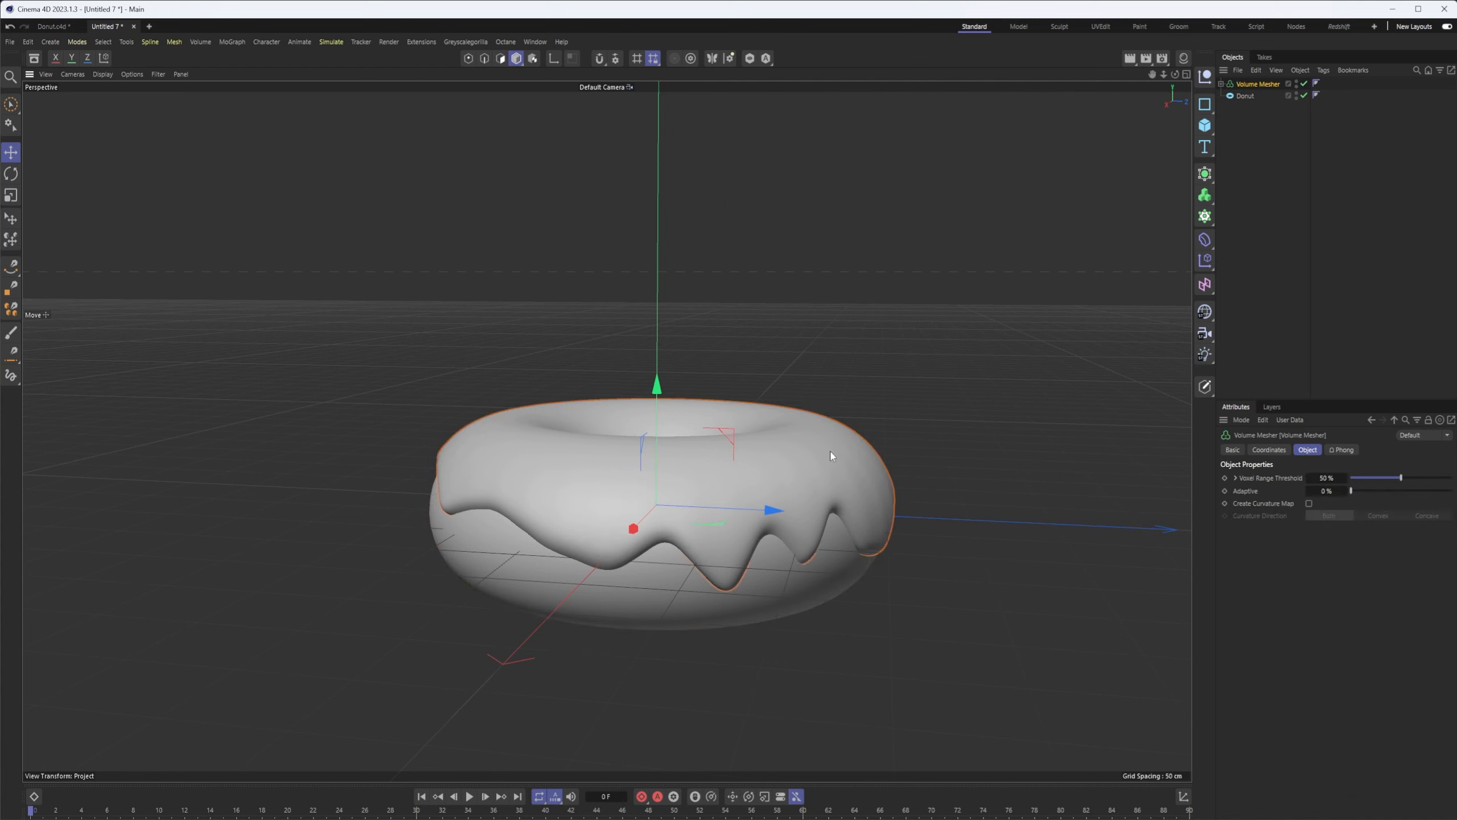
alt+drag(831, 453, 829, 444)
alt+drag(925, 364, 920, 386)
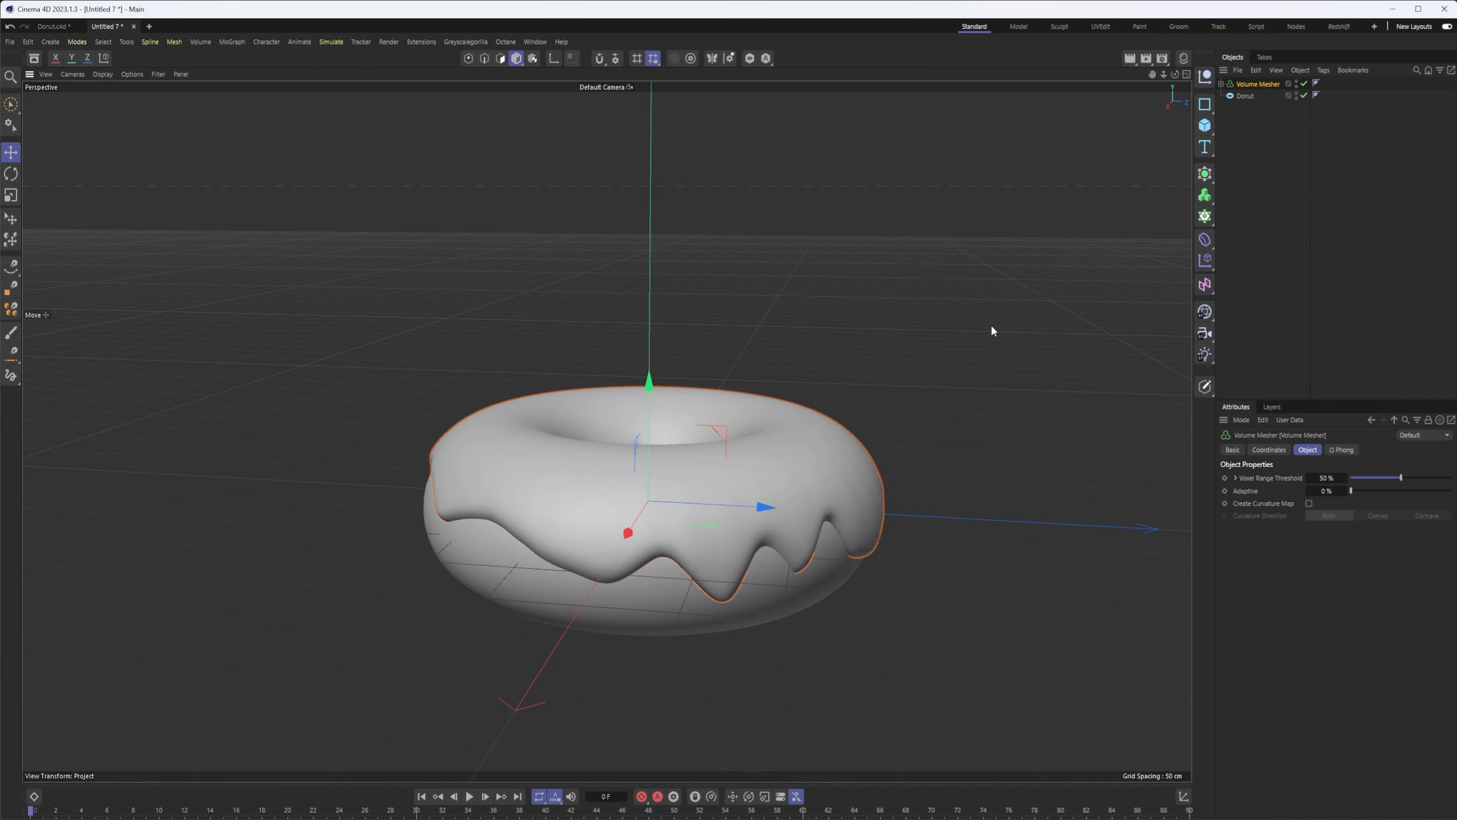
- Set the seed of the Displacer's noise shader to 669 for a different drip pattern
click(1222, 83)
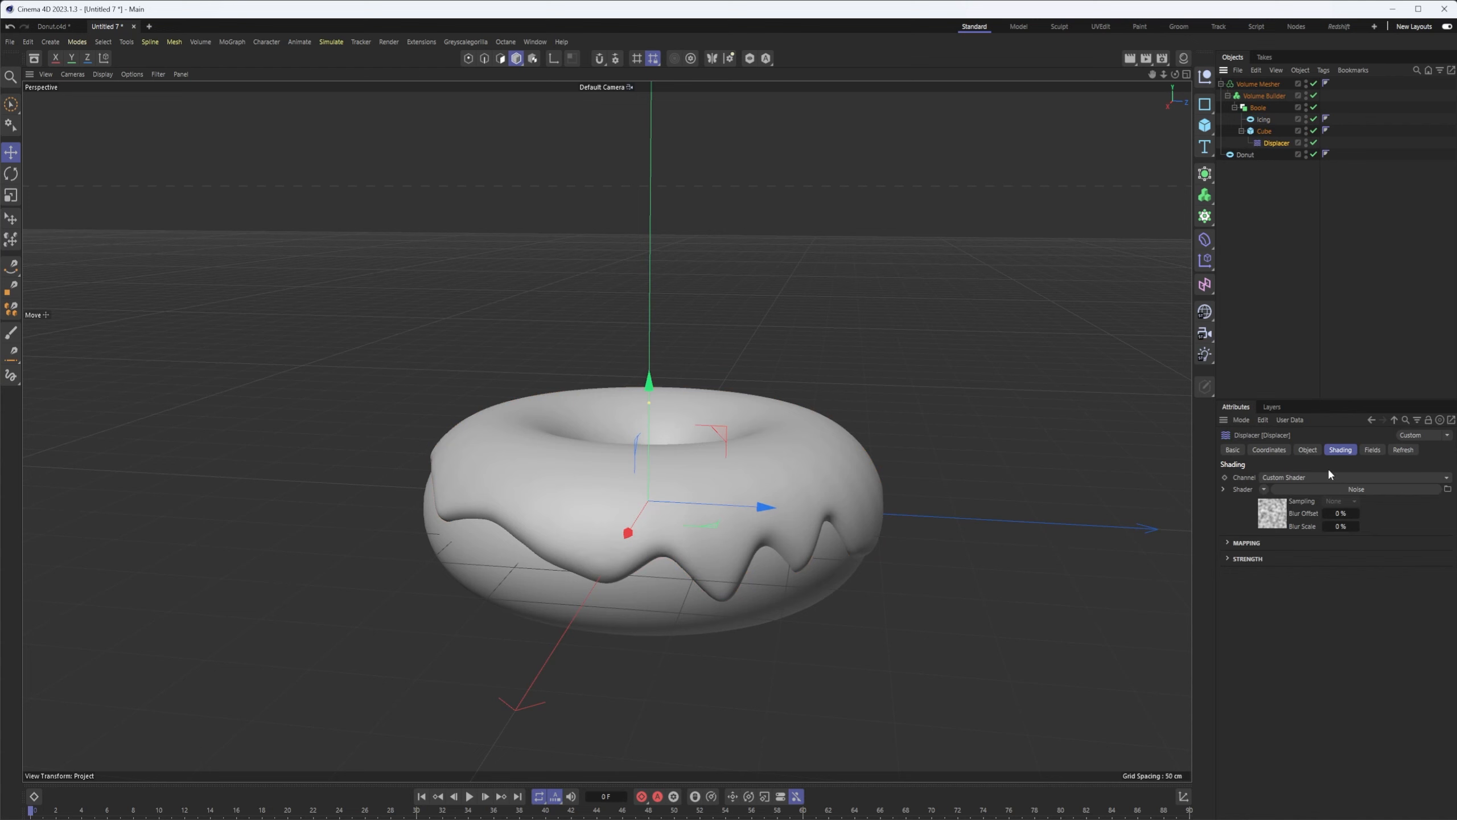
click(1327, 488)
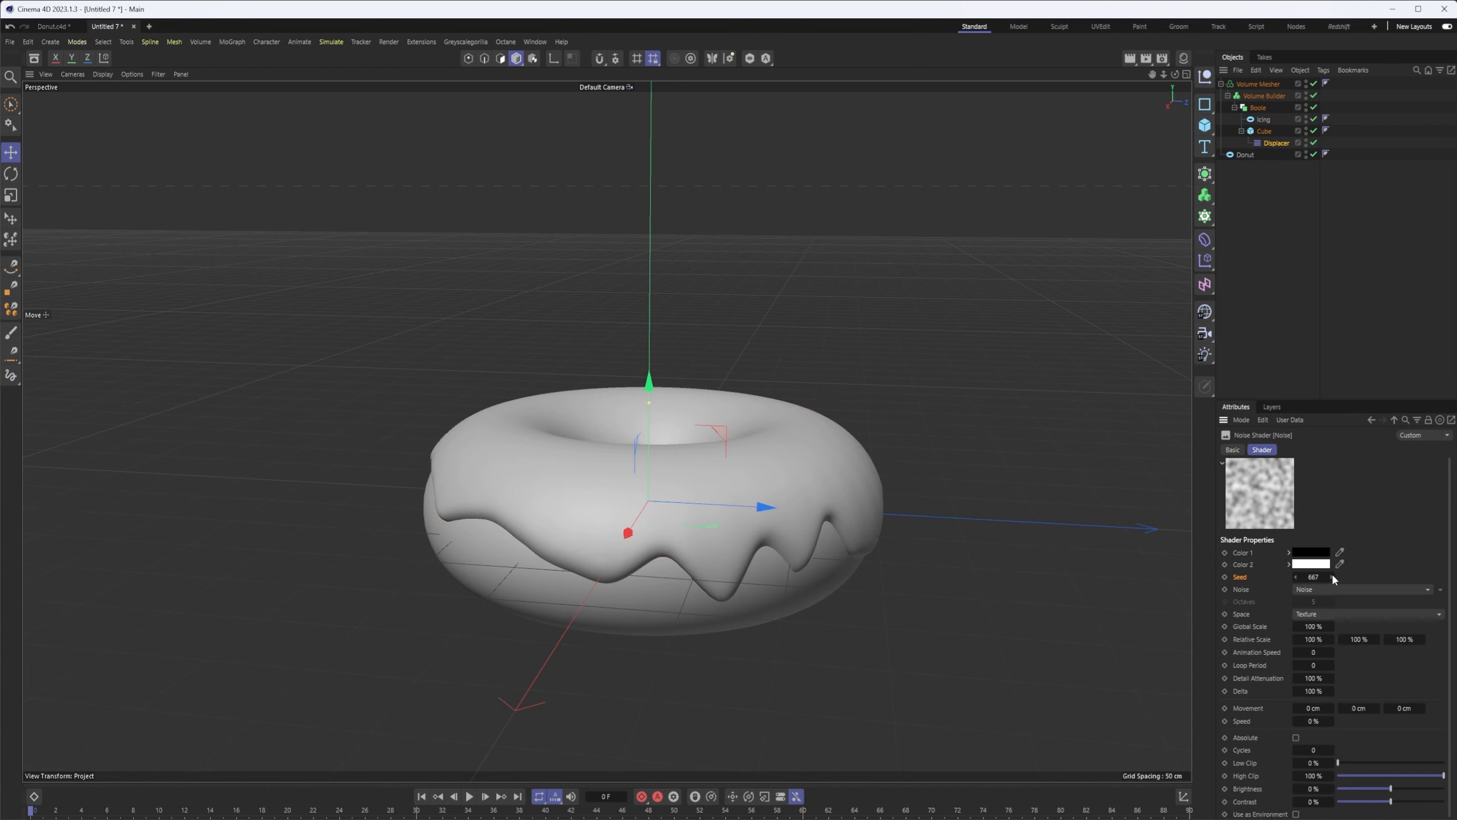
click(1332, 576)
click(1332, 576)
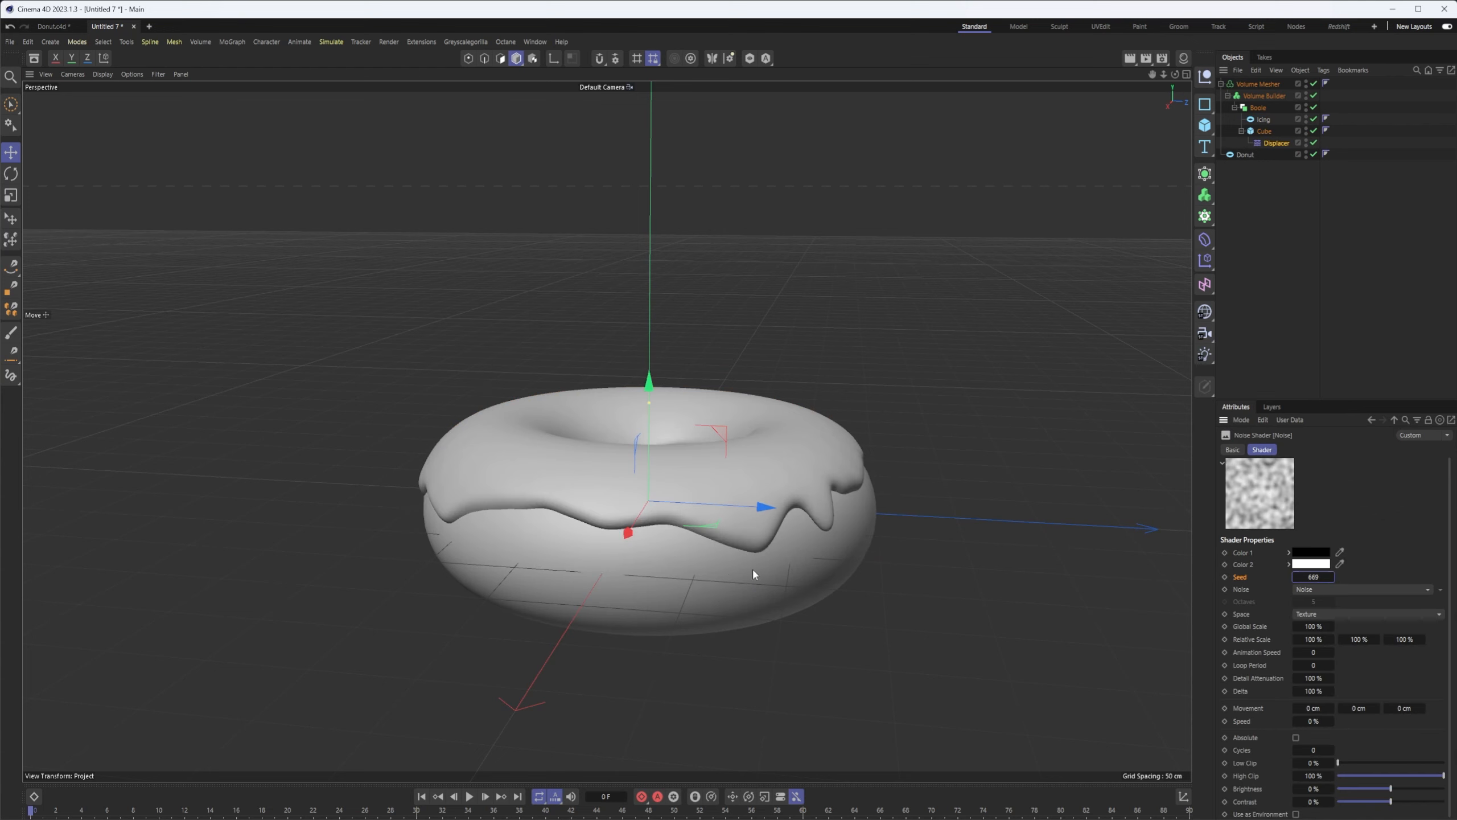
alt+drag(800, 579, 868, 516)
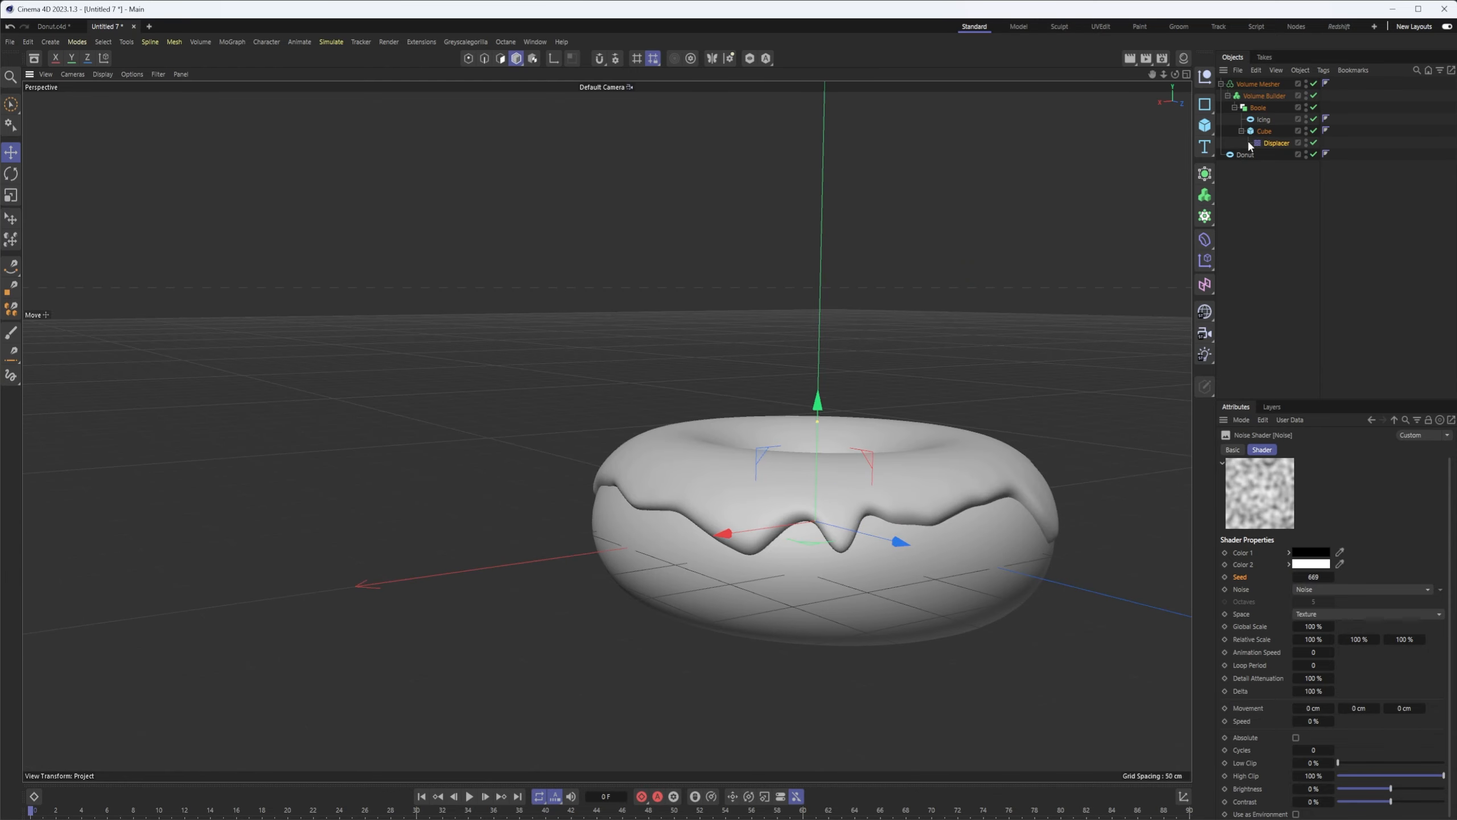
- Lower the displaced Cube slightly so the icing reaches further down the donut, and collapse the Volume Mesher hierarchy
click(1265, 131)
drag(812, 655, 889, 488)
click(1227, 95)
click(1221, 84)
click(1283, 192)
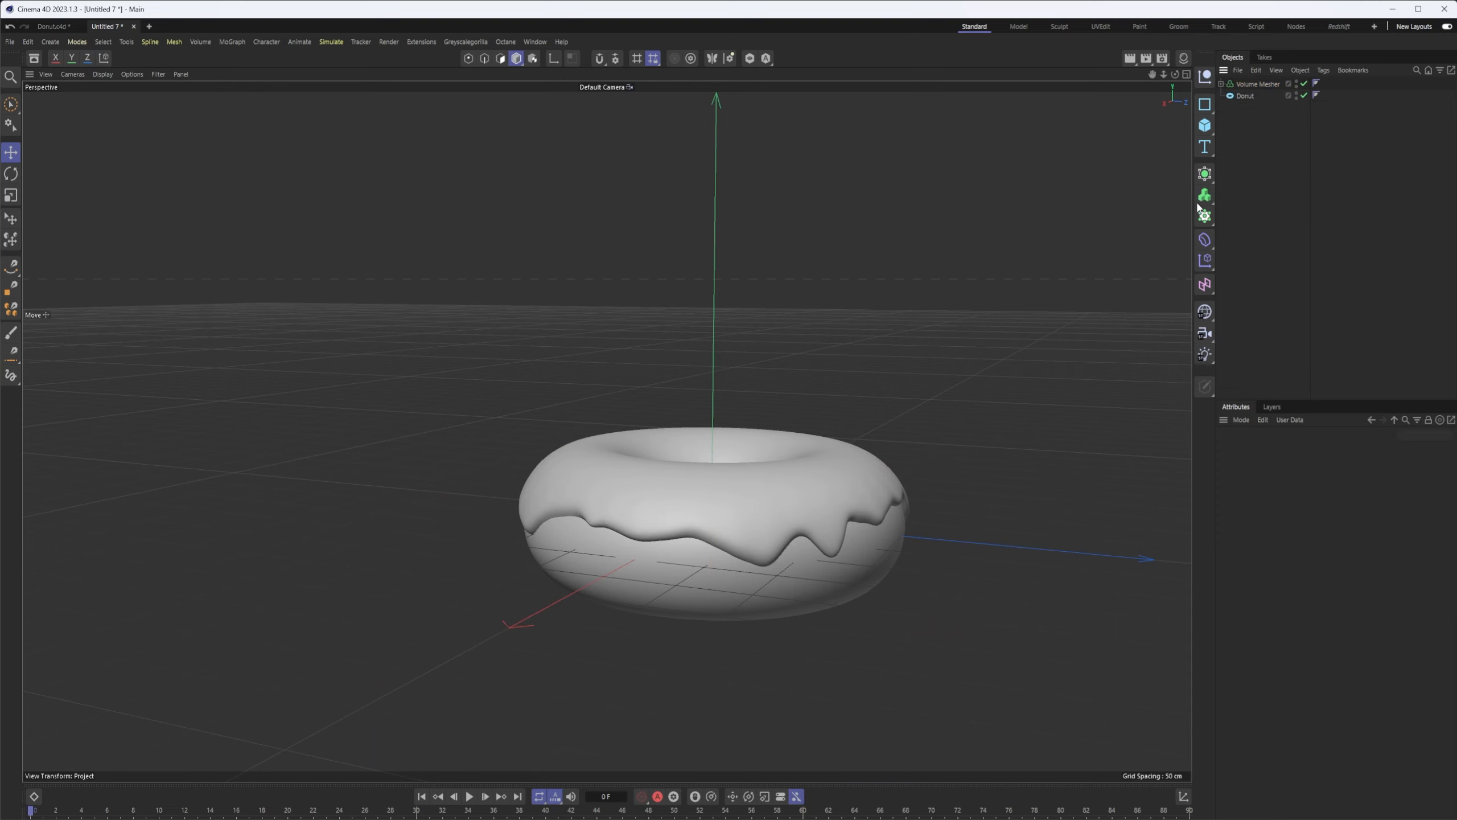
- Add a Capsule beside the donut and scale it down to about 2.1 cm radius and 8.4 cm height
click(1205, 126)
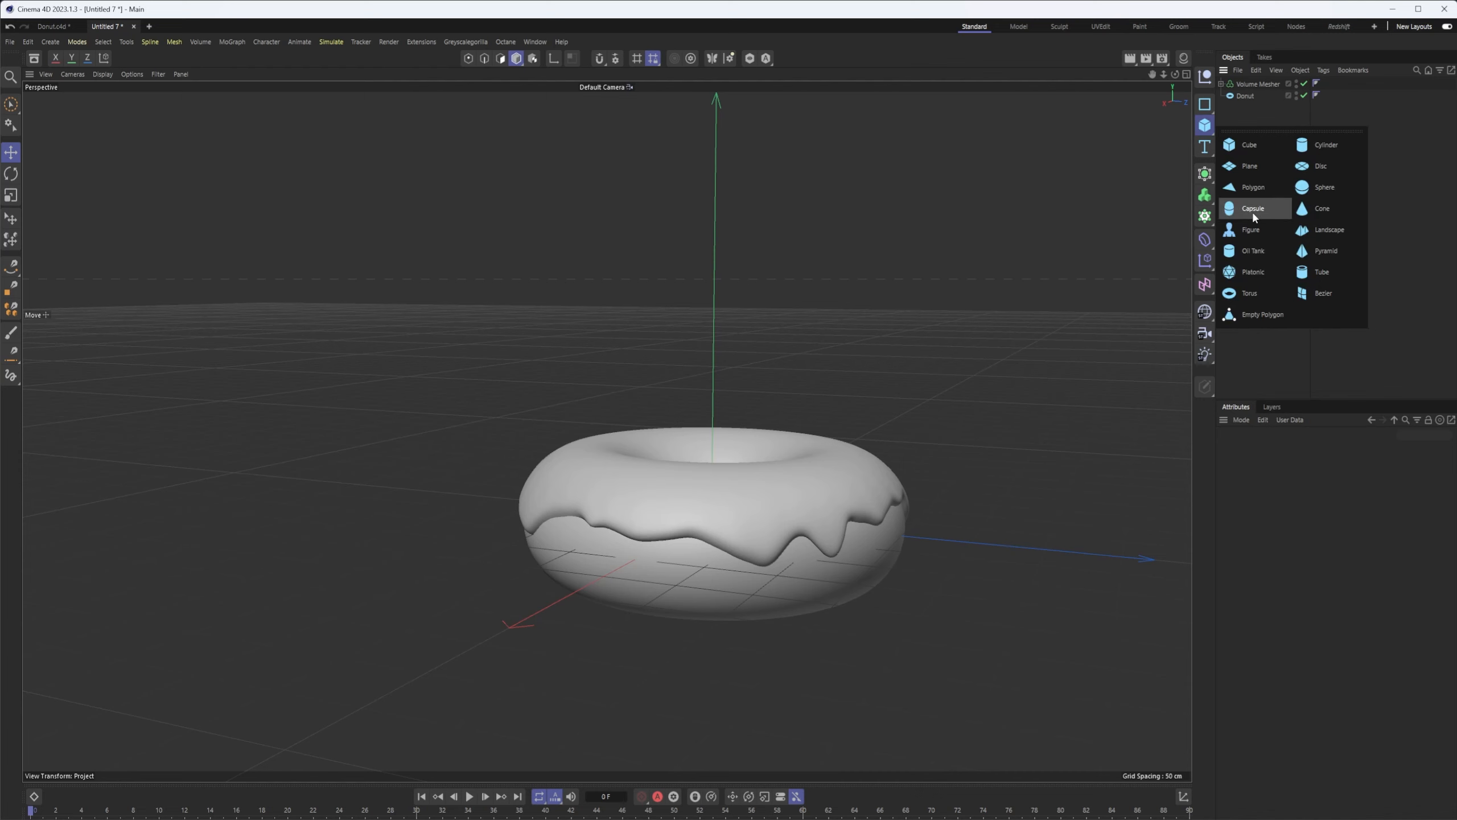
click(1252, 212)
drag(838, 523, 1101, 554)
key(t)
drag(1046, 307, 631, 432)
- Increase the Capsule's height to give it an elongated sprinkle shape
click(1248, 84)
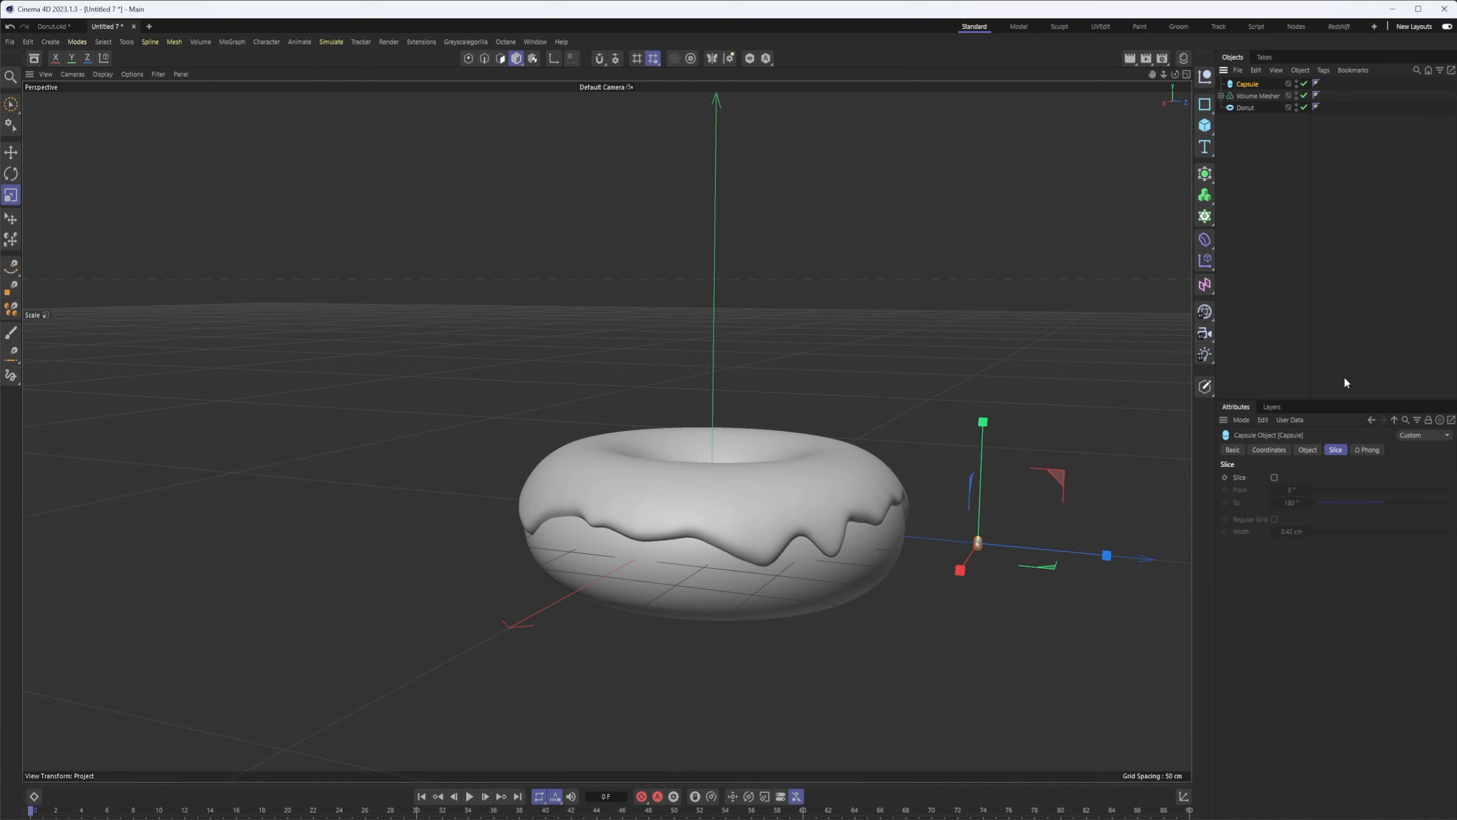
click(1306, 451)
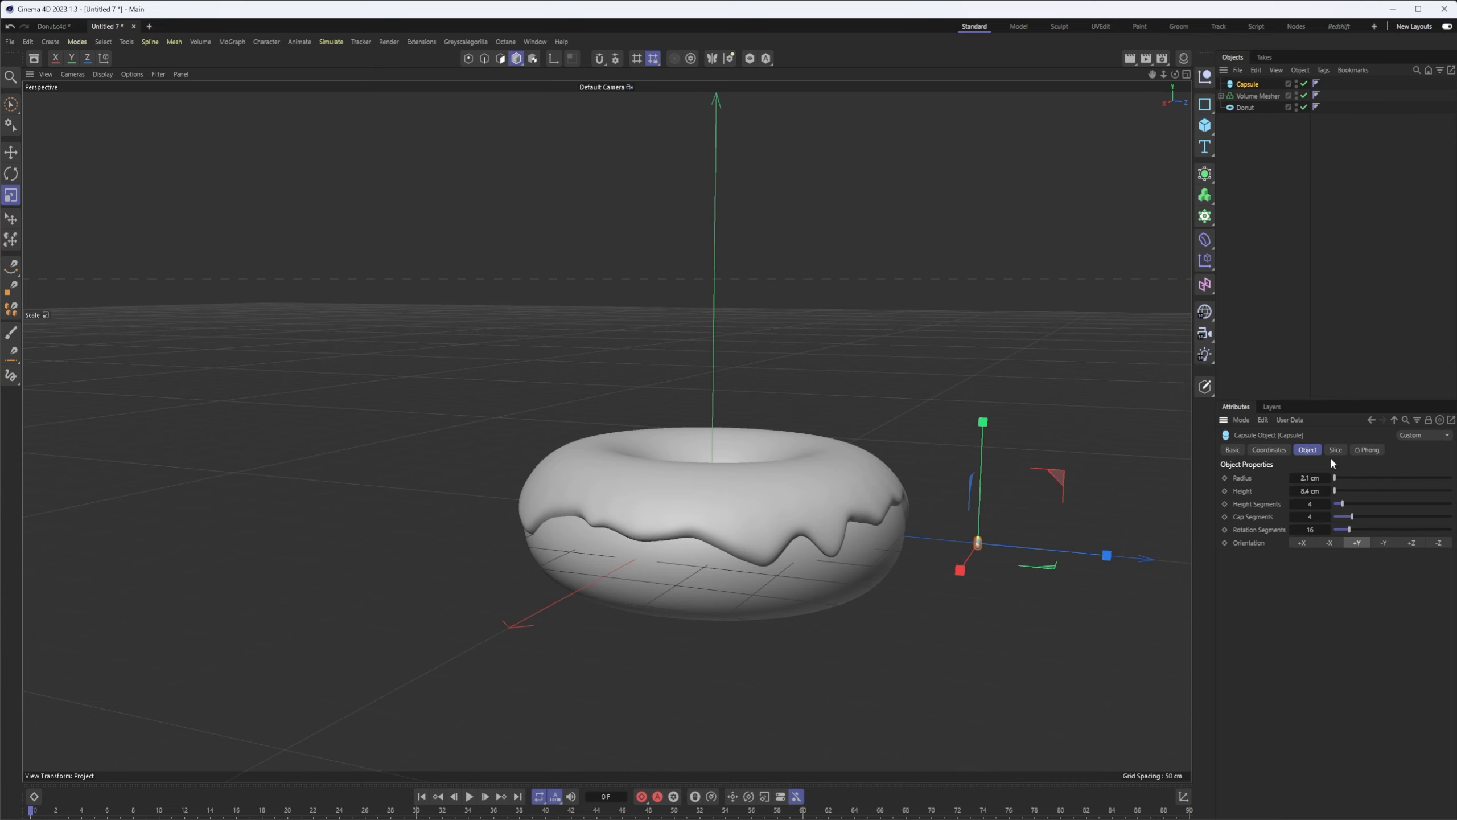
click(1328, 492)
alt+drag(602, 439, 982, 559)
- Add a Cloner as the parent of the Capsule and set its mode to Object
alt+click(1205, 216)
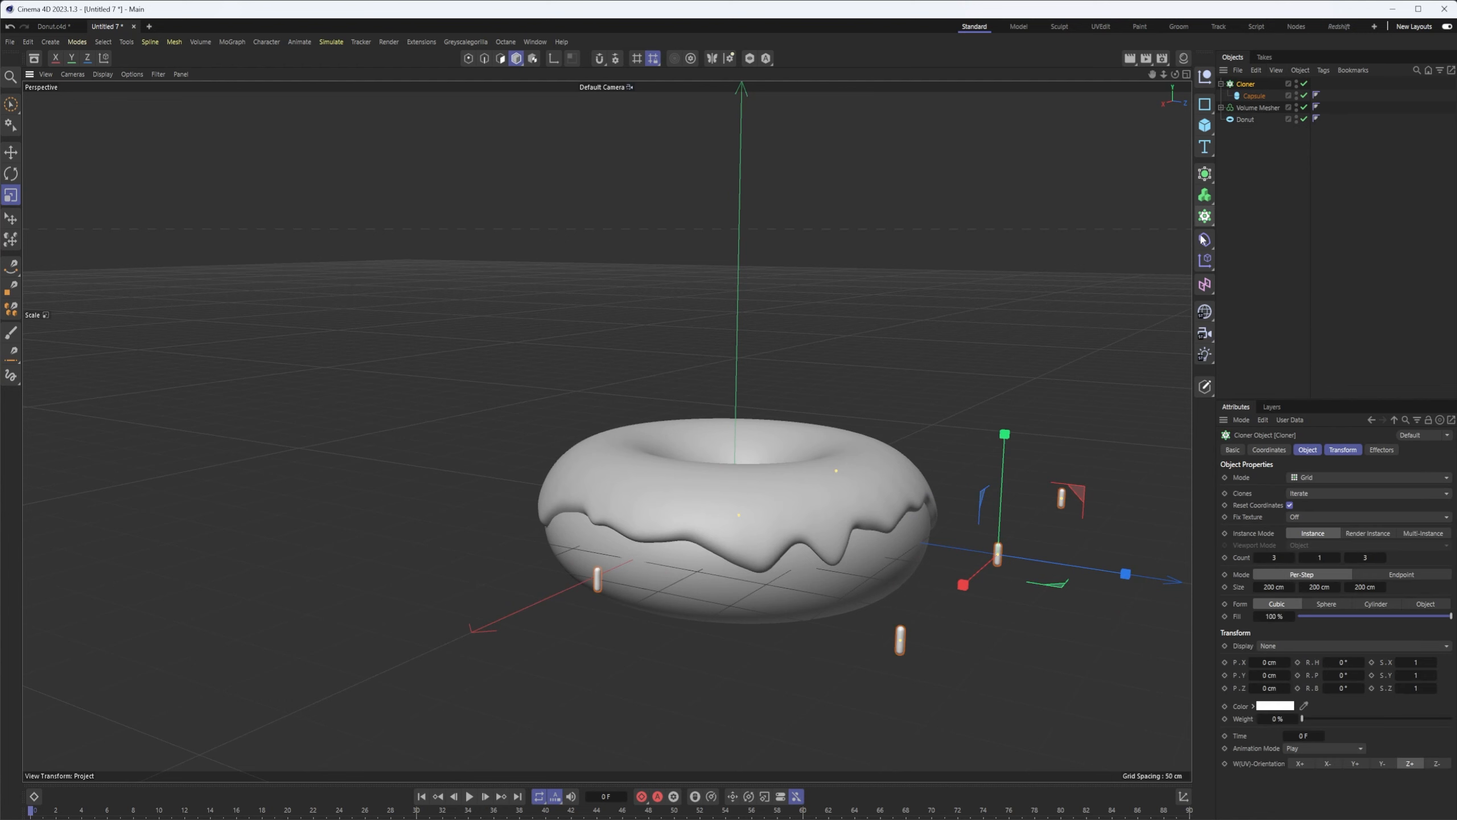
alt+drag(1078, 452, 1012, 419)
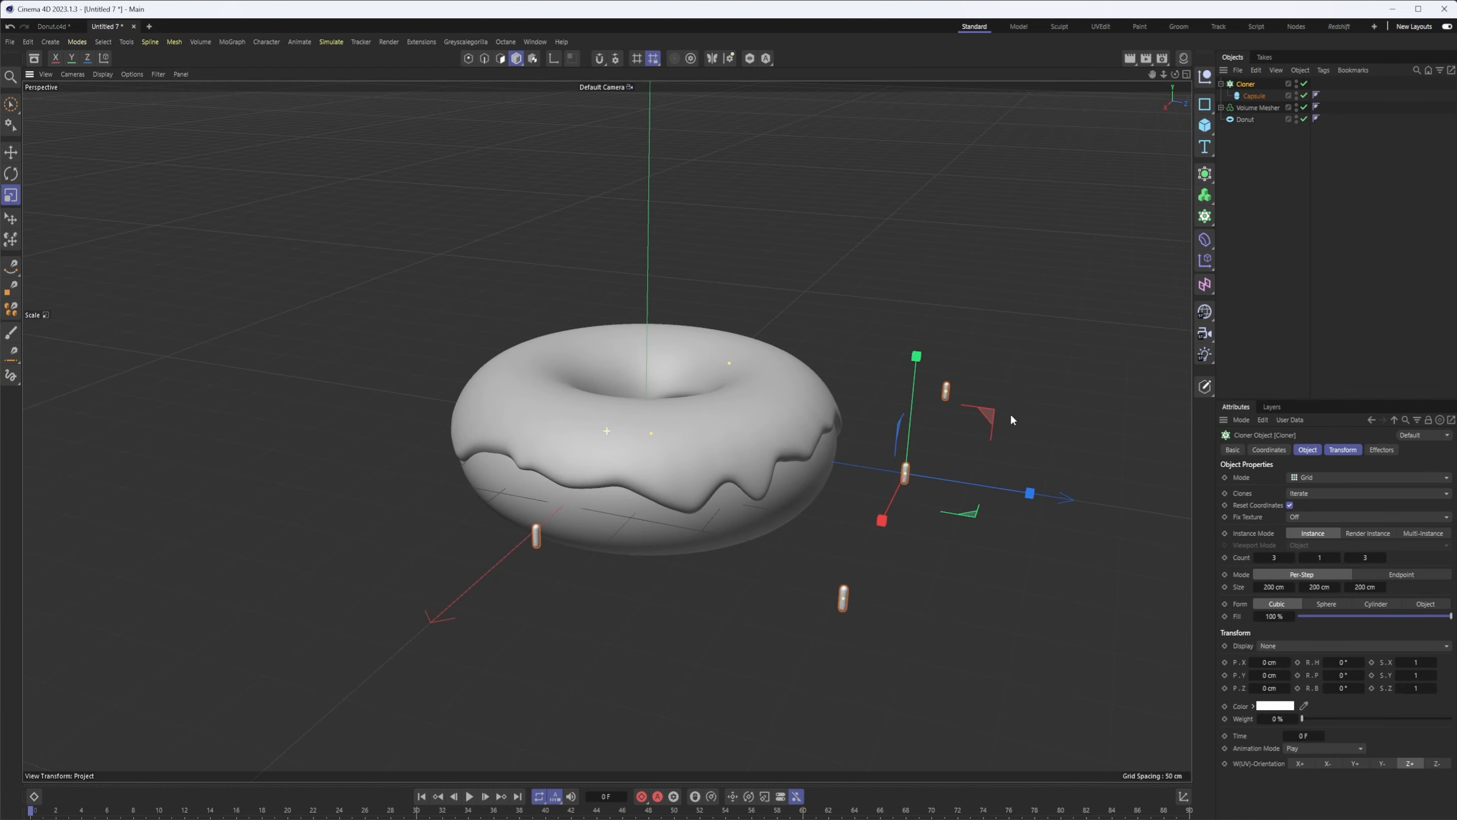
click(1313, 478)
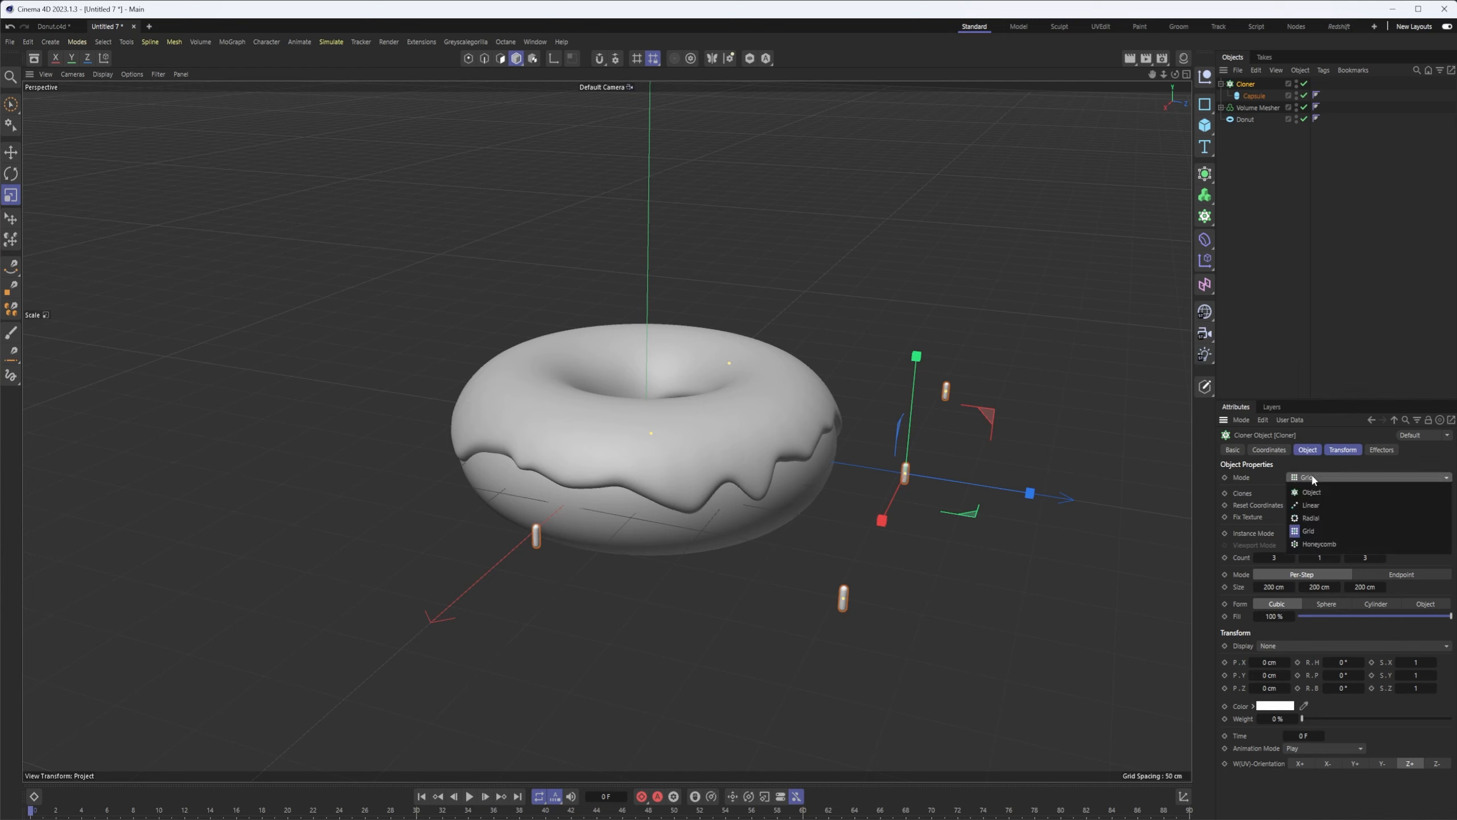
click(1313, 492)
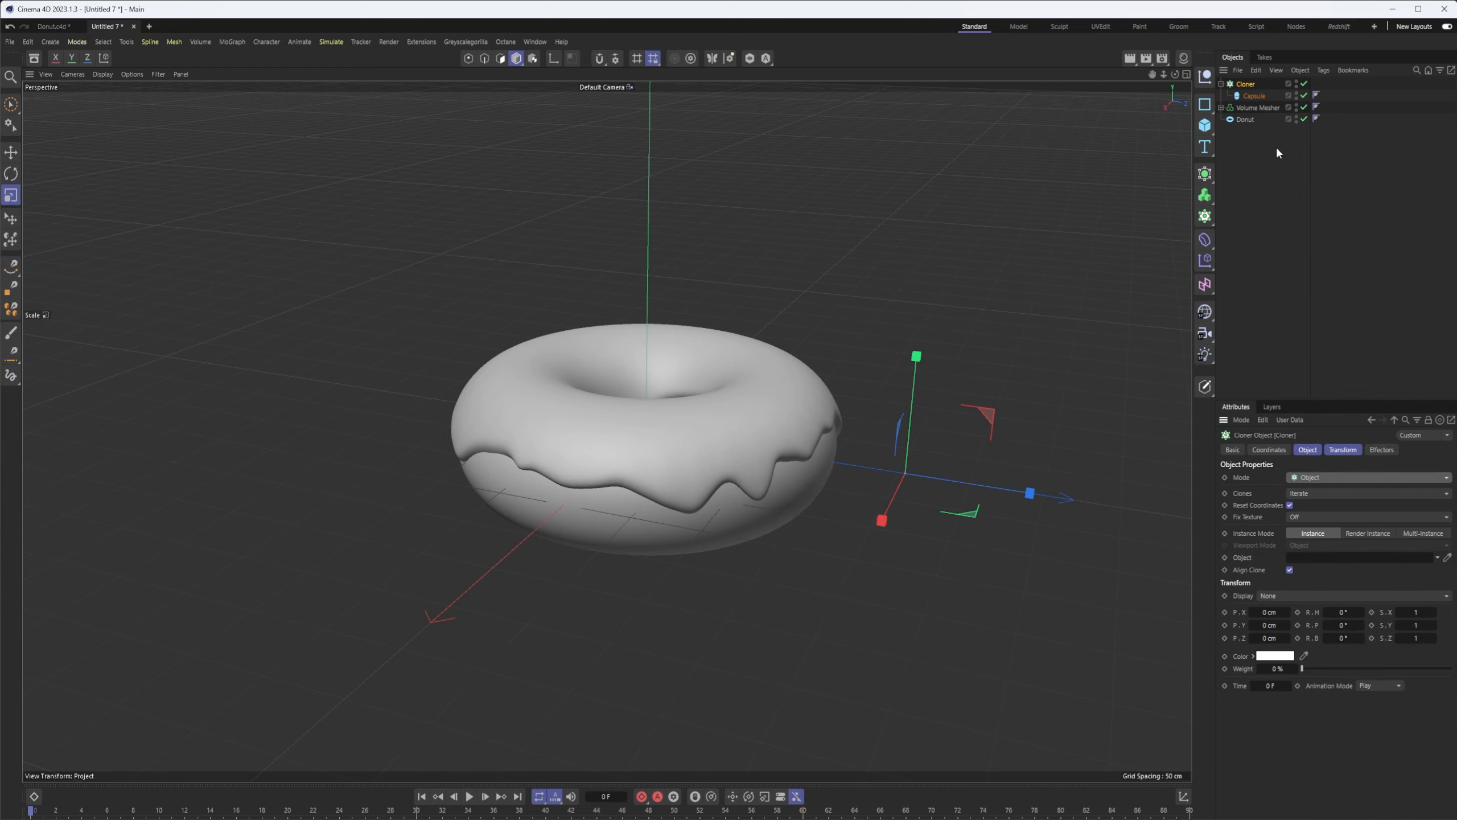
- Assign the Volume Mesher as the Cloner's target object and set the clone count to 109
drag(1255, 109, 1312, 556)
alt+drag(674, 367, 670, 402)
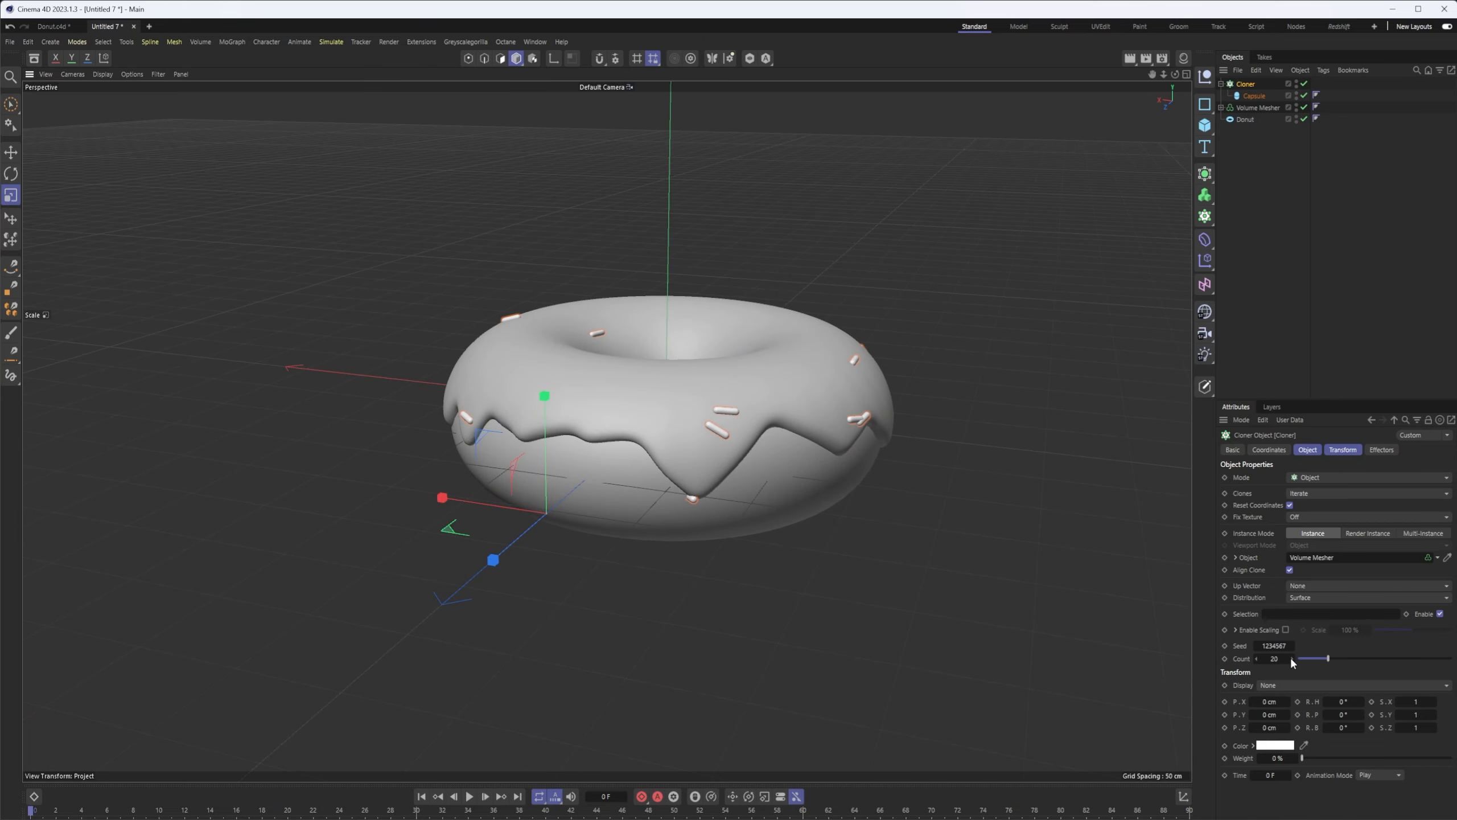
drag(1298, 657, 1294, 661)
alt+drag(821, 456, 1089, 506)
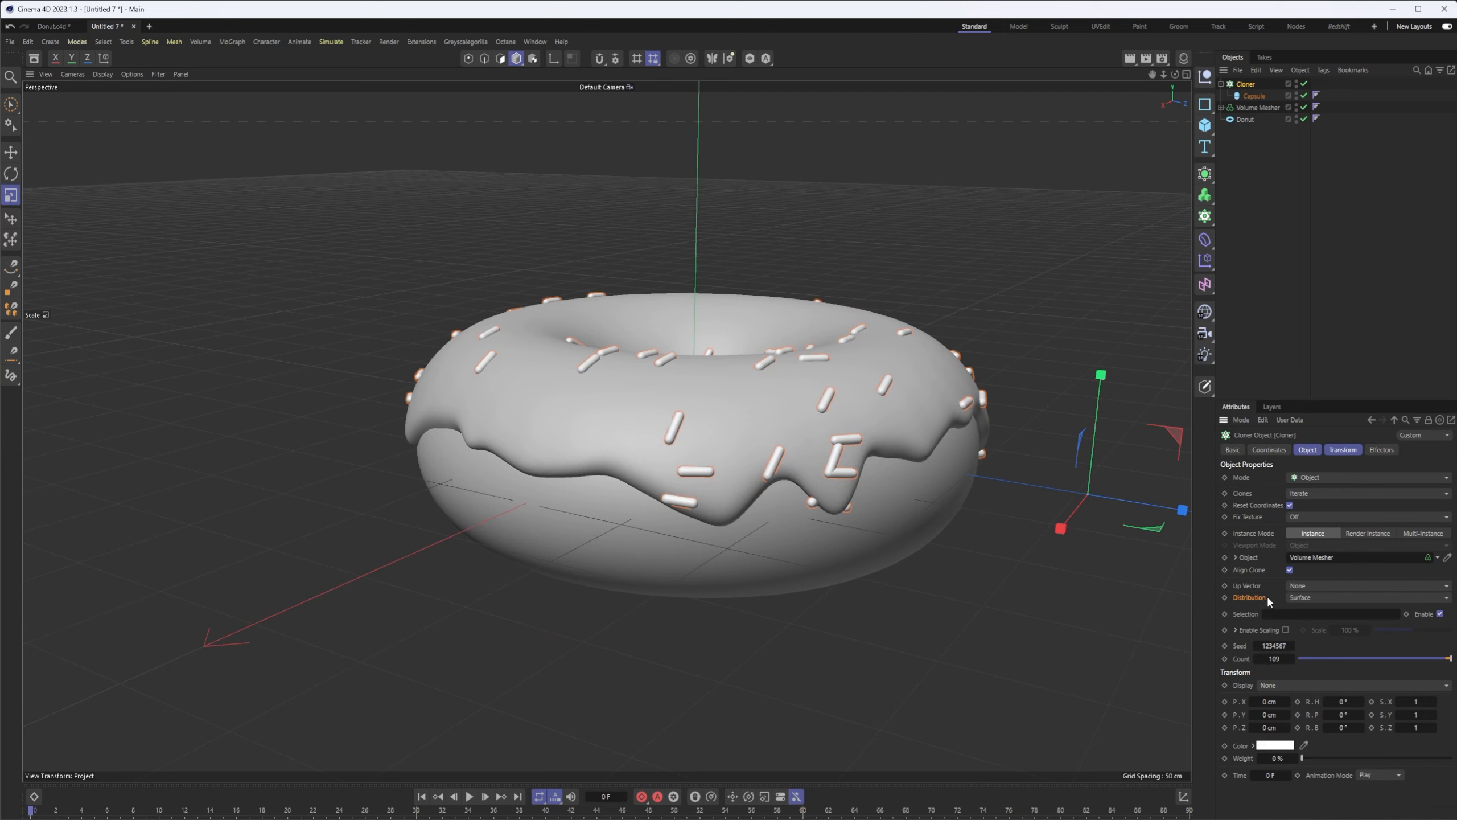
- Compare the sprinkles with Align Clone off and on, and examine their distribution over the icing from several sides
click(1289, 569)
click(1290, 569)
alt+drag(894, 481, 832, 485)
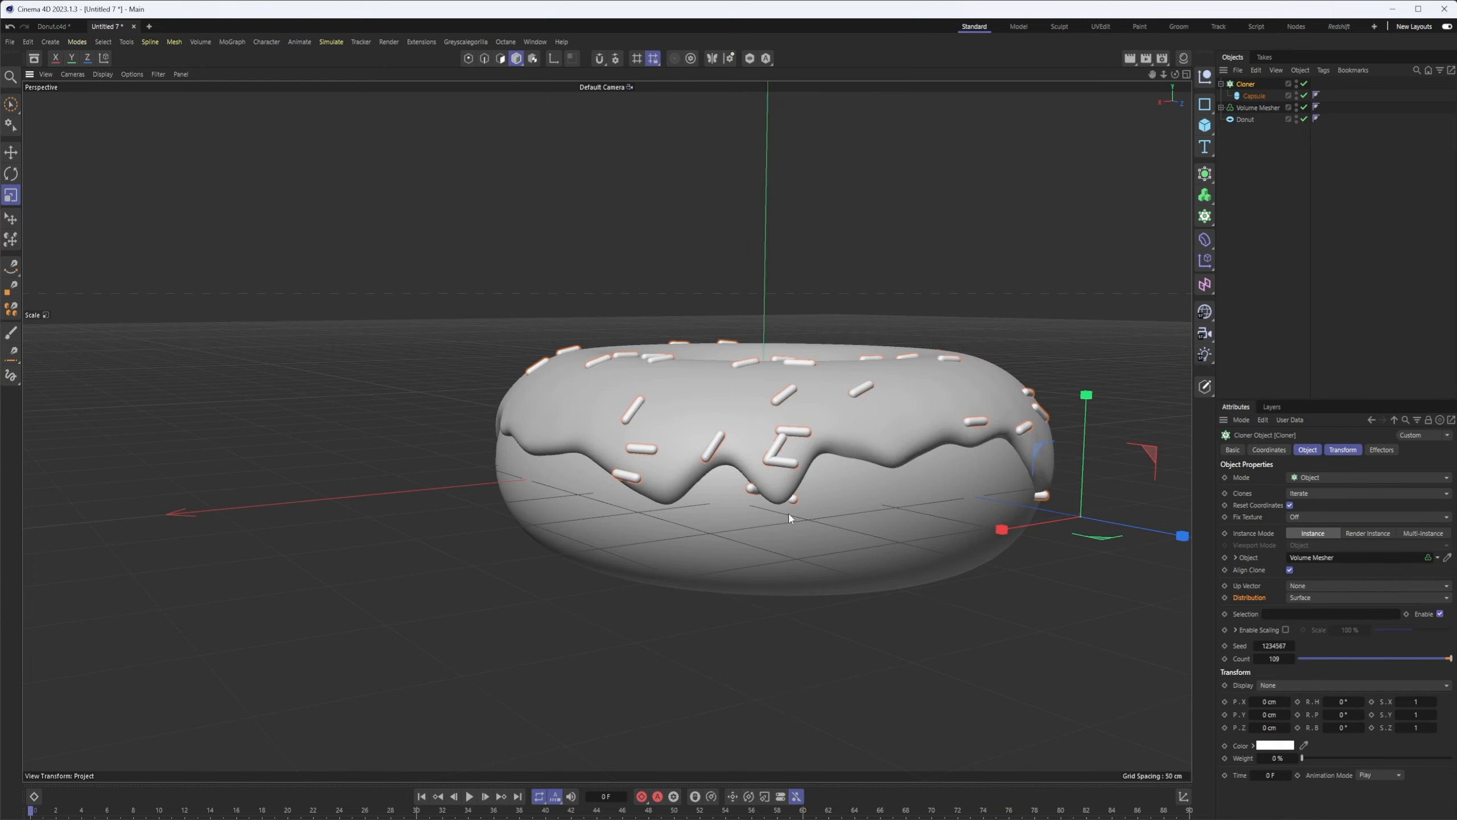
alt+drag(777, 508, 877, 552)
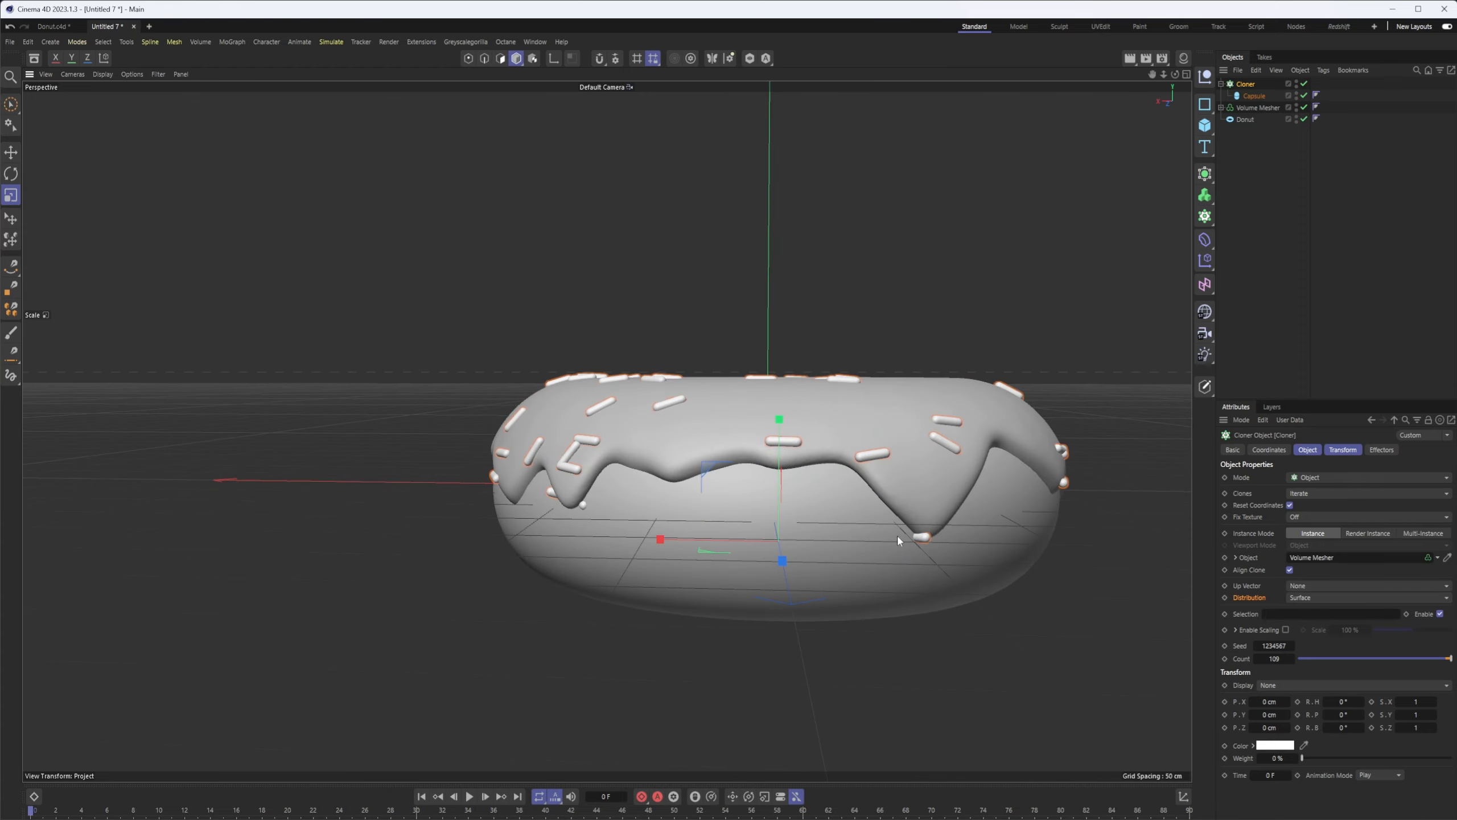
click(930, 503)
alt+drag(936, 502, 1093, 359)
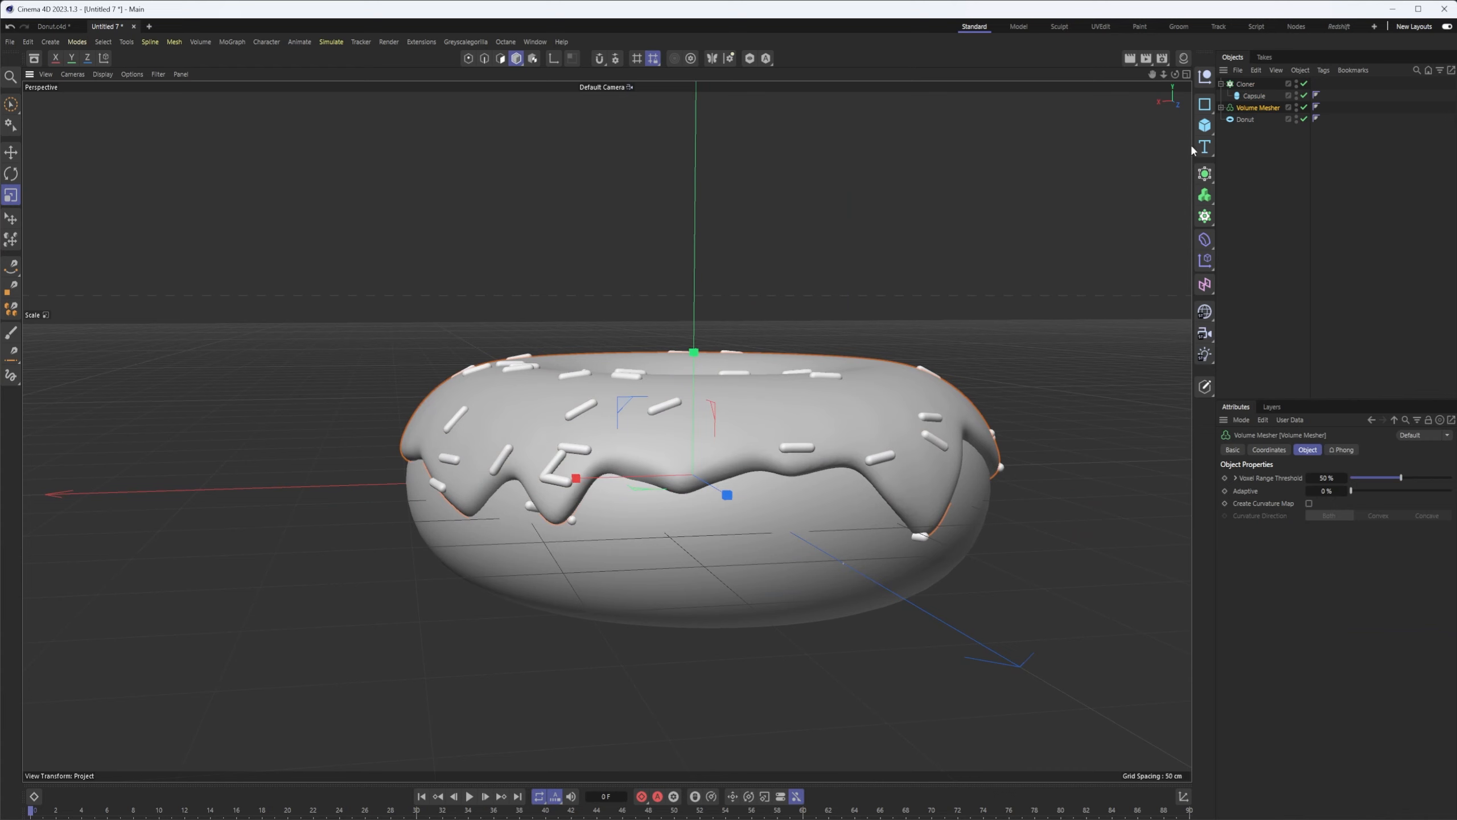
alt+drag(751, 438, 841, 467)
- Add a Random effector to the Cloner and disable its position randomization
click(1244, 85)
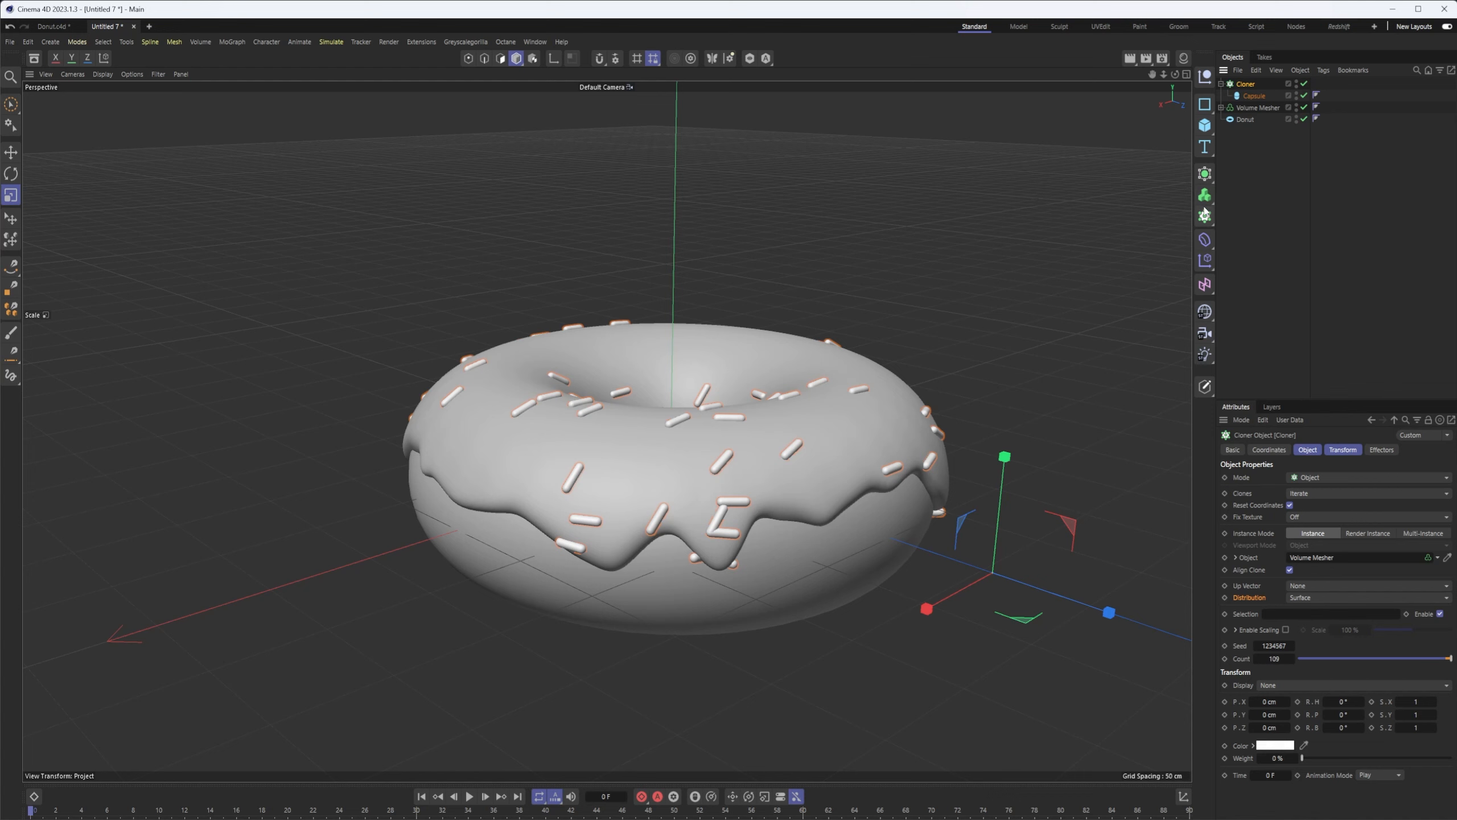
click(1205, 242)
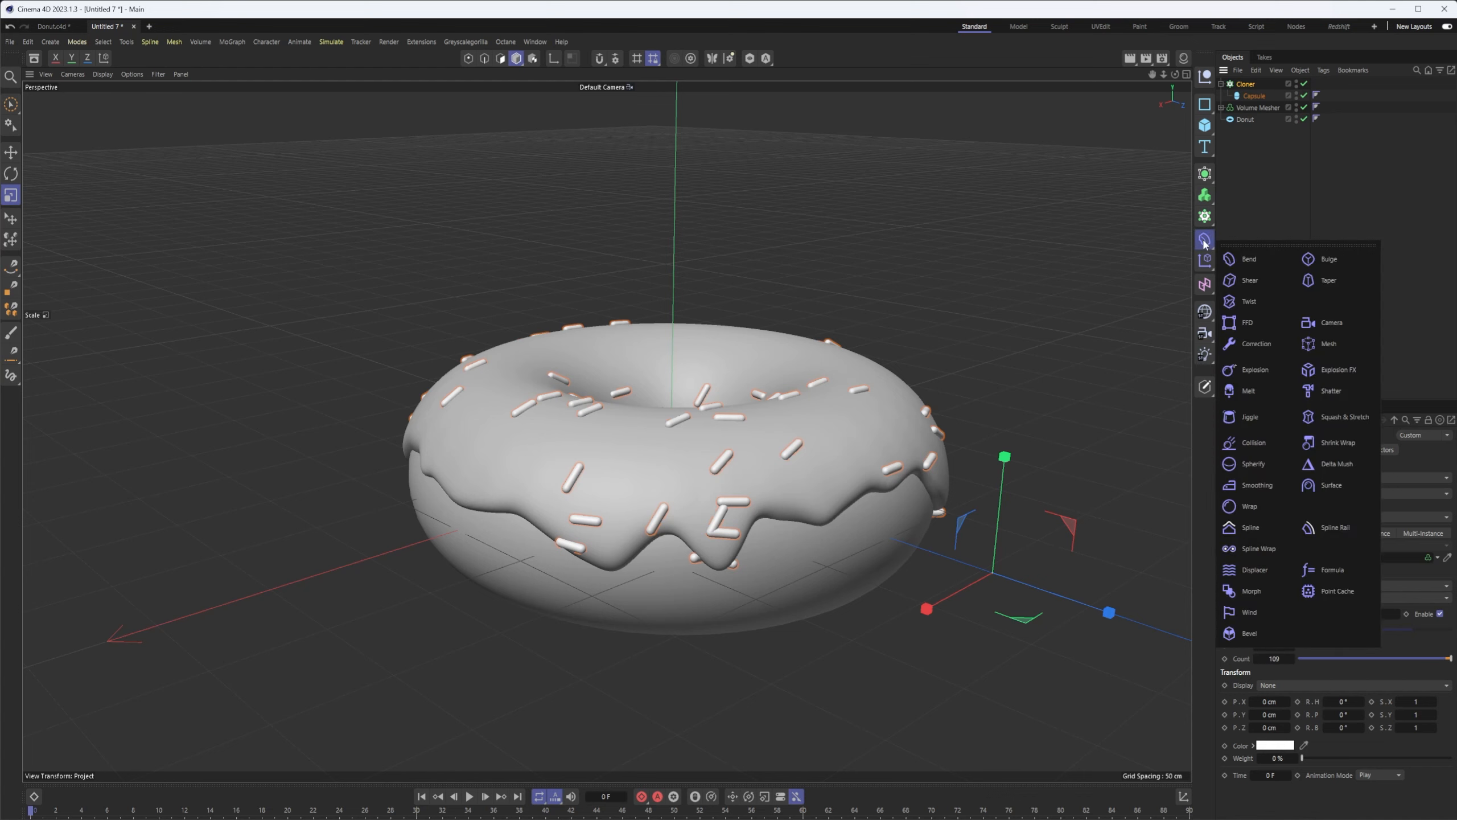
click(1205, 261)
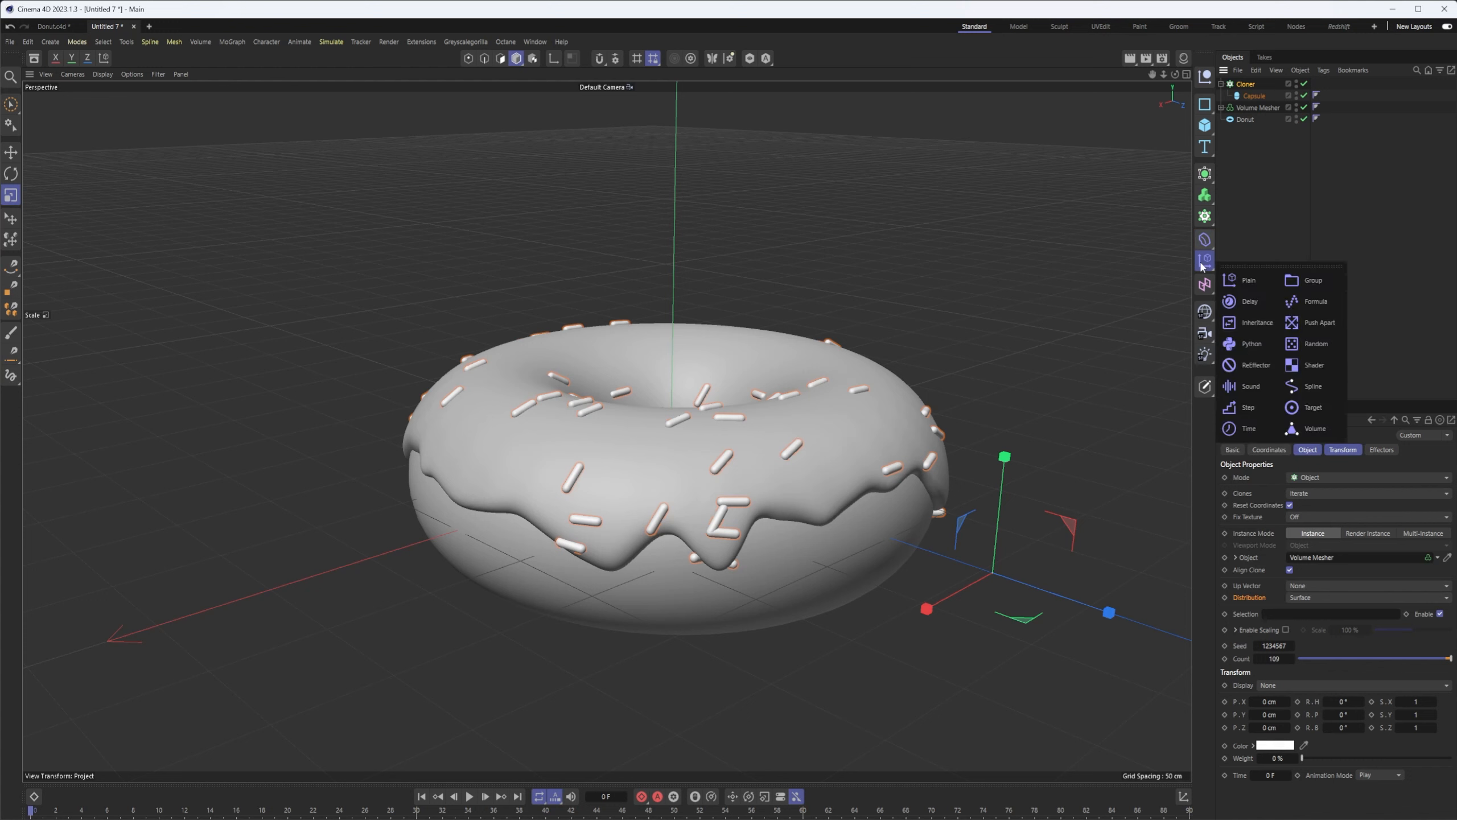
click(1303, 344)
click(1346, 452)
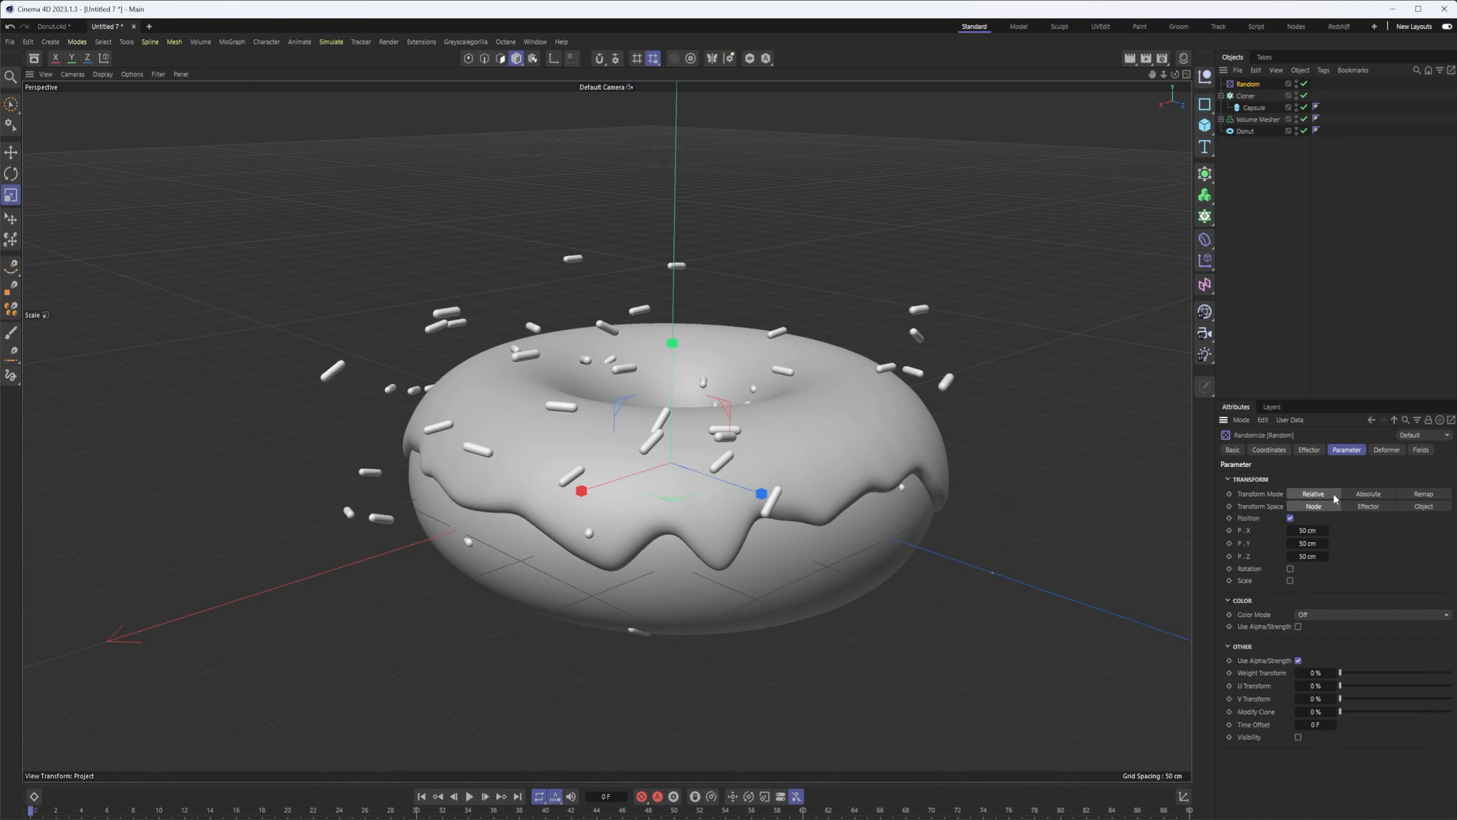
click(1290, 519)
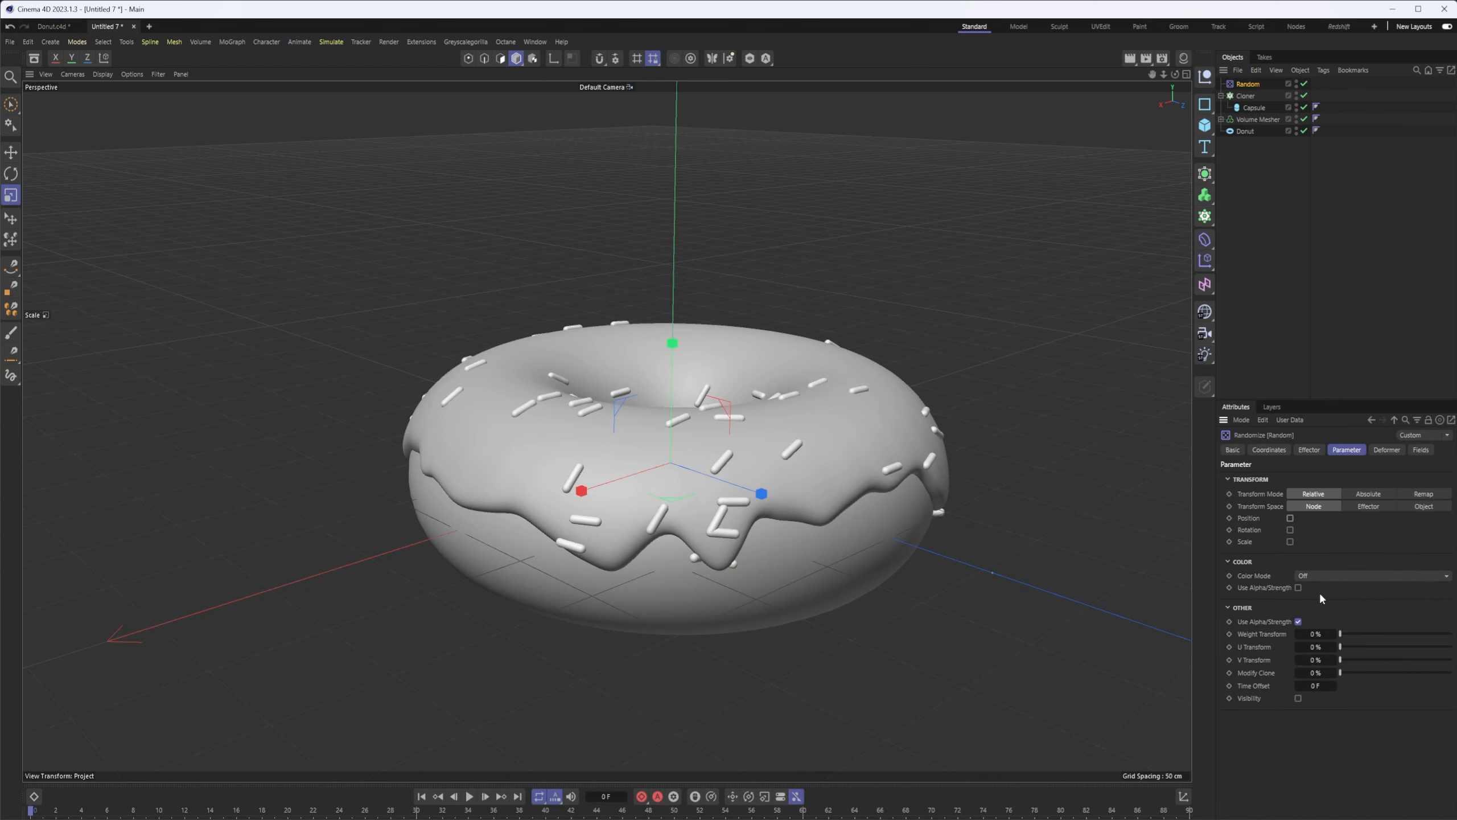
- Enable rotation randomization on the Random effector and set its bank rotation (R.B) to 183°
click(1290, 541)
click(1290, 541)
click(1290, 530)
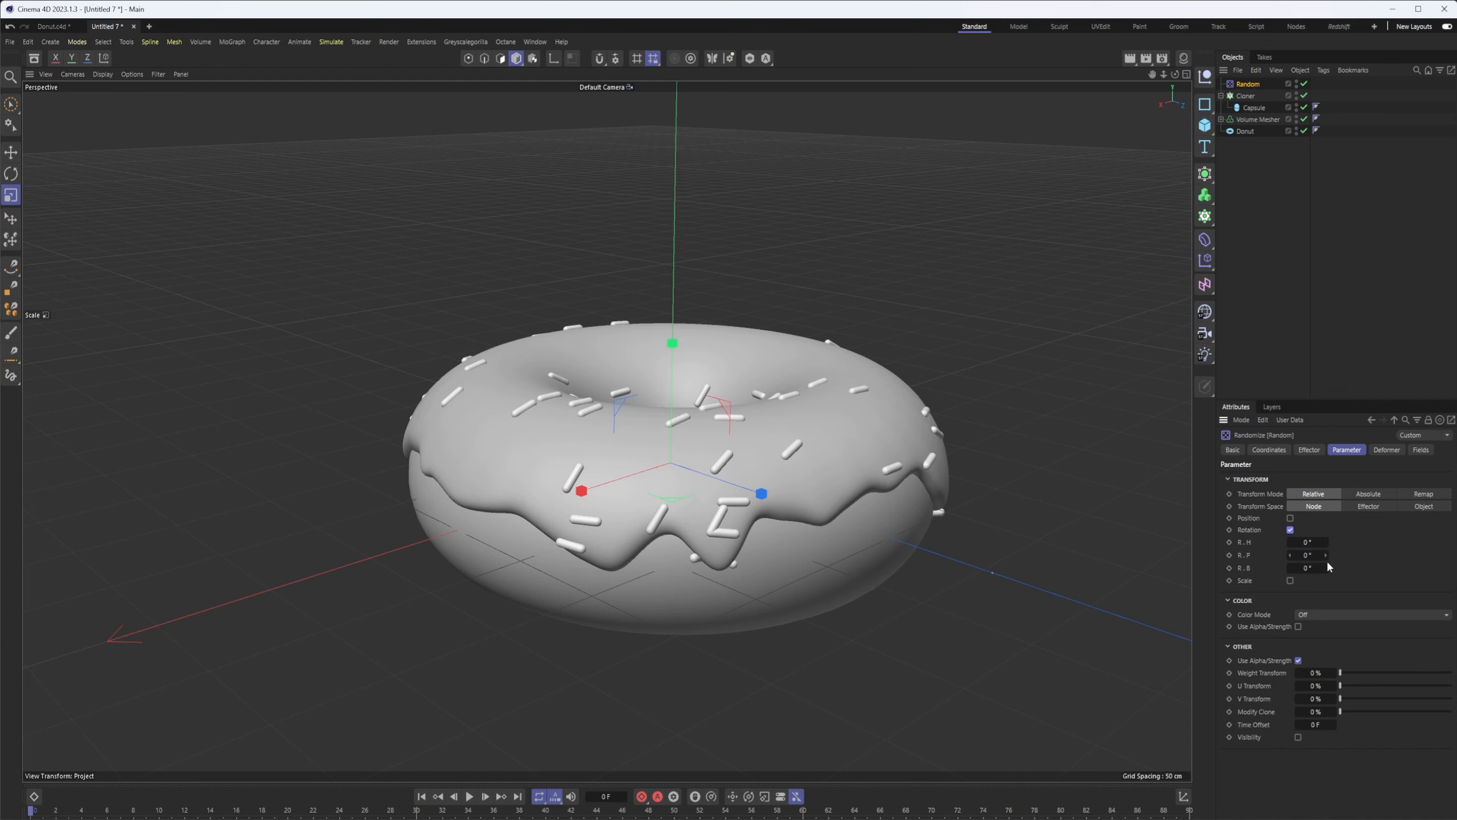
drag(1328, 568, 1325, 568)
alt+drag(839, 416, 804, 494)
alt+drag(1088, 556, 870, 445)
alt+middle_drag(871, 445, 779, 430)
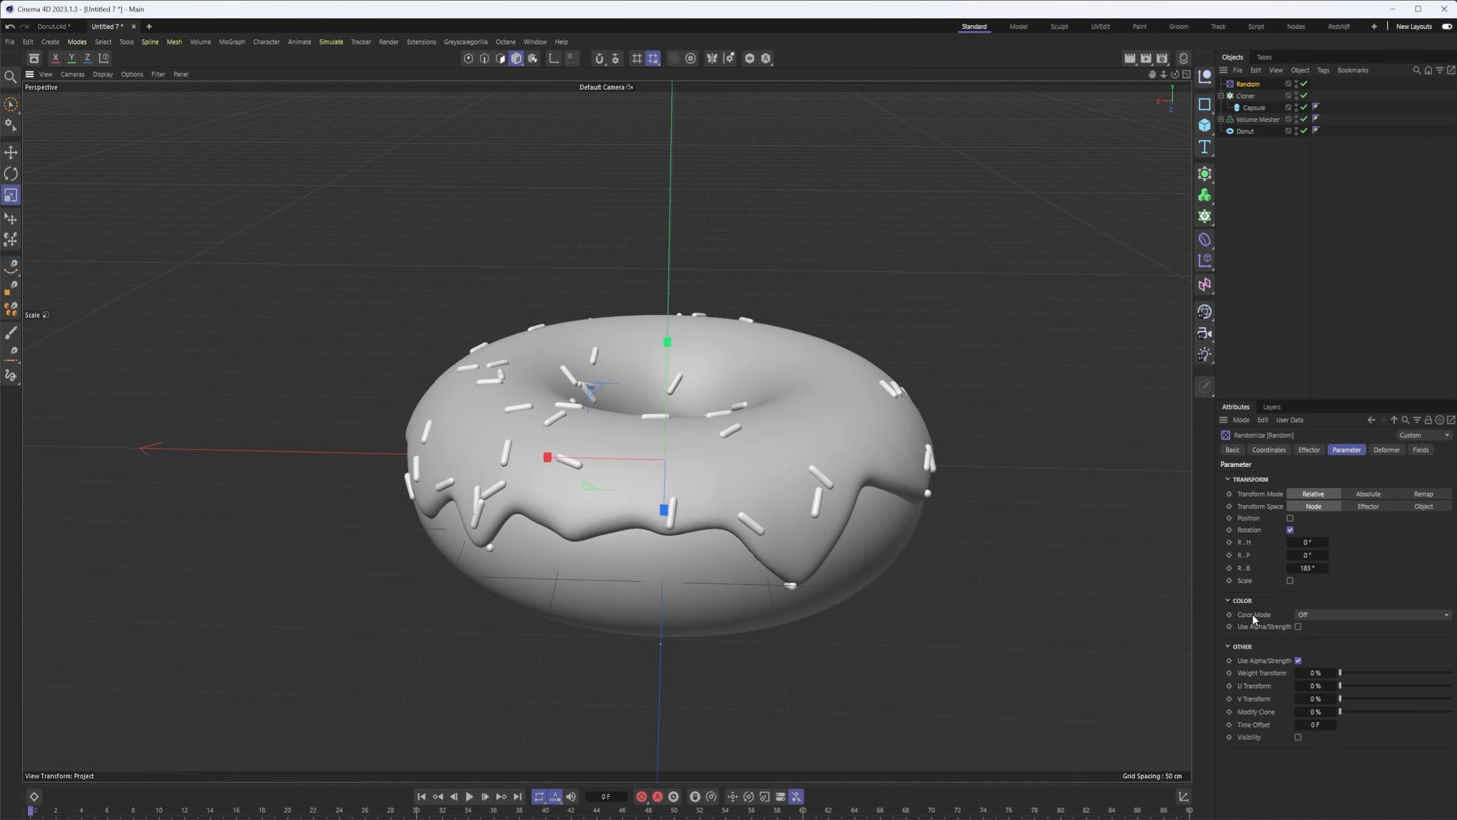
- Set the Random effector's color mode to Effector Color and inspect the colored sprinkles from several sides
click(1341, 618)
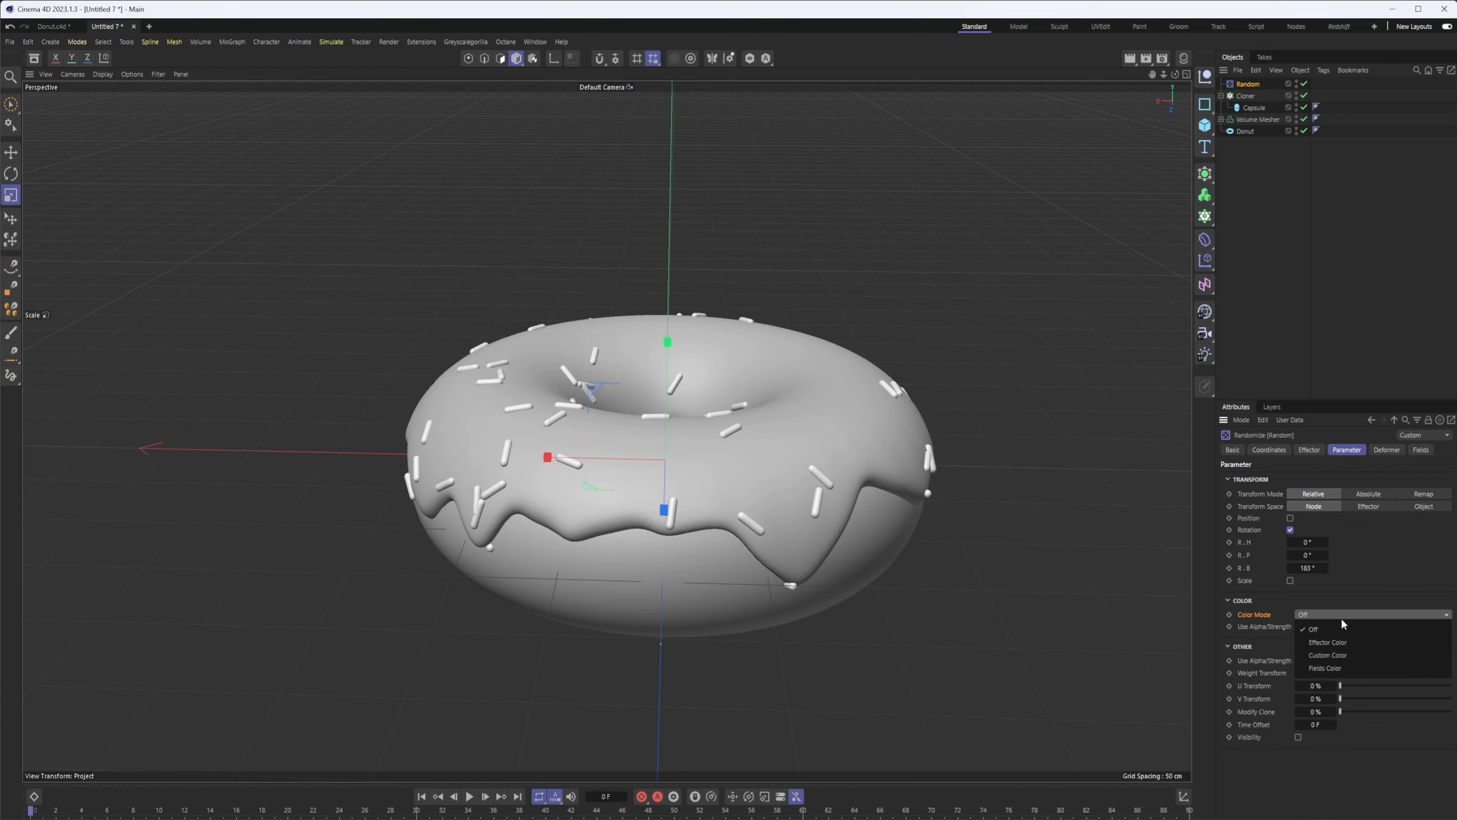
click(1342, 646)
alt+middle_drag(776, 439, 808, 464)
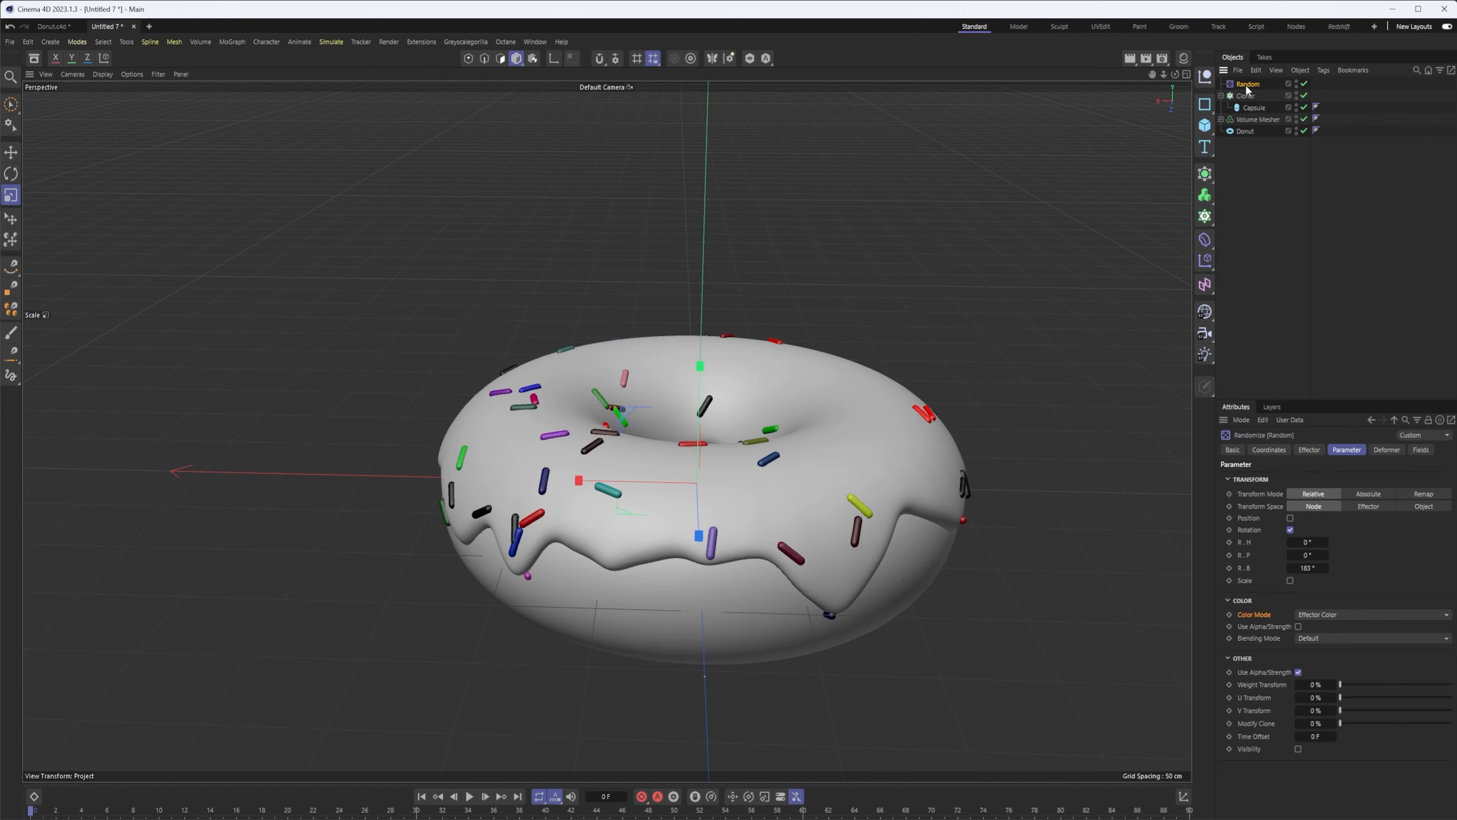
alt+drag(852, 475, 751, 353)
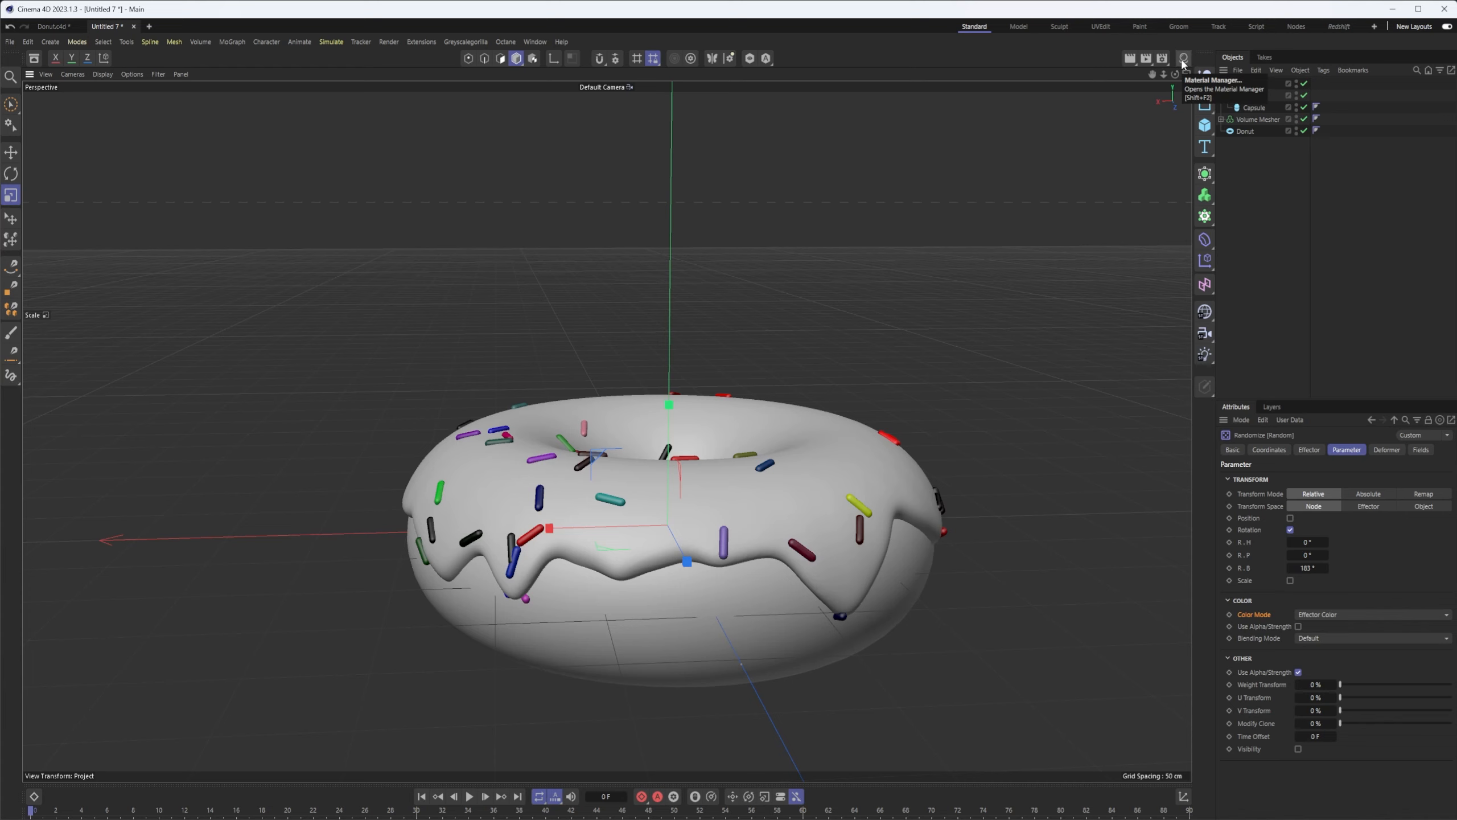
alt+drag(895, 351, 887, 339)
alt+drag(979, 225, 910, 266)
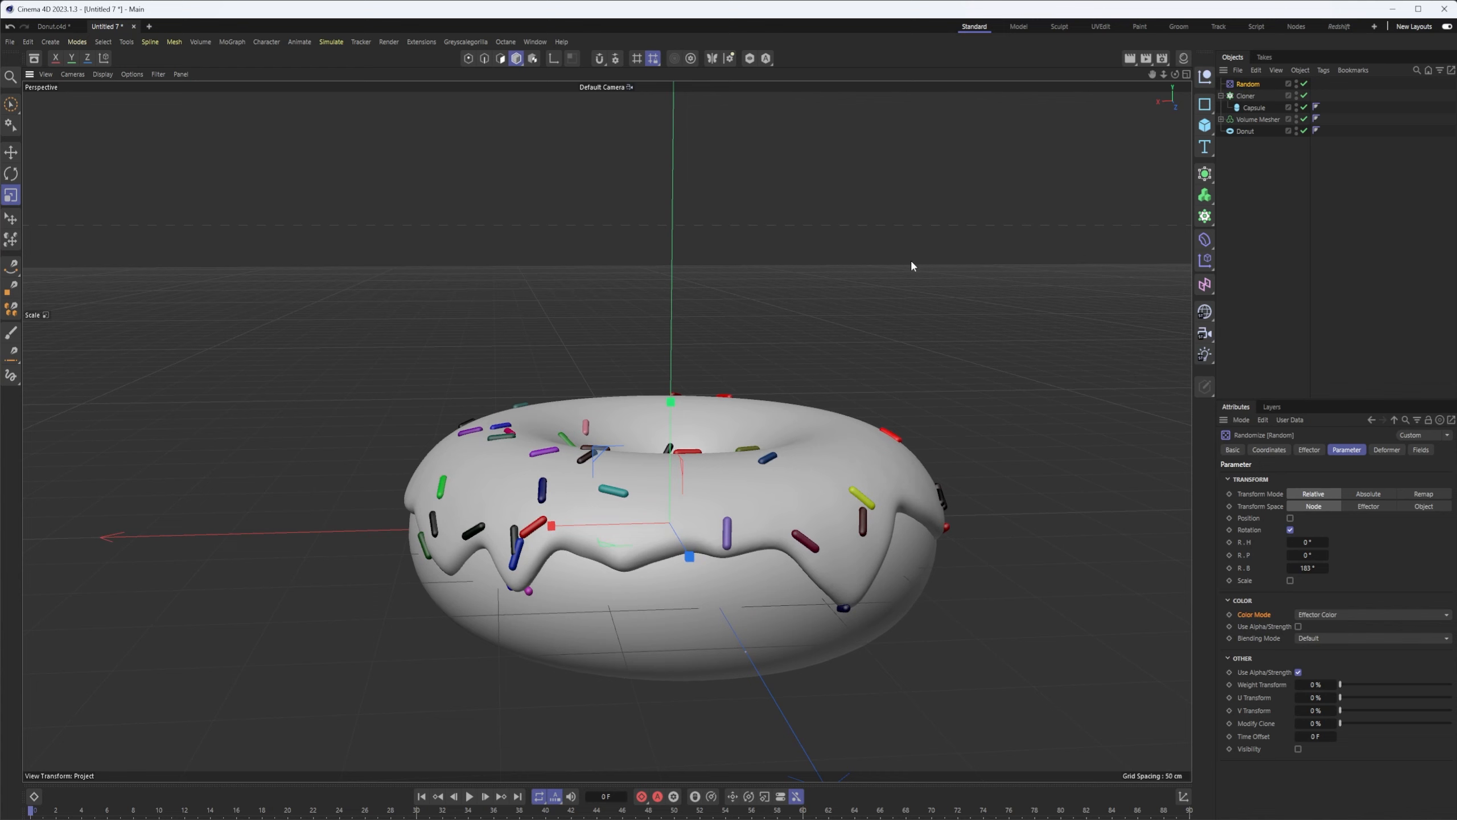
alt+drag(774, 415, 873, 406)
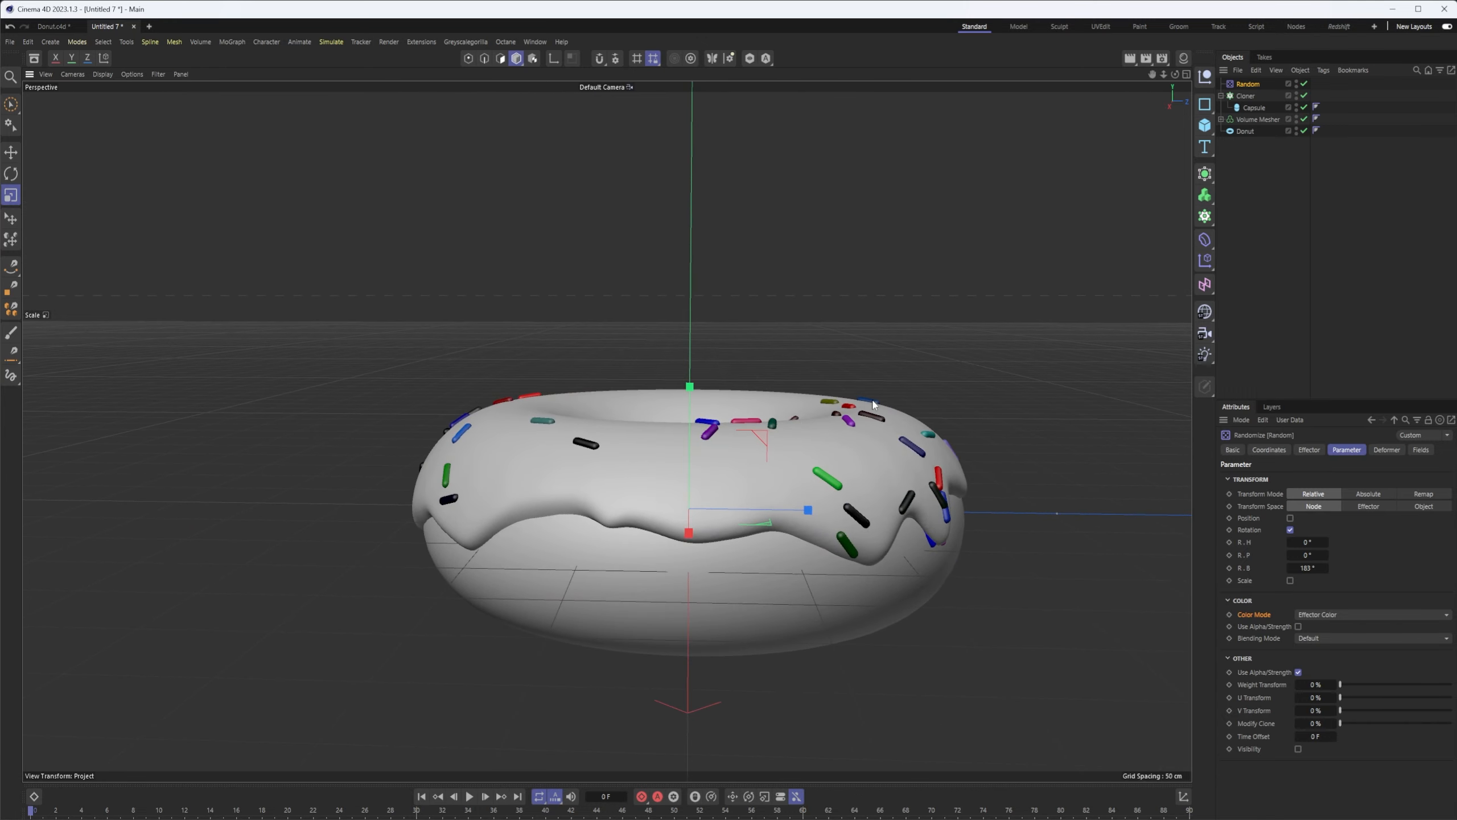
- Increase the Cloner's seed to 1234578 to redistribute the sprinkles over the icing
key(e)
click(1252, 96)
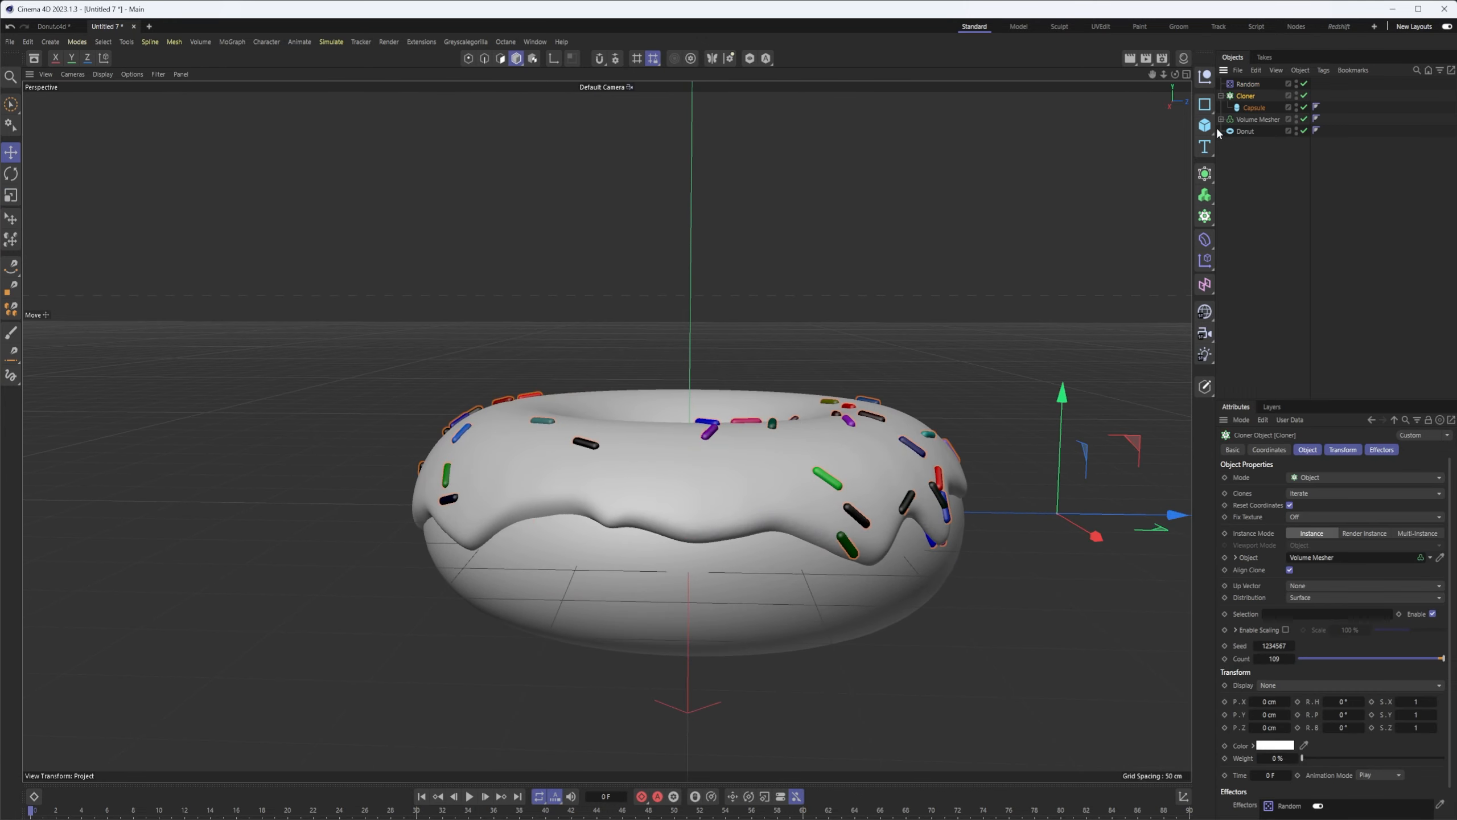
click(1315, 452)
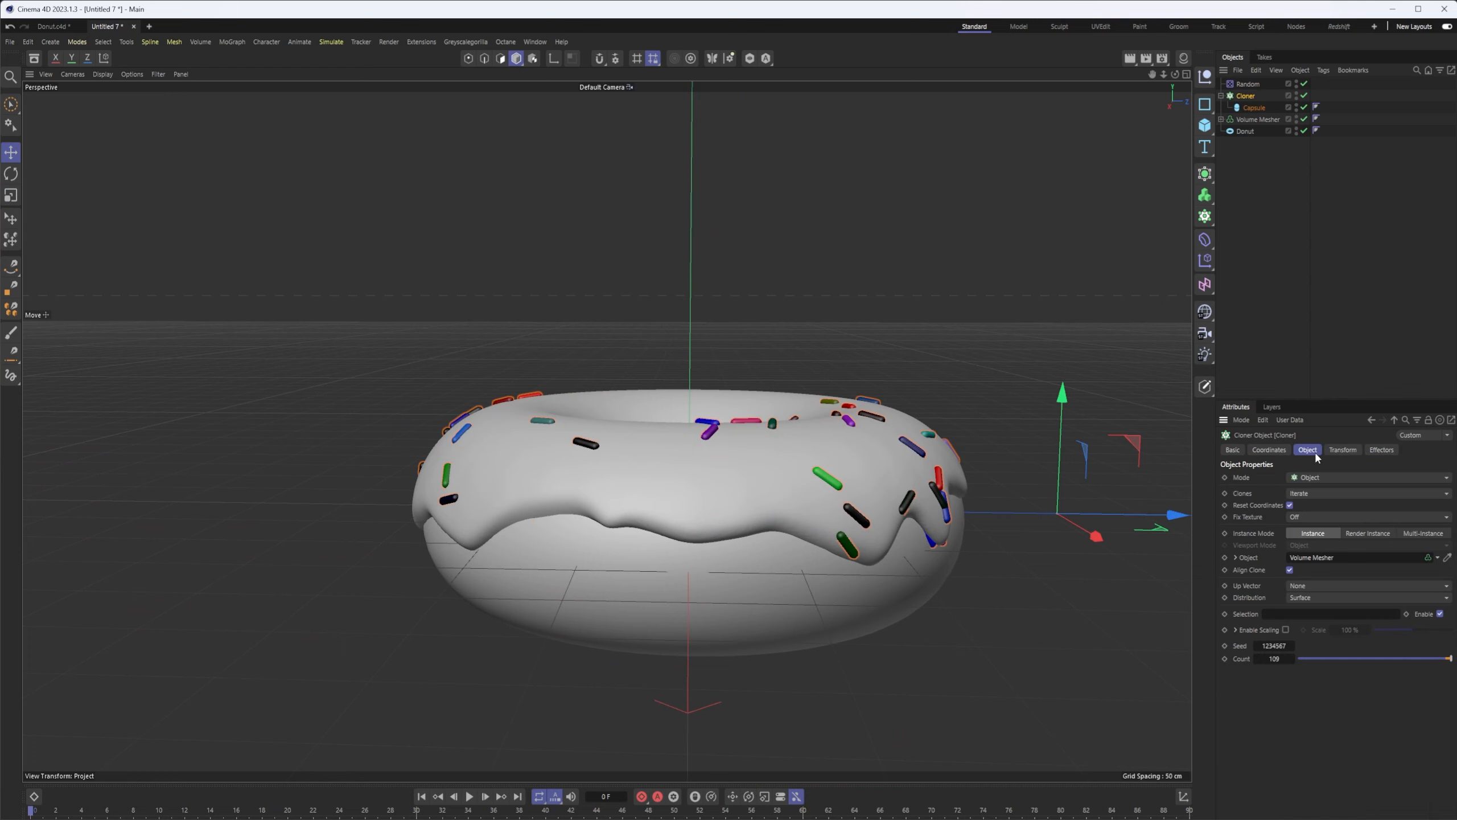
click(1292, 647)
click(1292, 647)
click(1291, 647)
click(1291, 647)
click(1292, 647)
click(1292, 647)
click(1292, 646)
click(1292, 646)
click(1292, 647)
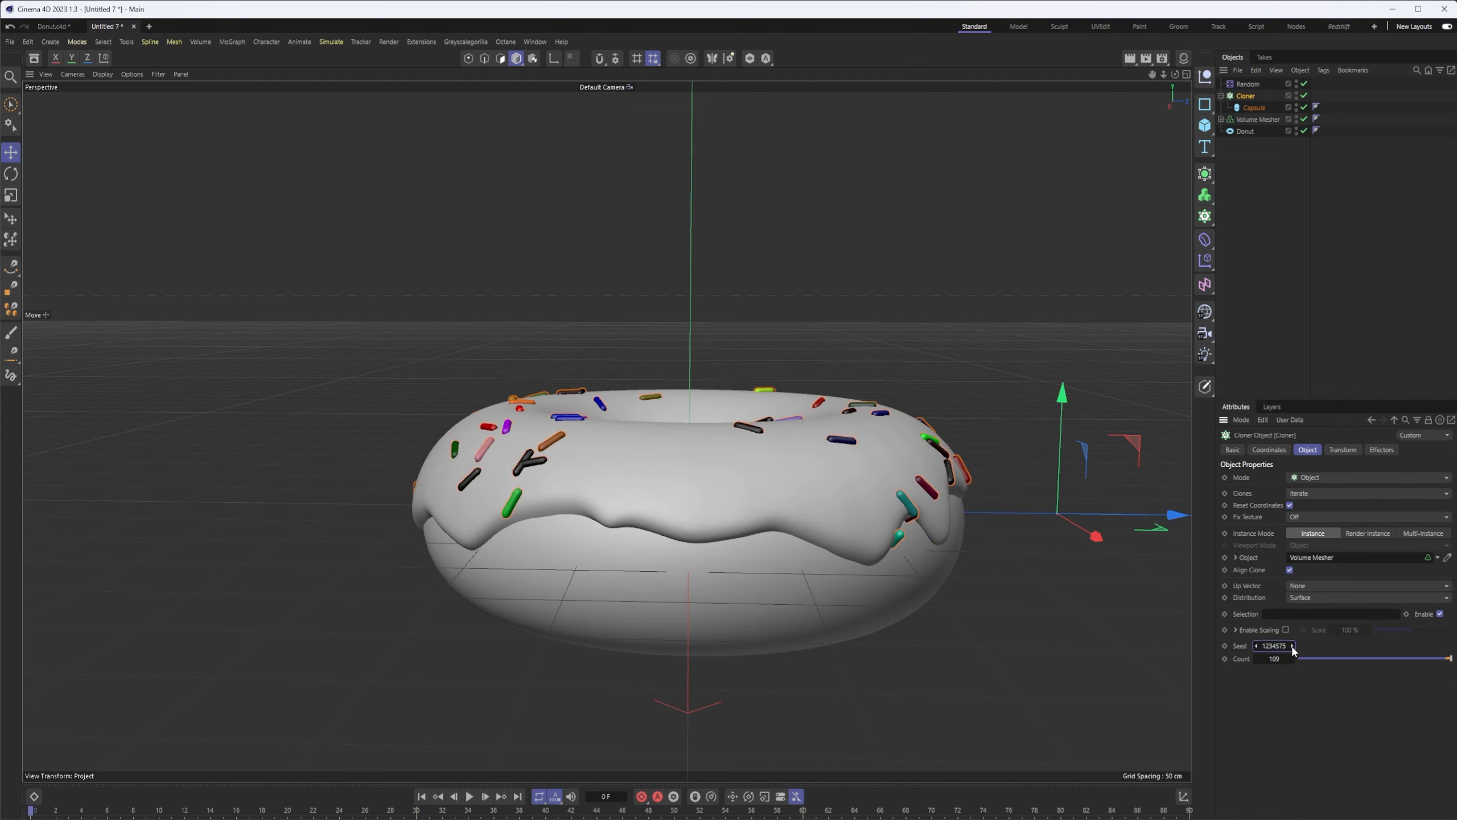
click(1291, 647)
click(1292, 647)
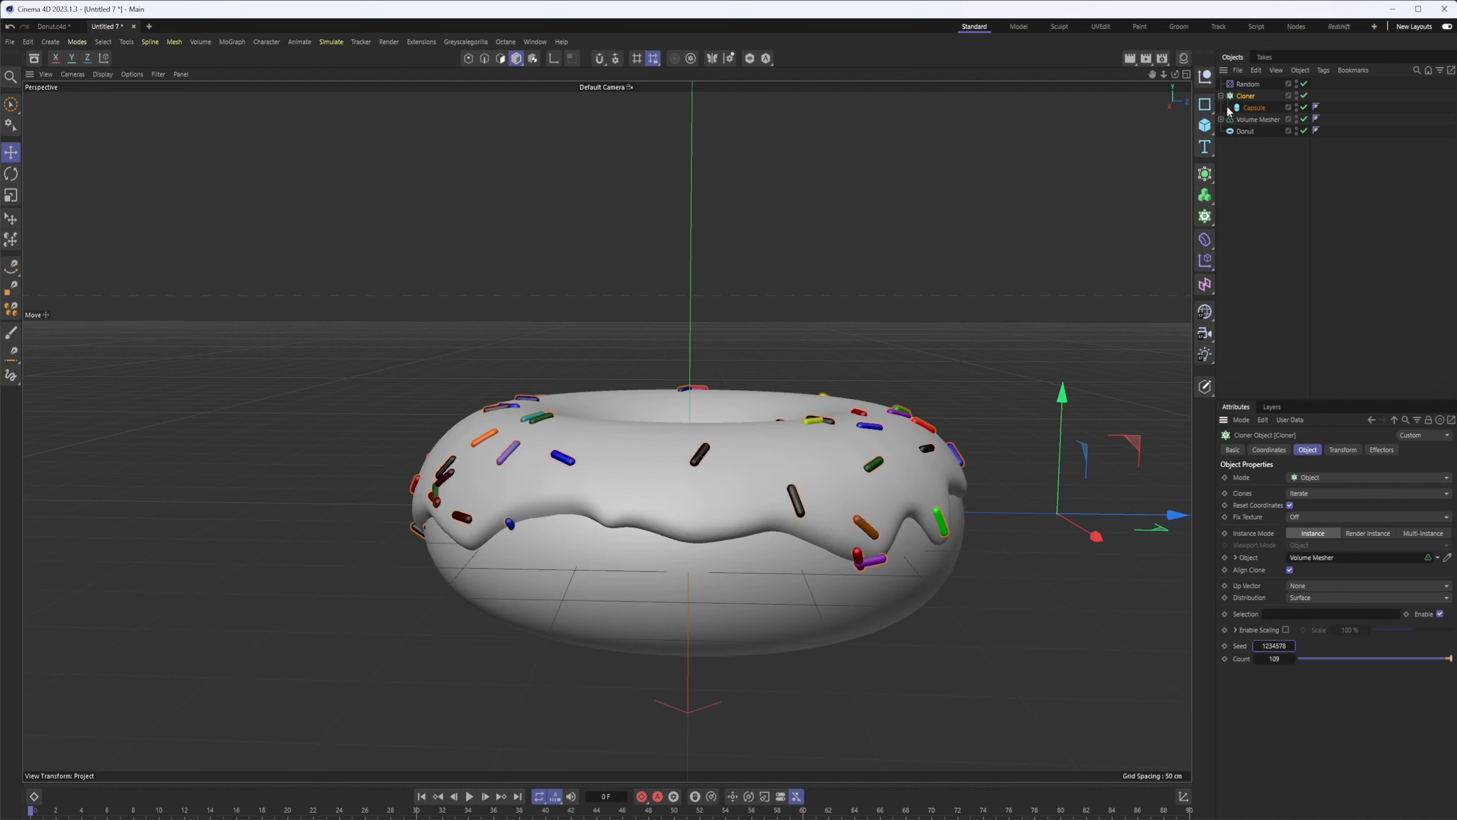
- Set the noise seed to 671 in the shader of the Cube's Displacer to reshape the icing drips, and check the new shape
click(1221, 119)
click(1248, 132)
click(1227, 132)
click(1275, 179)
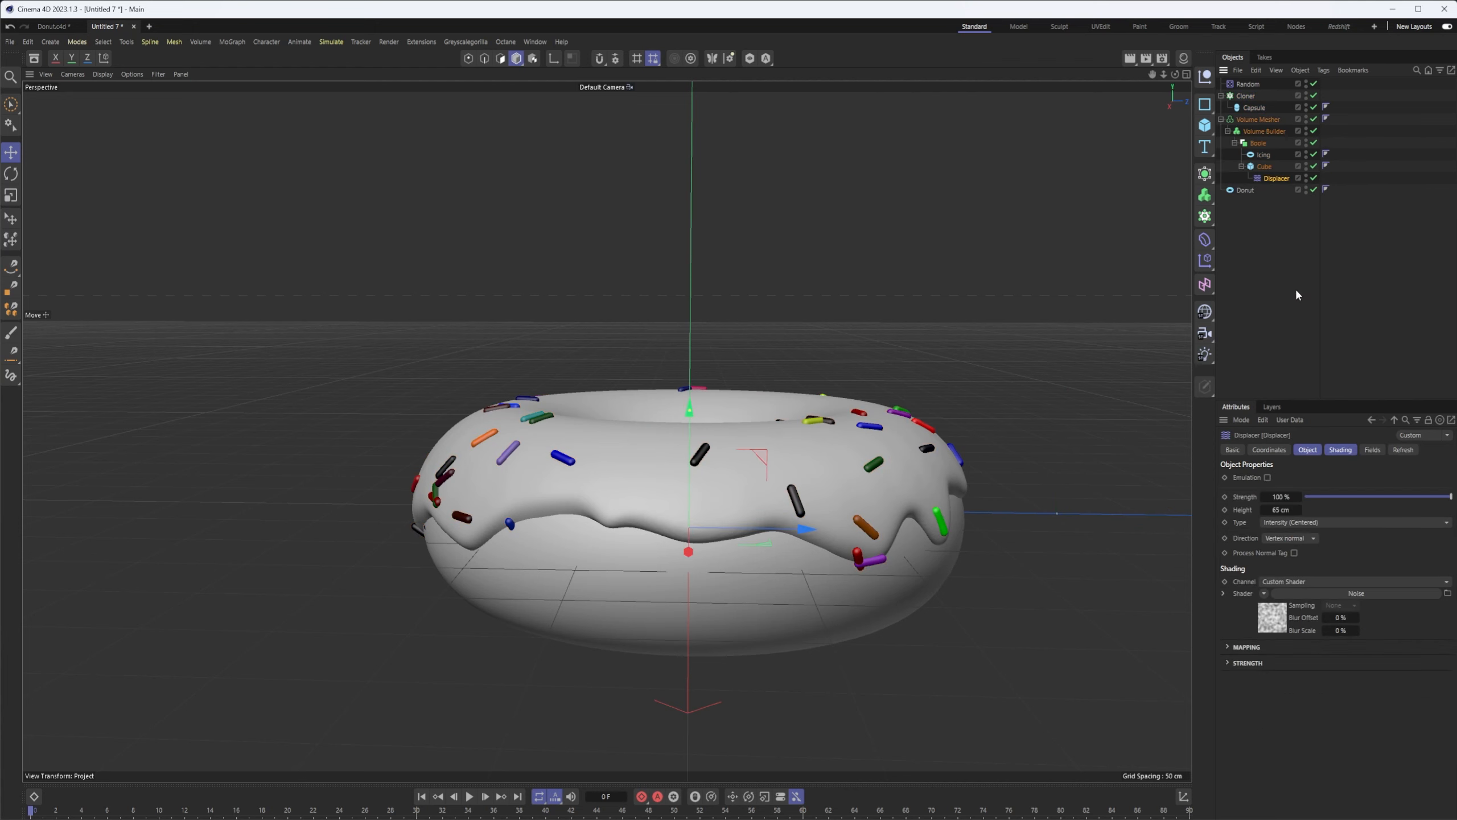
click(1318, 593)
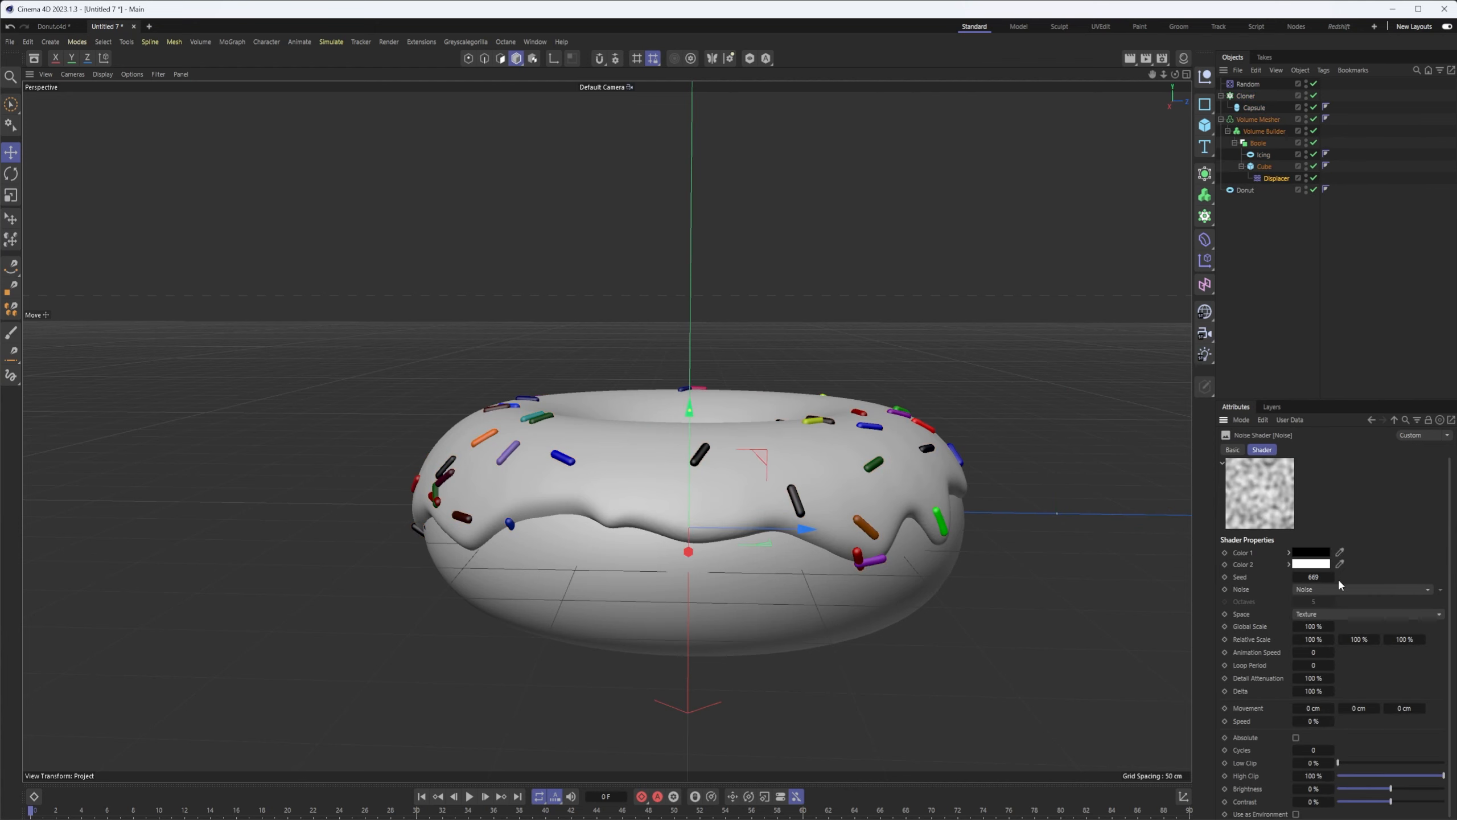
click(1331, 577)
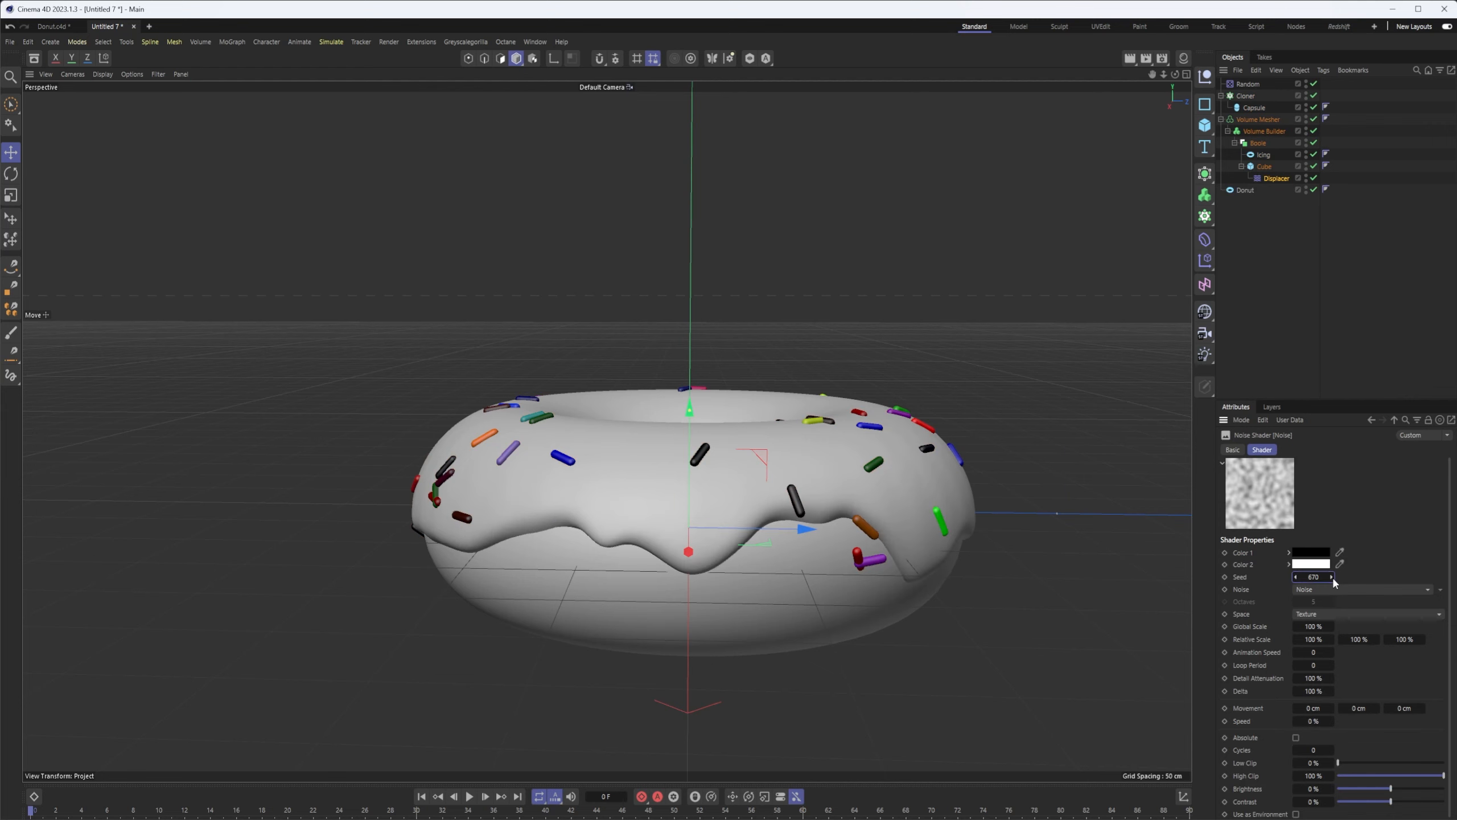
click(1331, 576)
alt+drag(786, 441, 845, 452)
alt+middle_drag(845, 452, 719, 451)
alt+right_drag(720, 451, 839, 397)
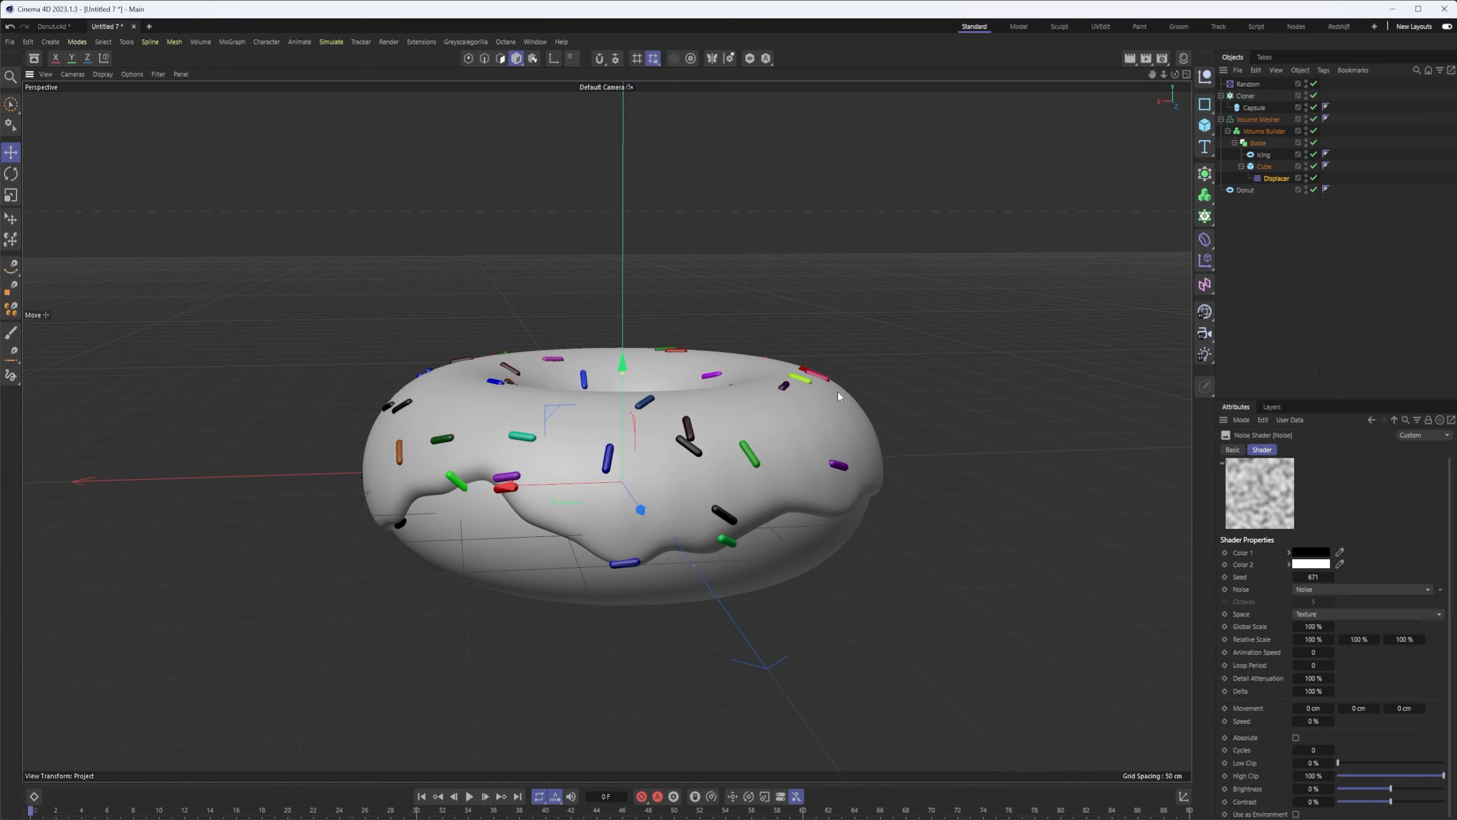